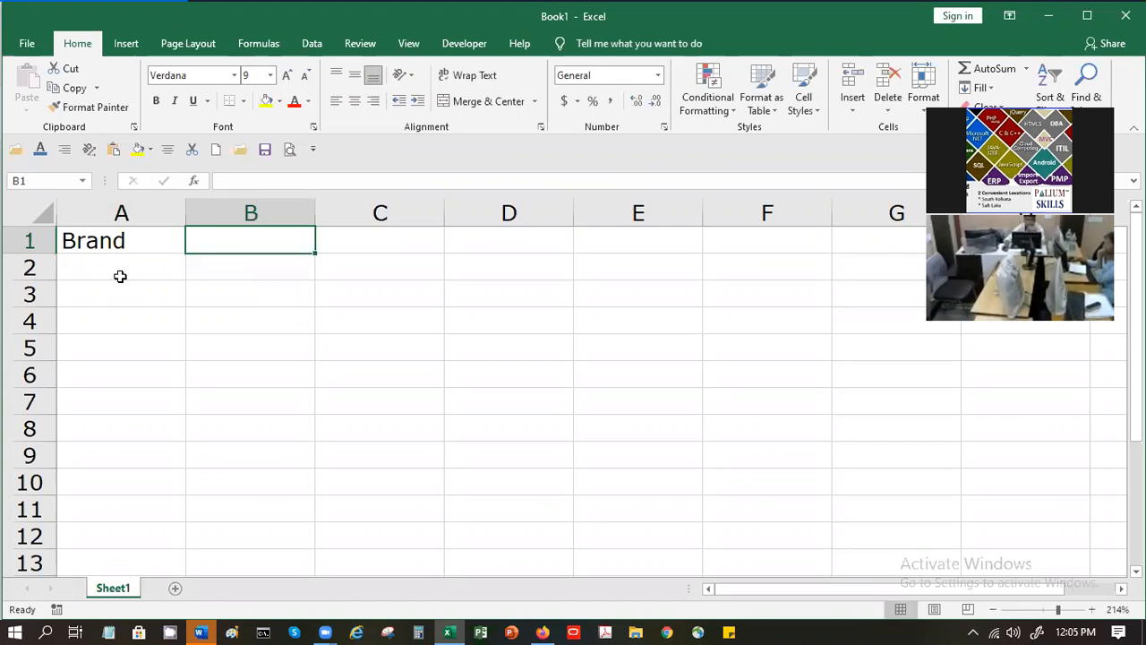
# - Enter the header Item in cell B1 and the header Price in cell C1
pyautogui.press('Tab')
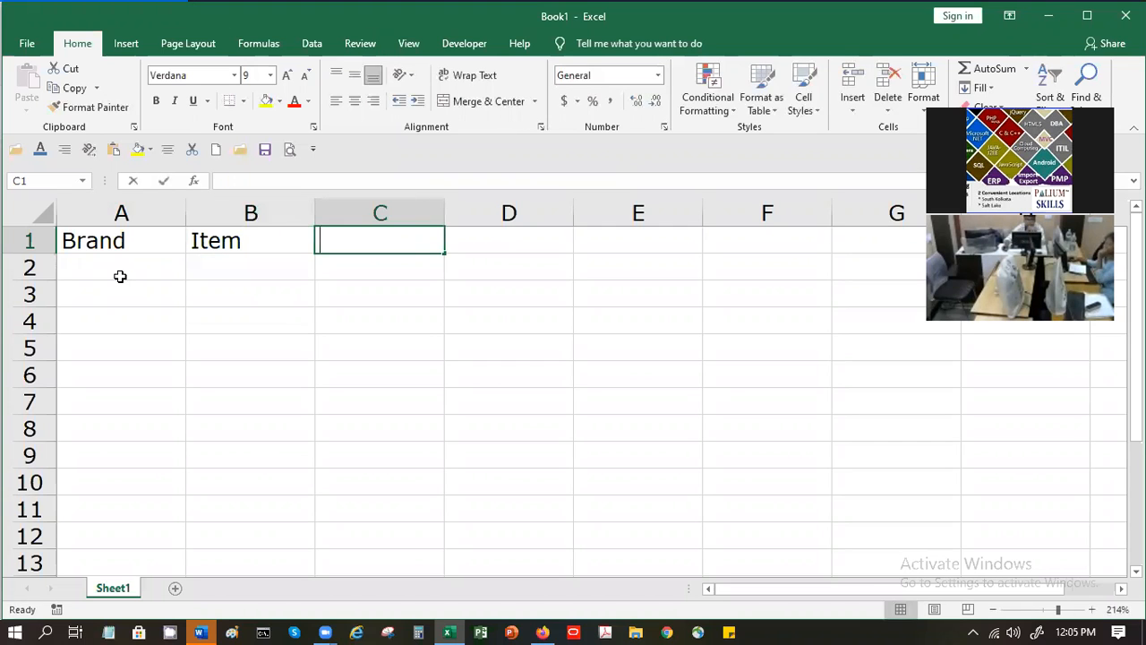
pyautogui.write('Price')
pyautogui.press('Return')
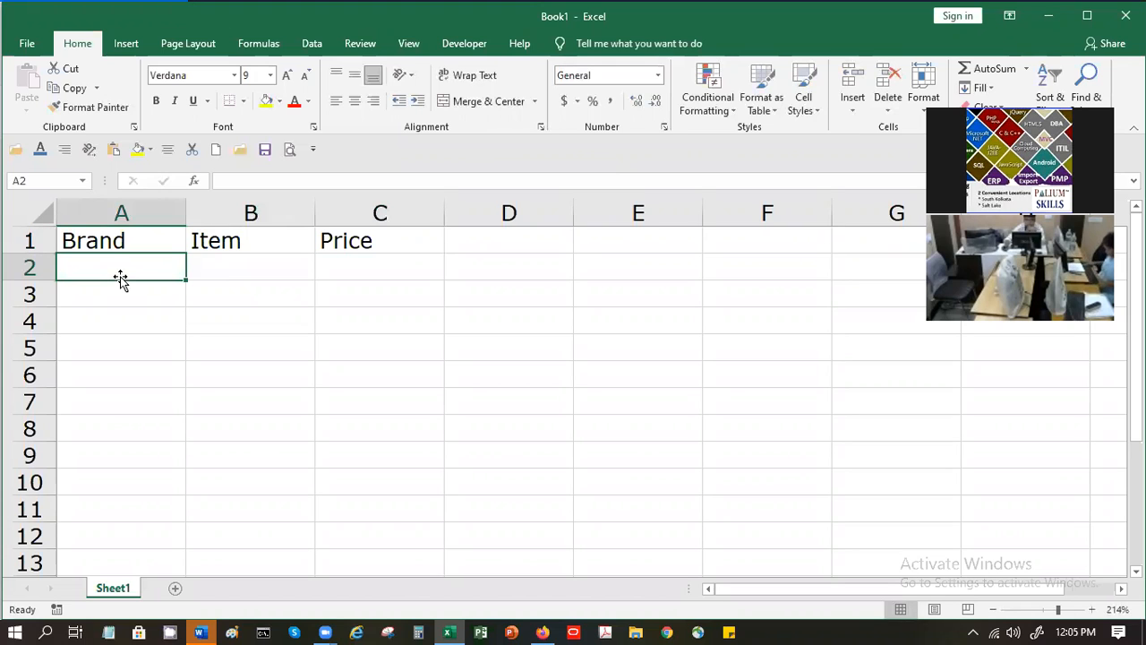
pyautogui.press('Up')
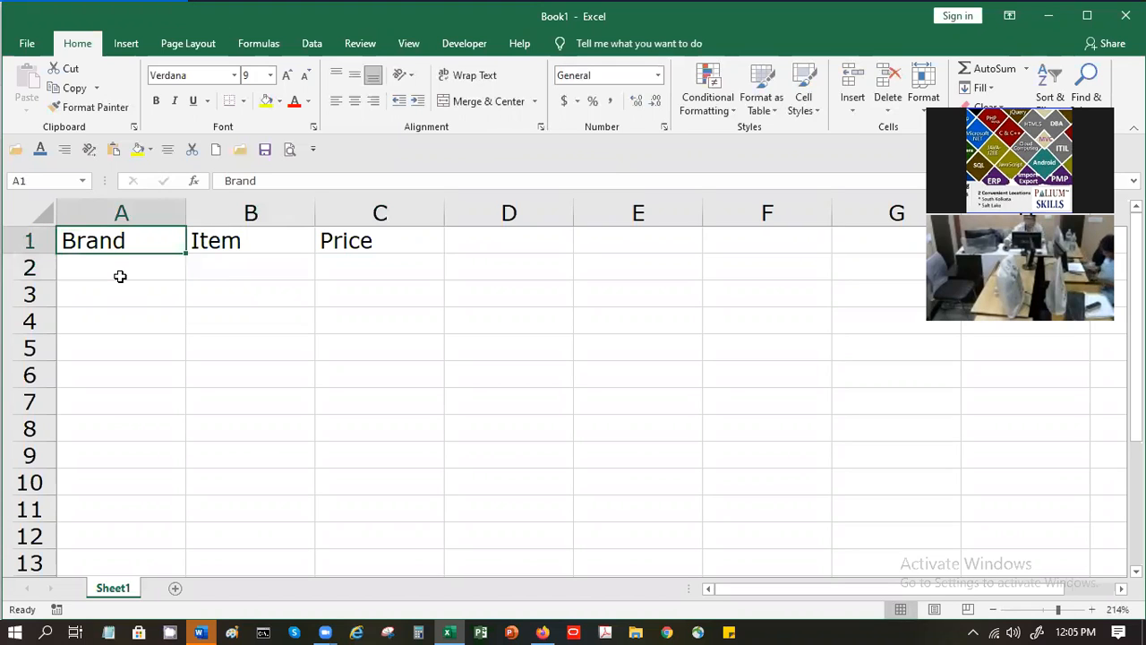
pyautogui.press('Right')
pyautogui.press('Right')
pyautogui.press('Right')
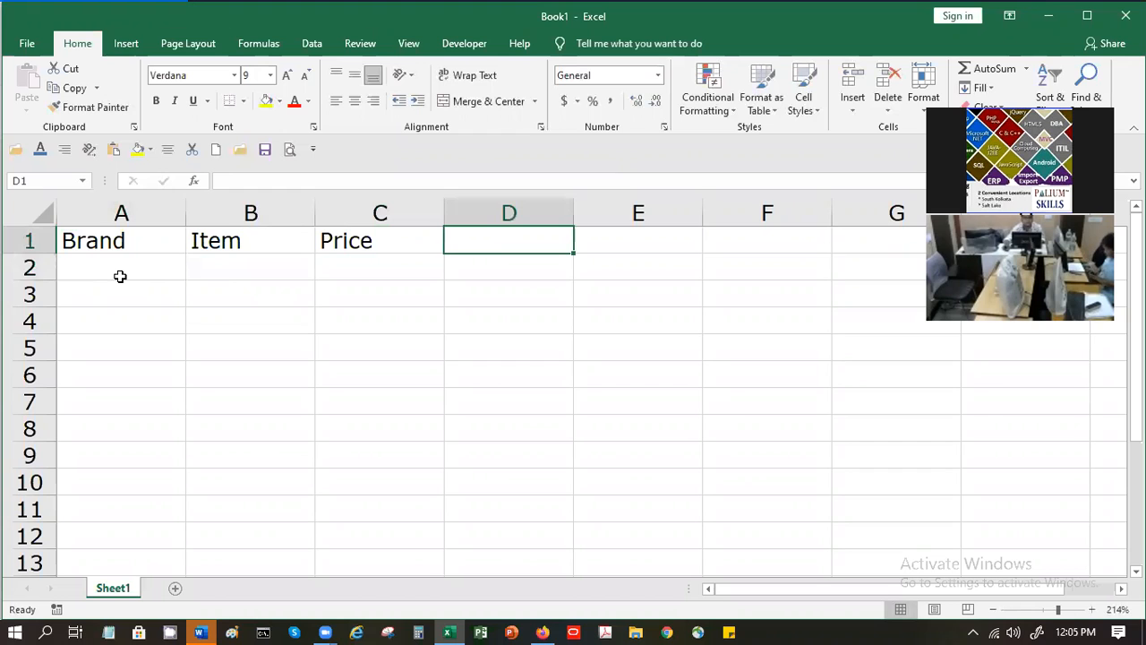
pyautogui.click(120, 276)
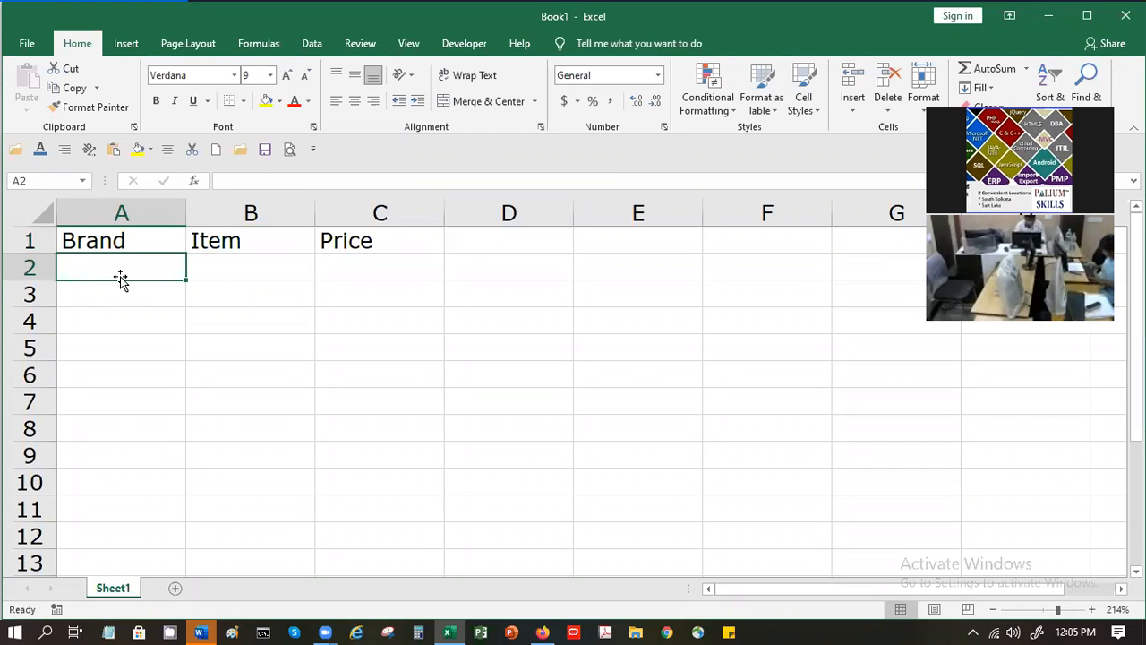
pyautogui.press('Up')
pyautogui.press('Right')
pyautogui.press('Right')
pyautogui.press('Right')
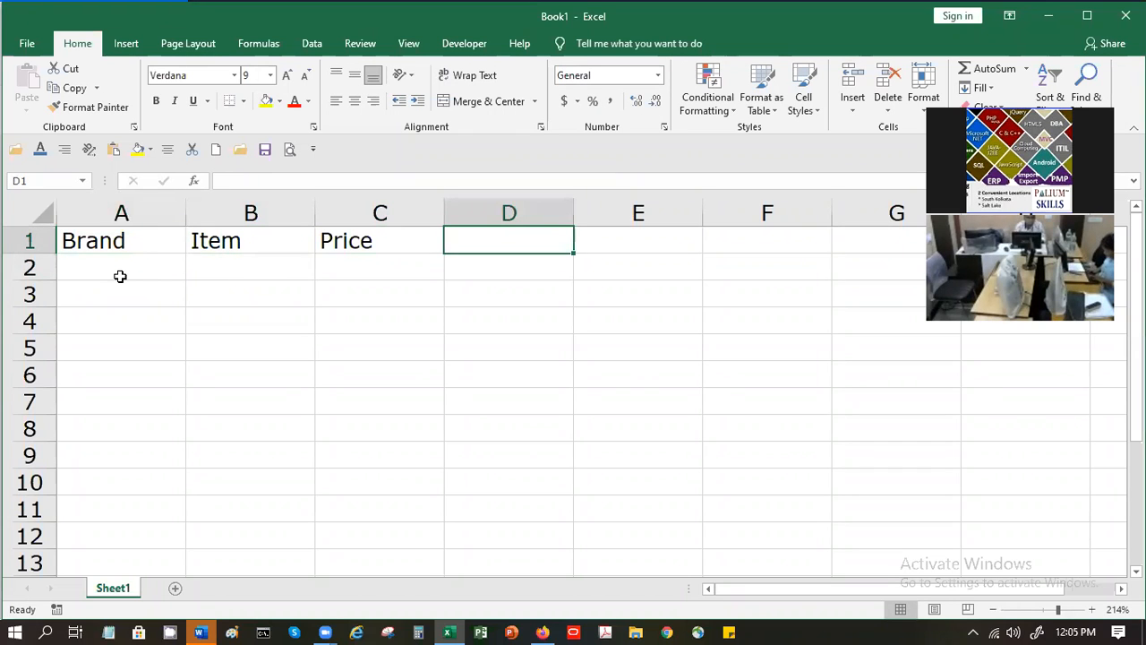
pyautogui.click(89, 310)
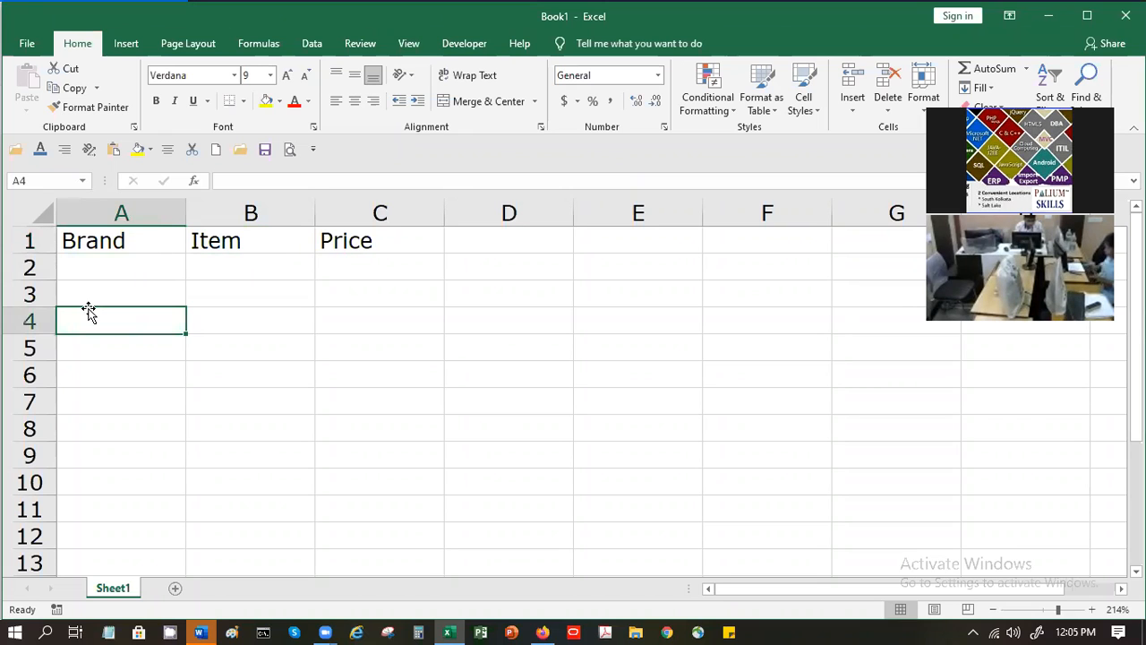
# - Enter Quantity as the fourth column header in cell D1
pyautogui.press('Up')
pyautogui.press('Up')
pyautogui.press('Up')
pyautogui.press('Right')
pyautogui.press('Right')
pyautogui.press('Right')
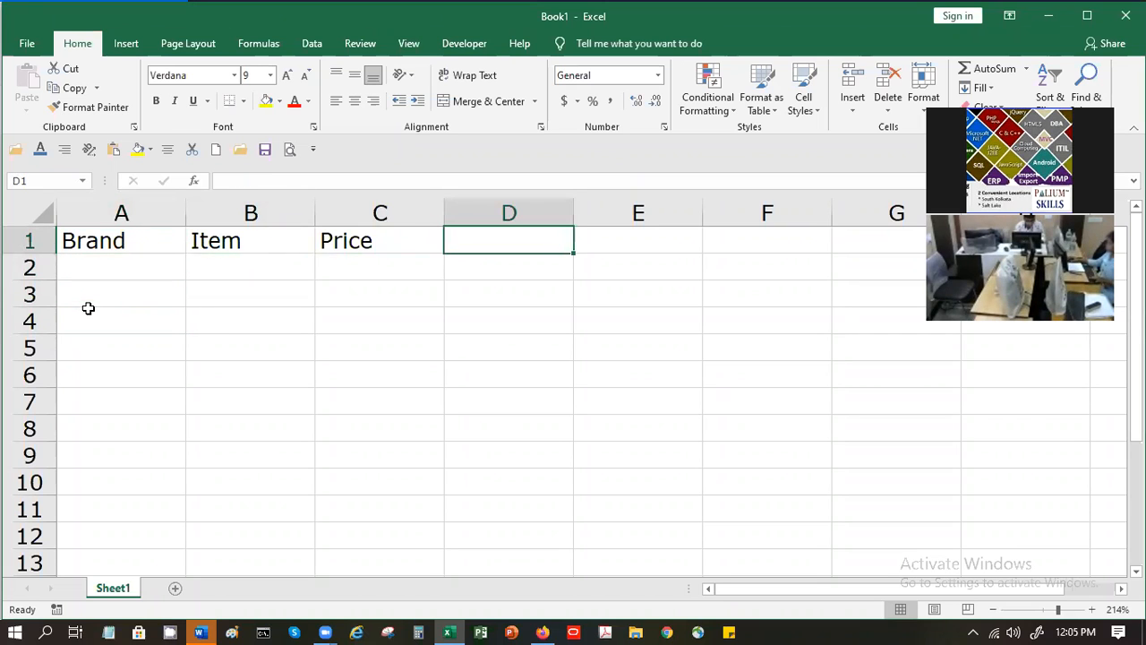
pyautogui.write('Quanity')
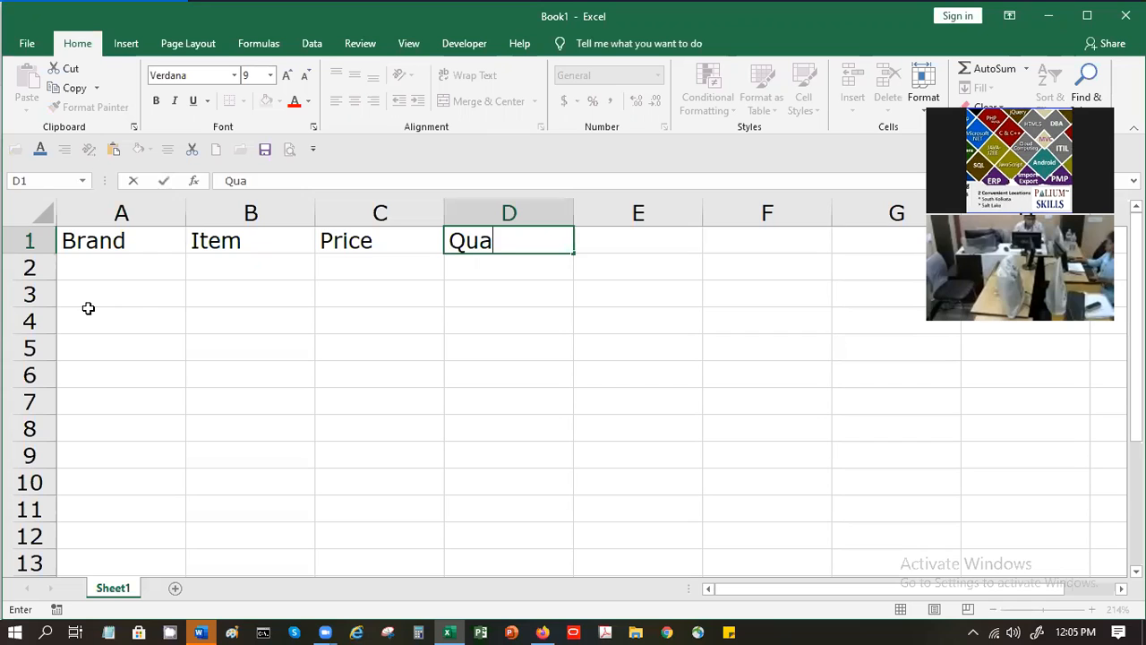
pyautogui.press('BackSpace')
pyautogui.press('BackSpace')
pyautogui.press('BackSpace')
pyautogui.write('tty')
pyautogui.press('BackSpace')
pyautogui.press('BackSpace')
pyautogui.write('ity')
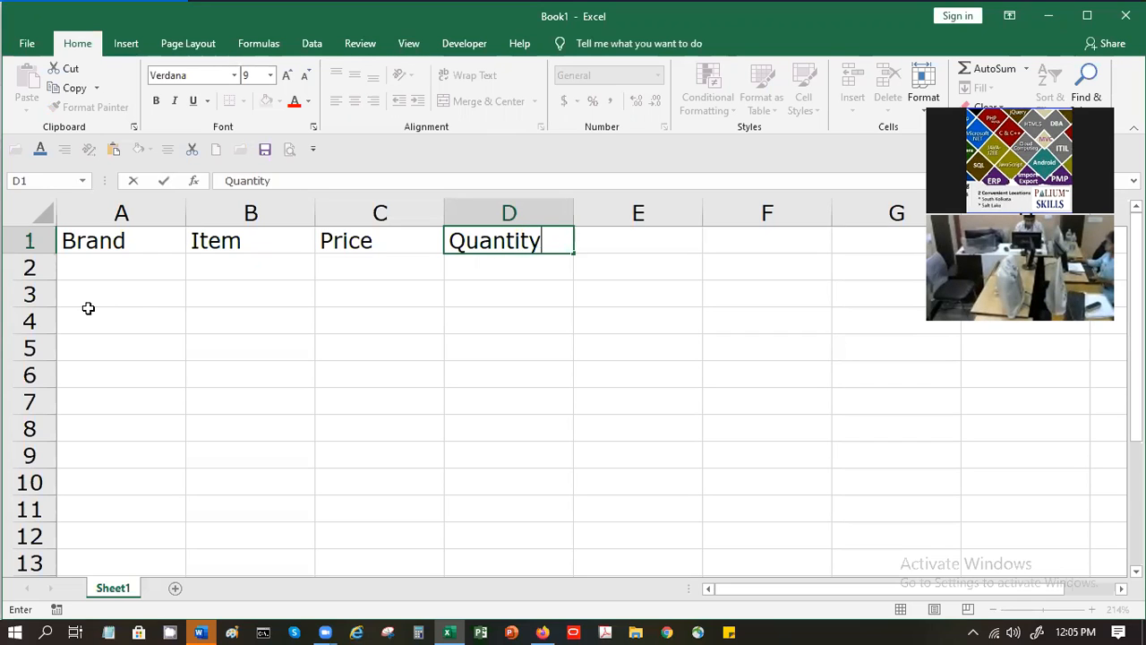
pyautogui.press('Return')
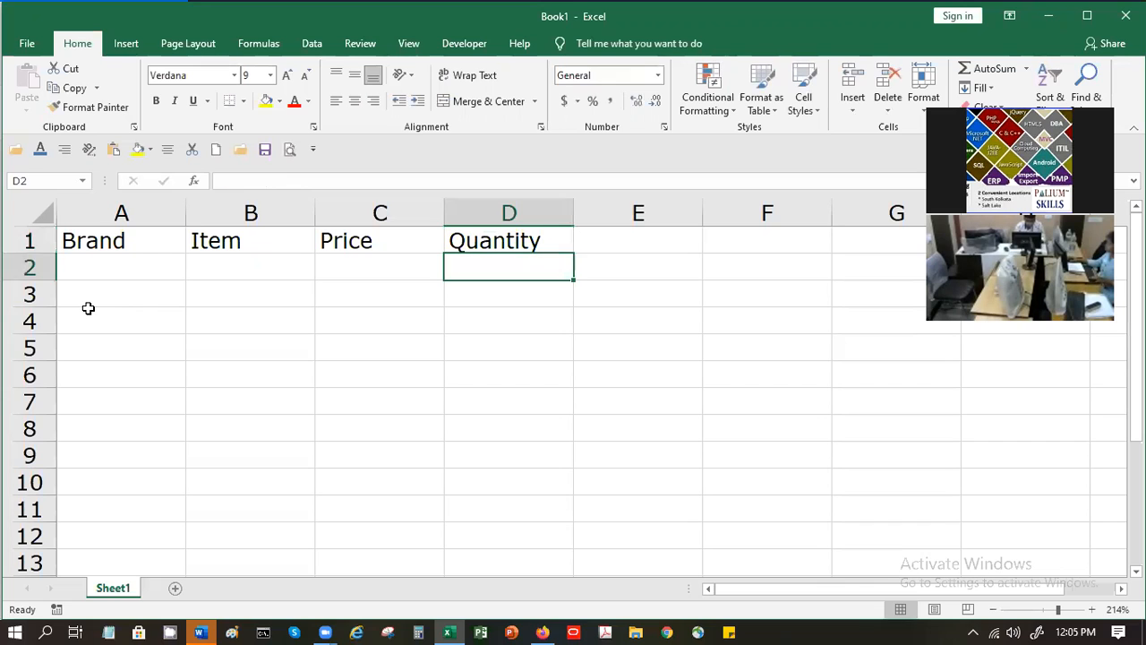
# - Enter the first two brands, Sony in A2 and Samsung in A3
pyautogui.press('Left')
pyautogui.press('Left')
pyautogui.press('Left')
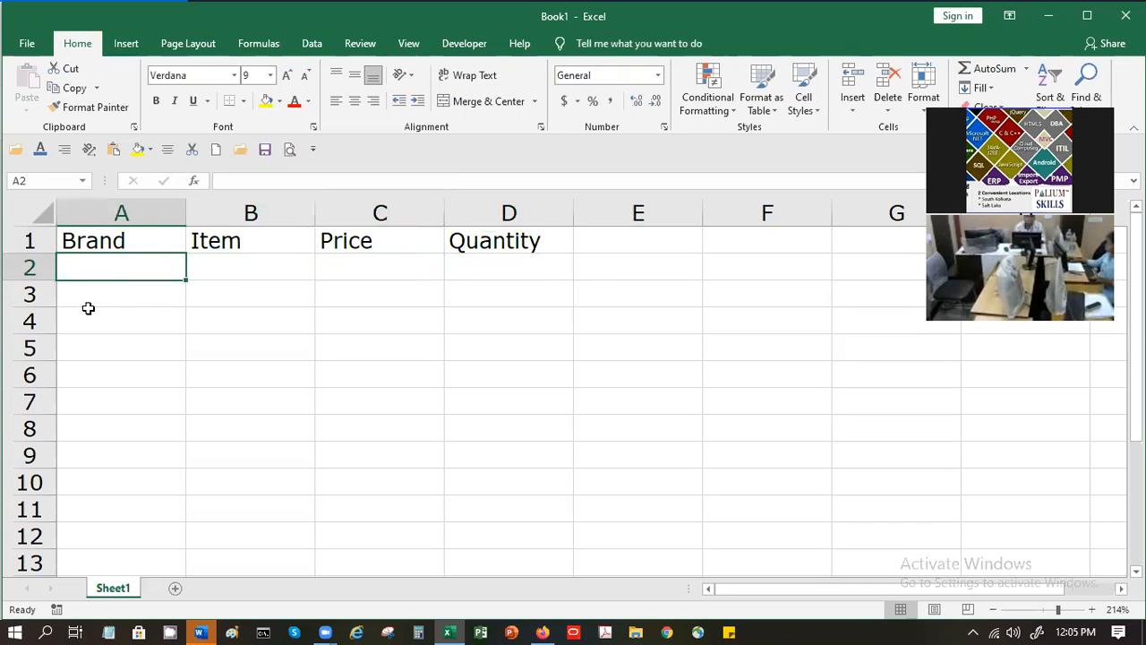
pyautogui.write('S')
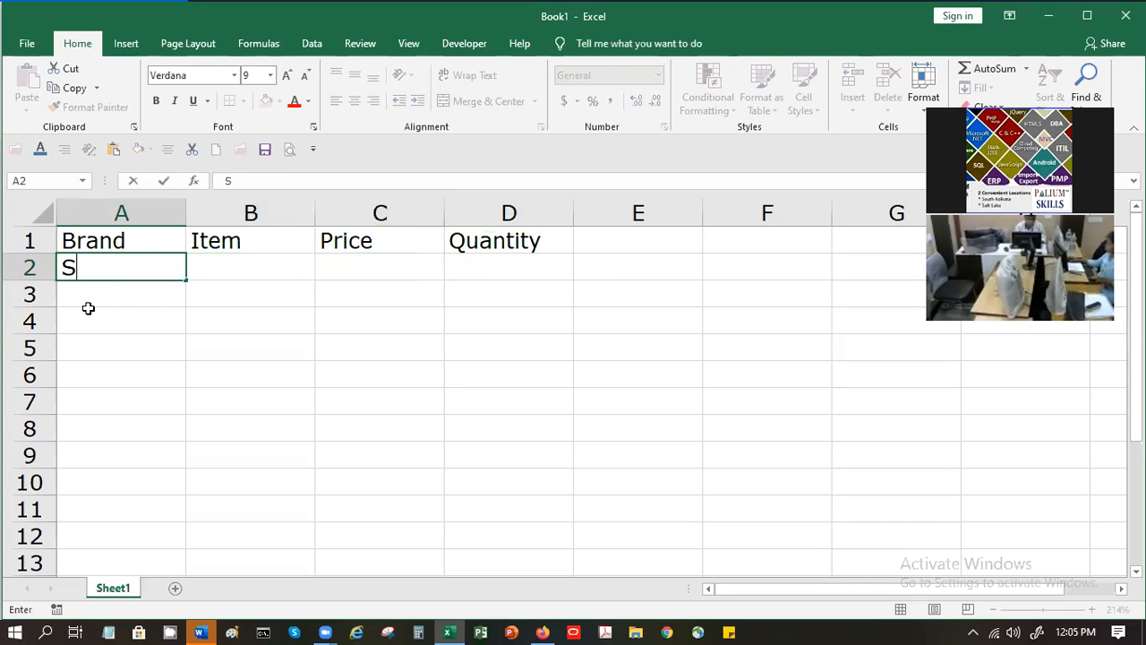
pyautogui.write('ony')
pyautogui.press('Return')
pyautogui.write('Sam')
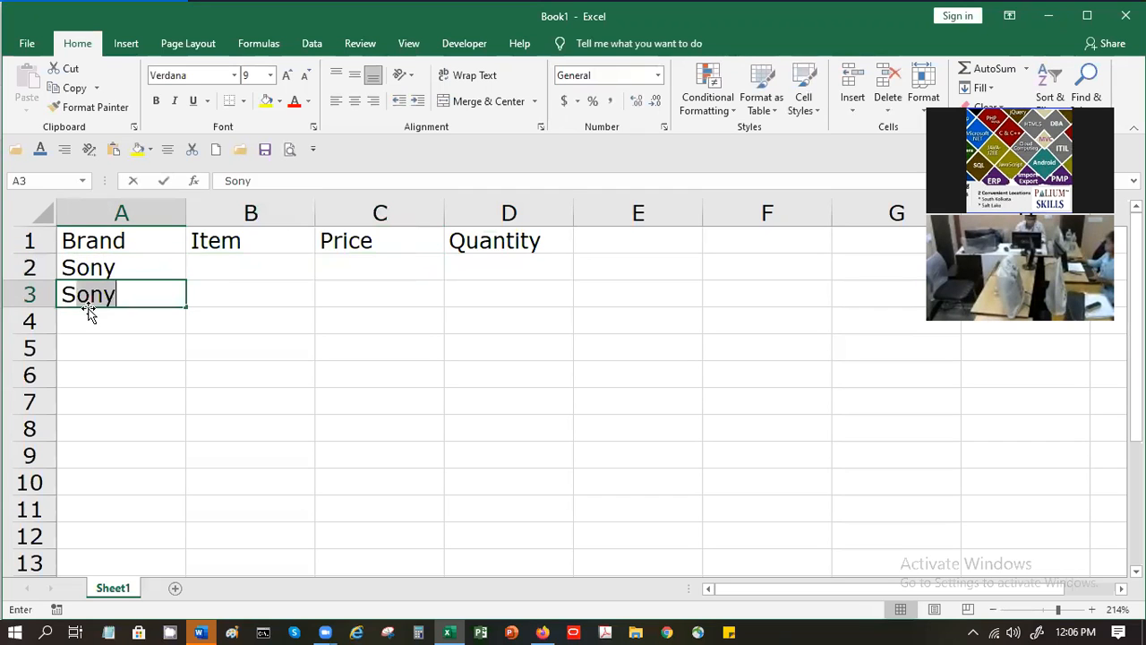
pyautogui.write('sung')
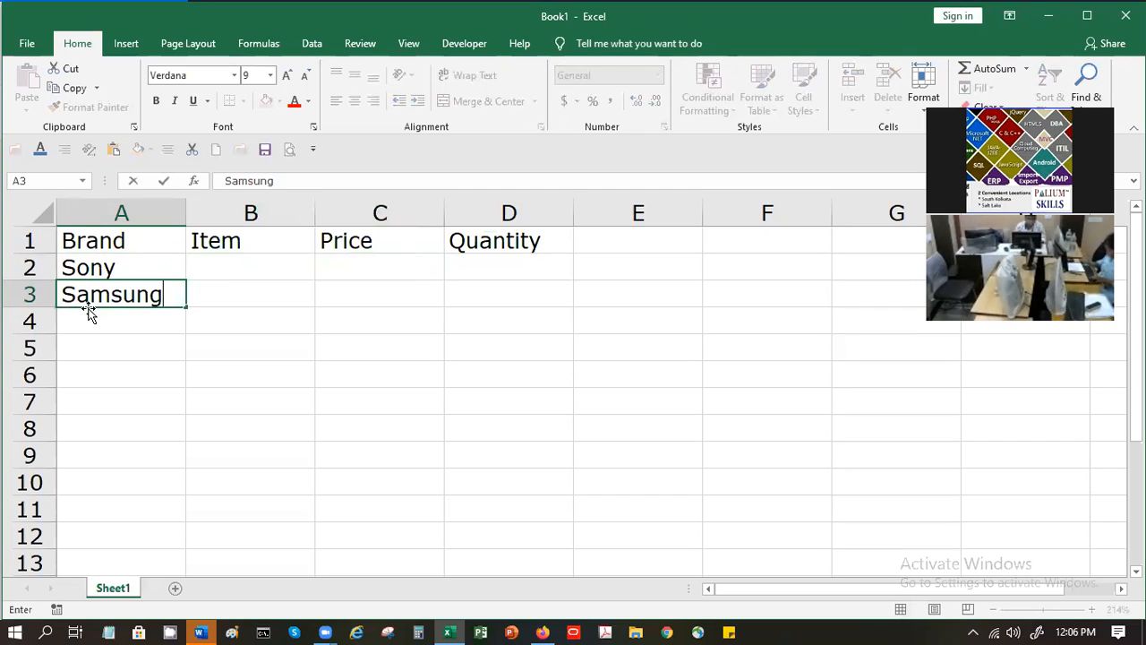
pyautogui.press('Return')
# - Add the brands LG in A4 and Apple in A5
pyautogui.press('Return')
pyautogui.click(88, 310)
pyautogui.write('LG')
pyautogui.press('Return')
pyautogui.write('ap')
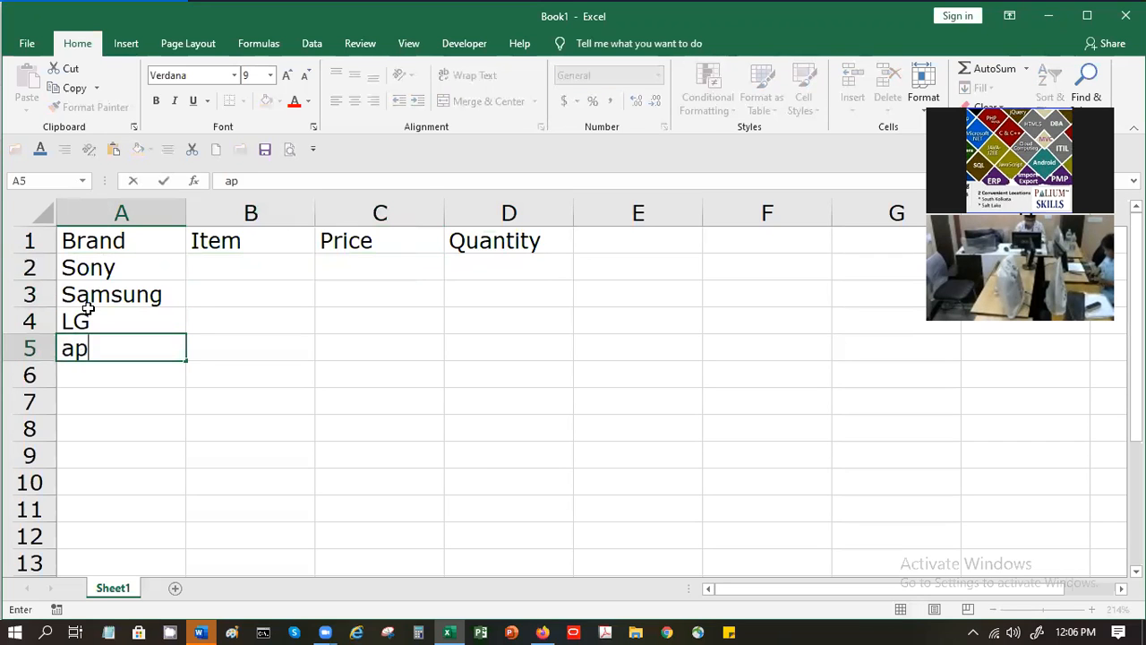
pyautogui.press('BackSpace')
pyautogui.press('BackSpace')
pyautogui.write('Apple')
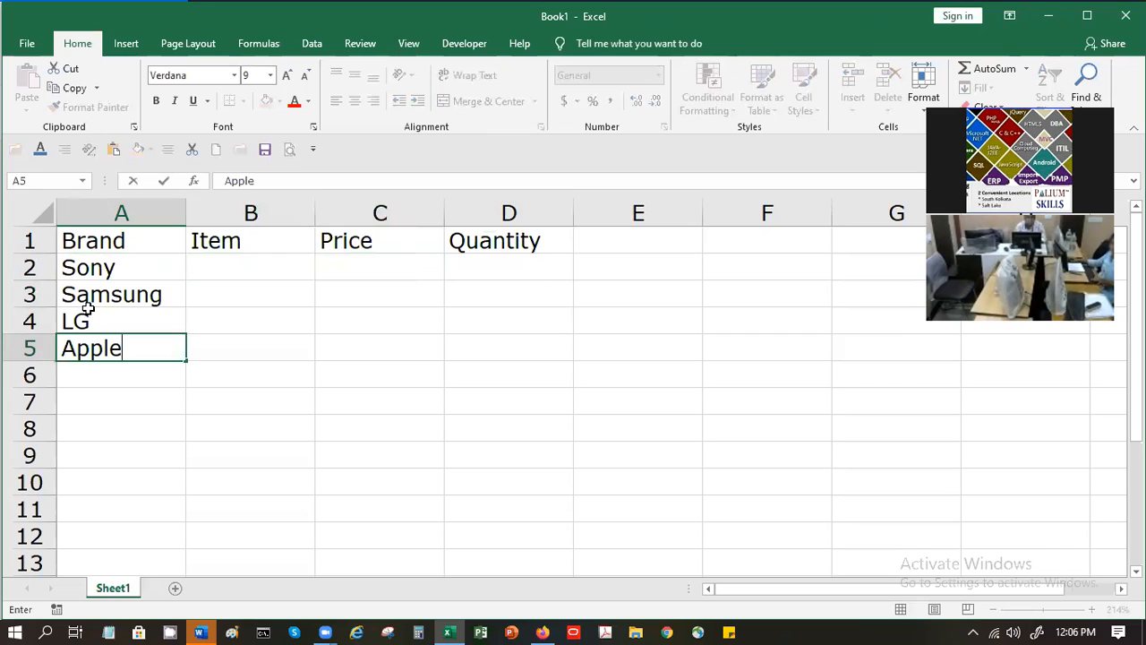
pyautogui.press('Return')
# - Continue the Brand column with Lenovo, Samsung, LG and Apple in cells A6 to A9
pyautogui.write('Le')
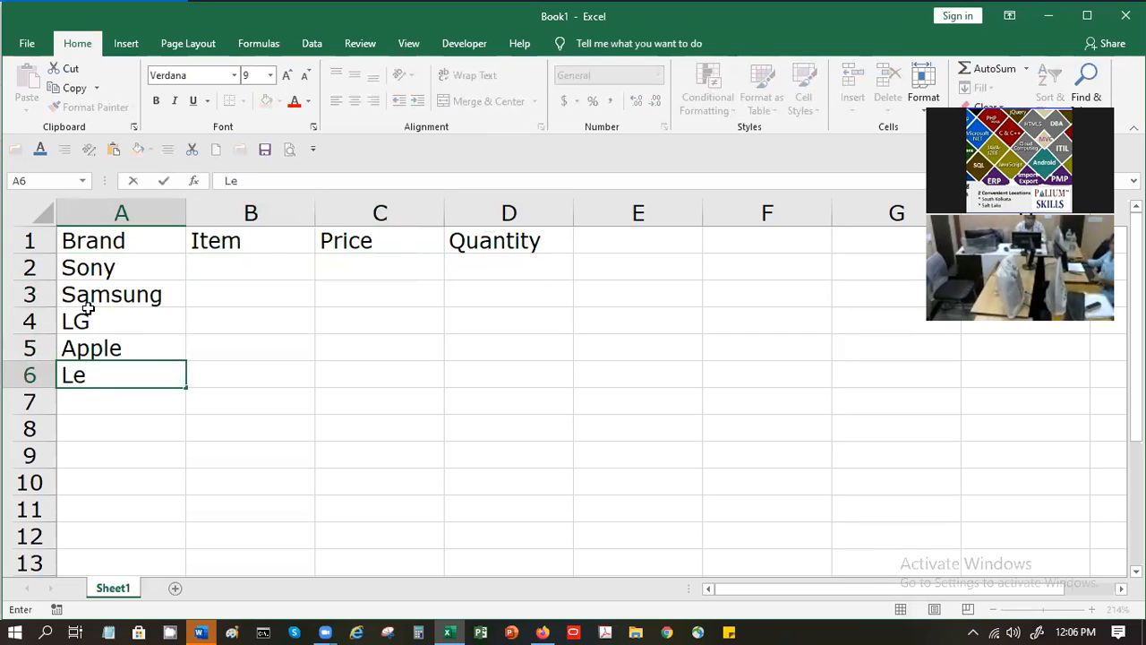
pyautogui.write('novo')
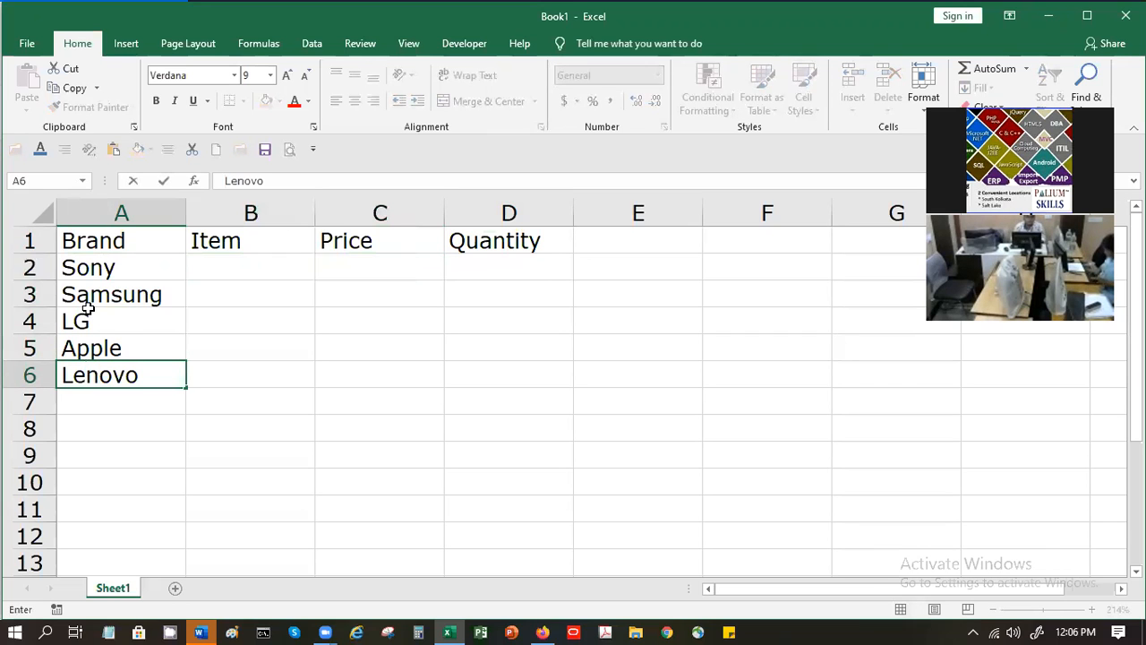
pyautogui.press('Return')
pyautogui.write('S')
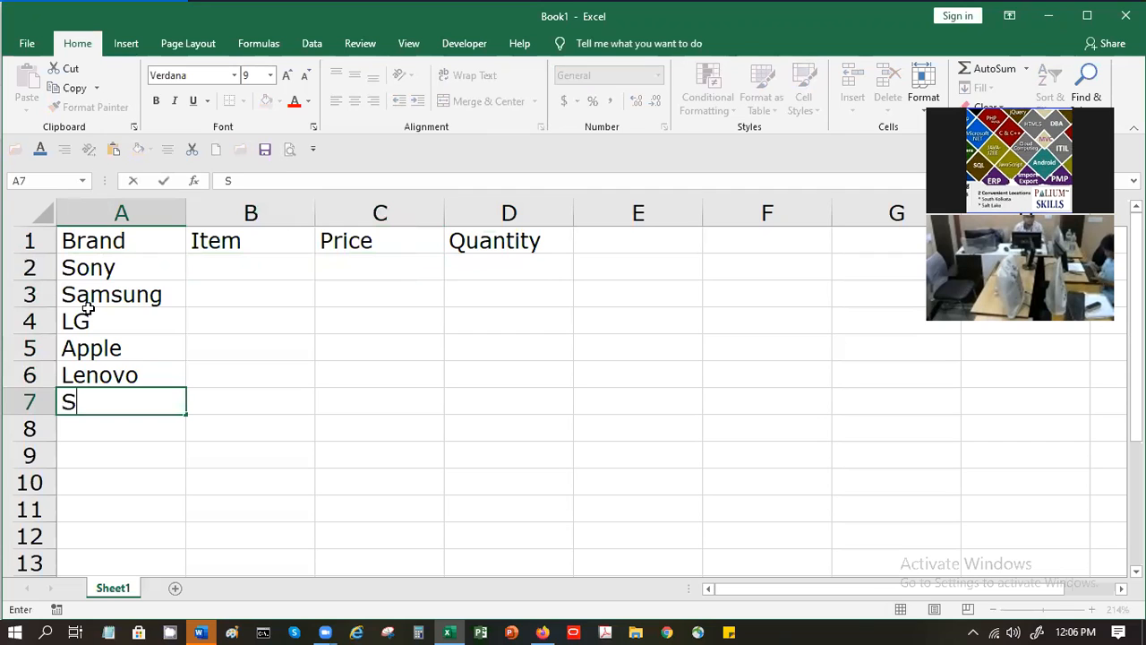
pyautogui.write('amsung')
pyautogui.press('Return')
pyautogui.write('LG')
pyautogui.press('Return')
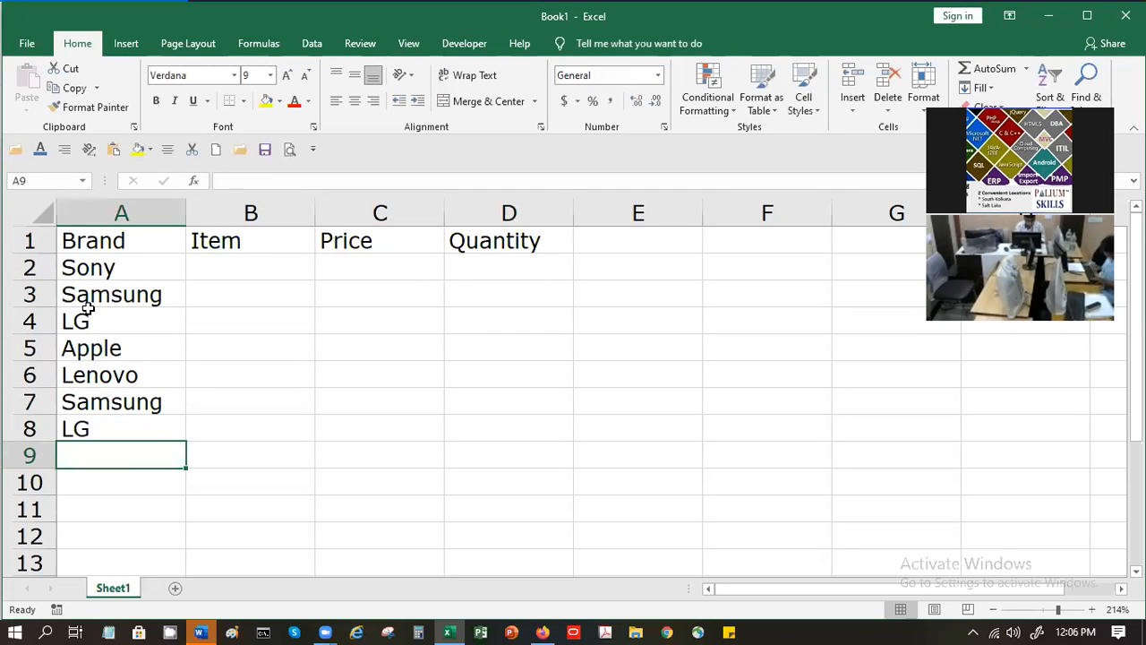
pyautogui.write('A')
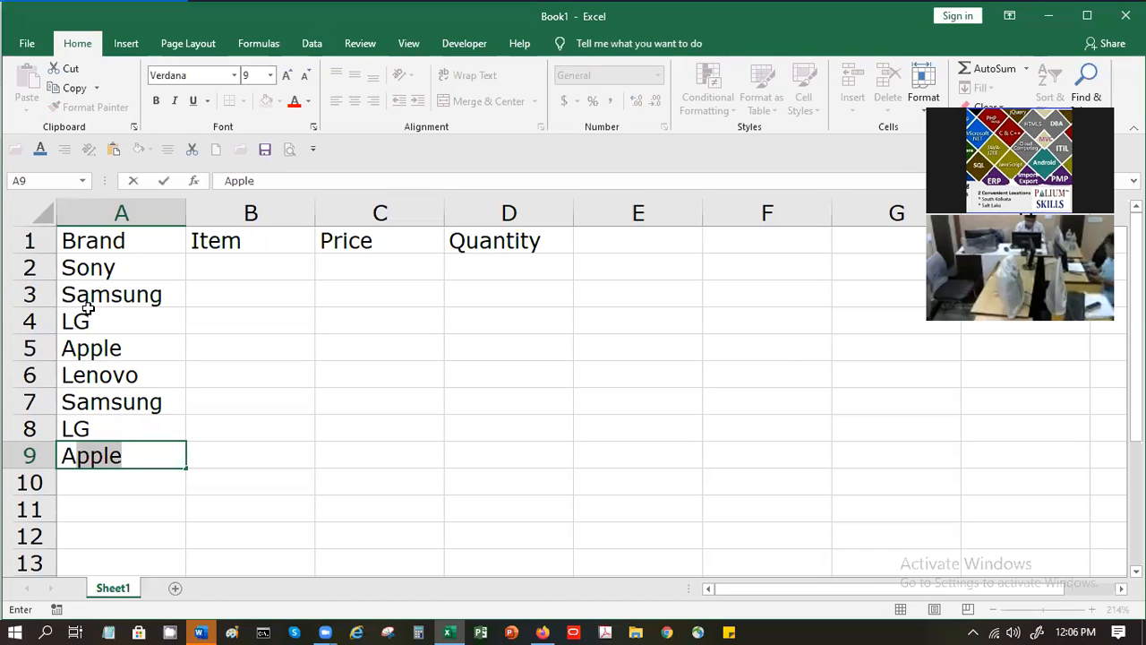
pyautogui.press('Up')
# - Enter TV as the item for the Sony row in cell B2
pyautogui.press('Up')
pyautogui.press('Up')
pyautogui.press('Up')
pyautogui.press('Up')
pyautogui.press('Up')
pyautogui.press('Up')
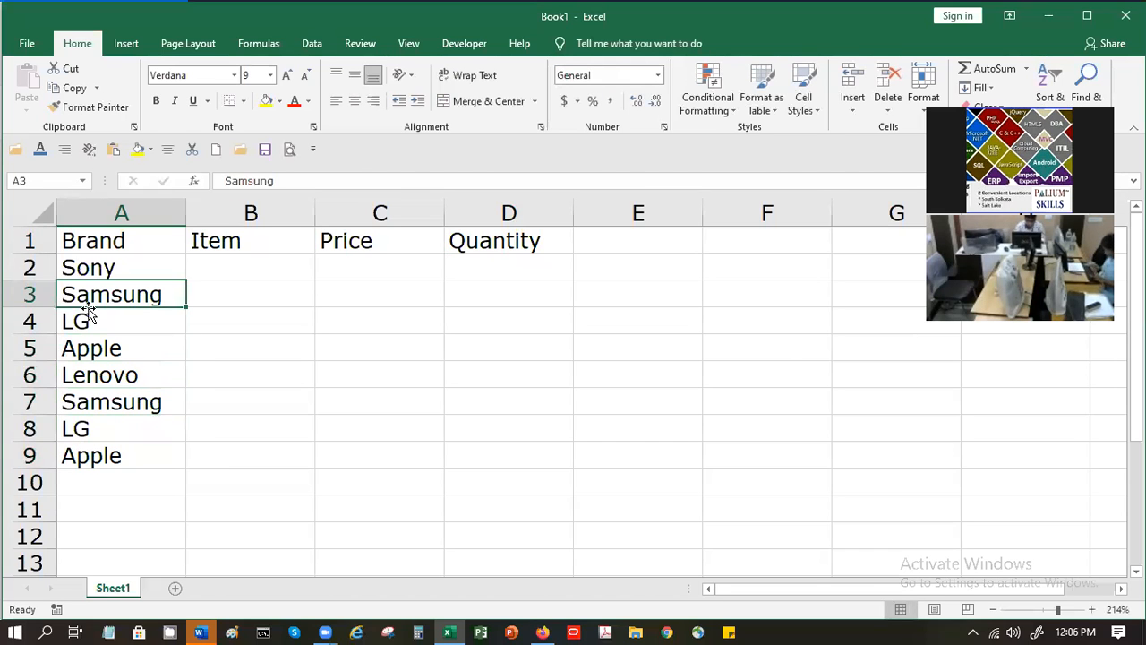
pyautogui.press('Right')
pyautogui.write('TV')
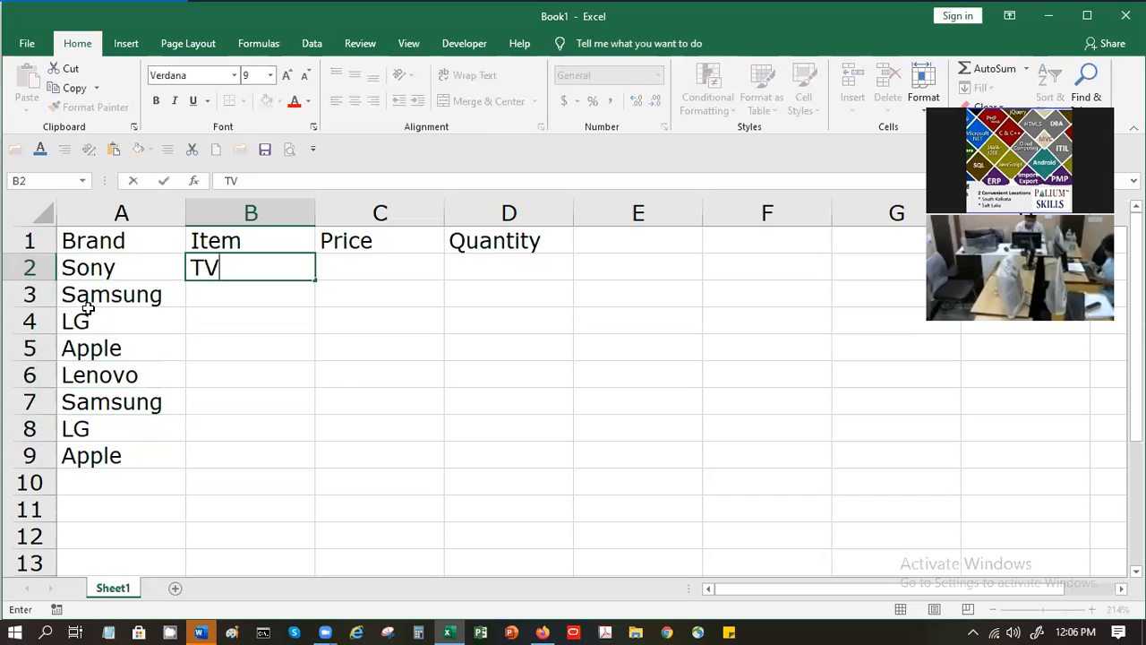
pyautogui.press('Return')
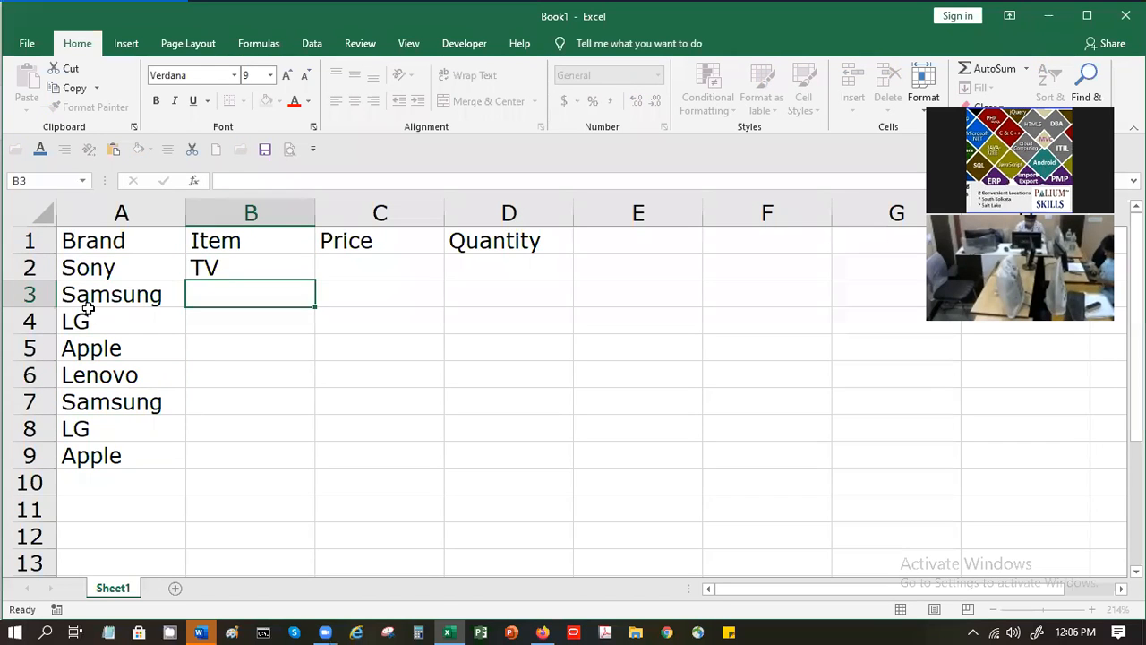
# - Enter Mobile as the item for the first Samsung row in cell B3
pyautogui.write('LMM')
pyautogui.press('BackSpace')
pyautogui.press('BackSpace')
pyautogui.press('BackSpace')
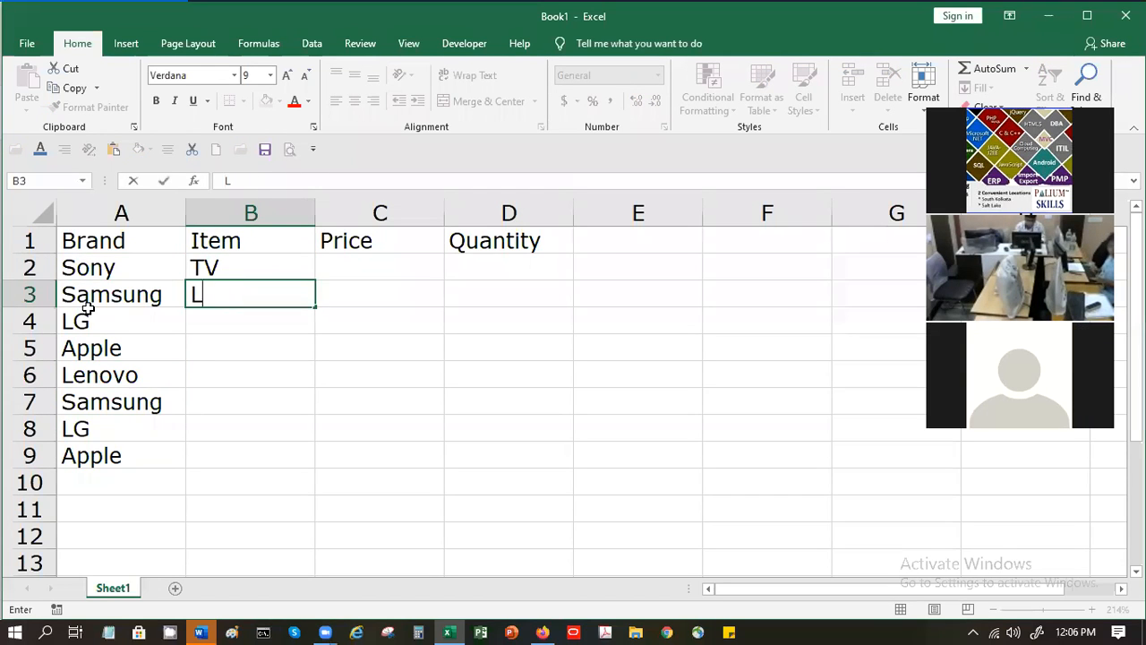
pyautogui.write('Mo')
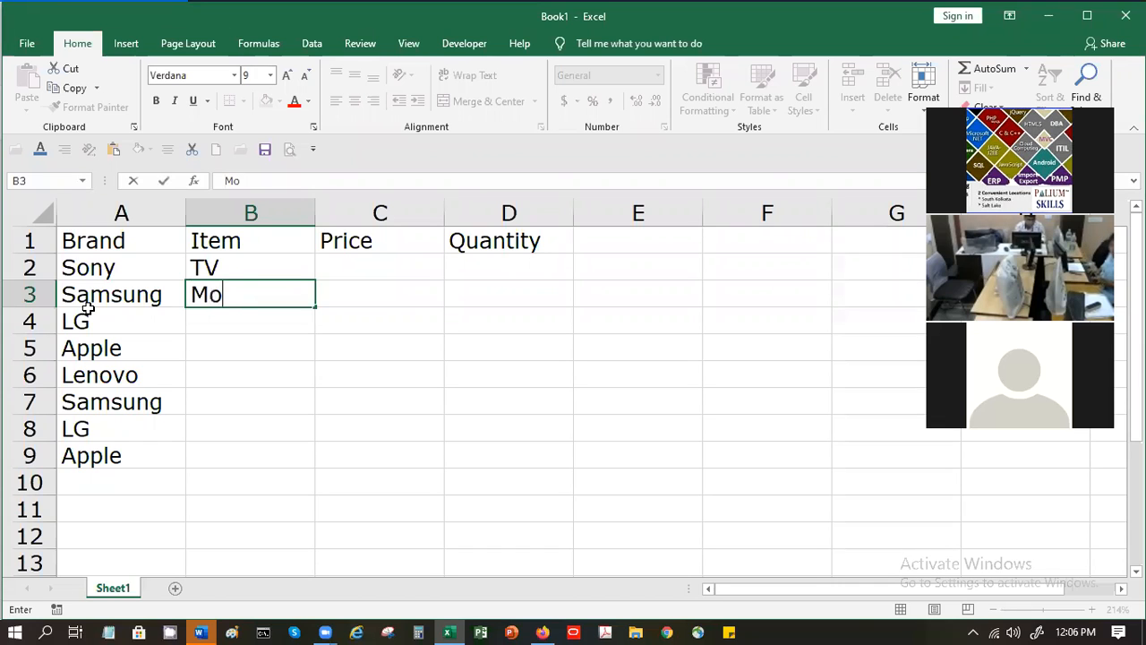
pyautogui.write('bile')
pyautogui.press('Return')
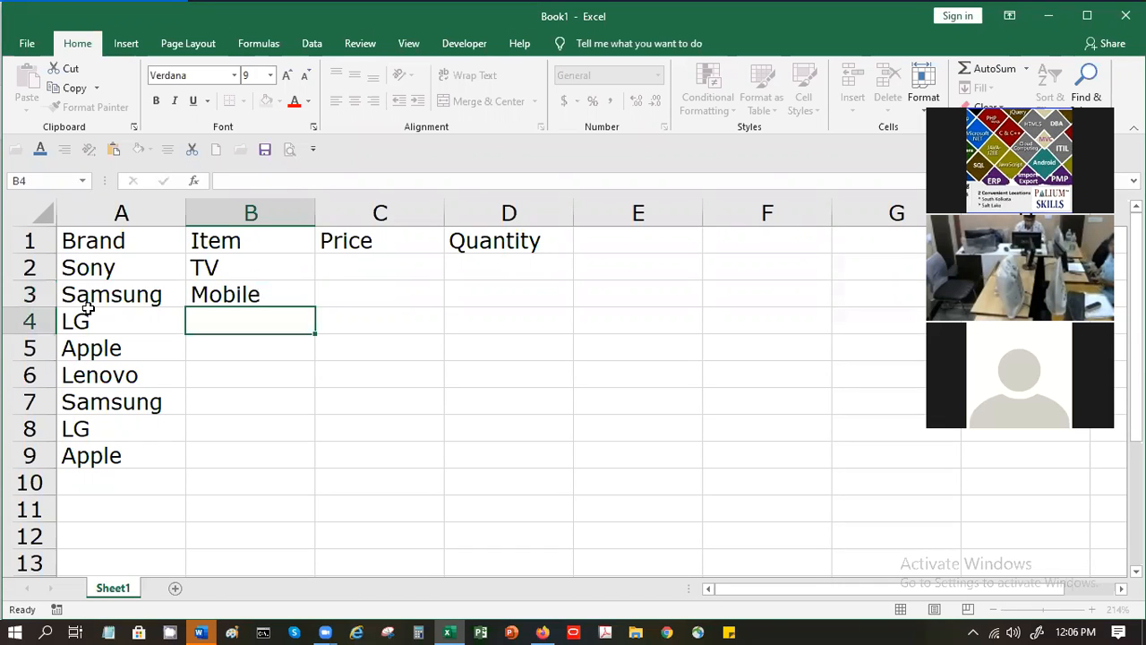
# - Fill the Item column with TV in B4, Mobile in B5 and Laptop in B6
pyautogui.write('T')
pyautogui.press('Return')
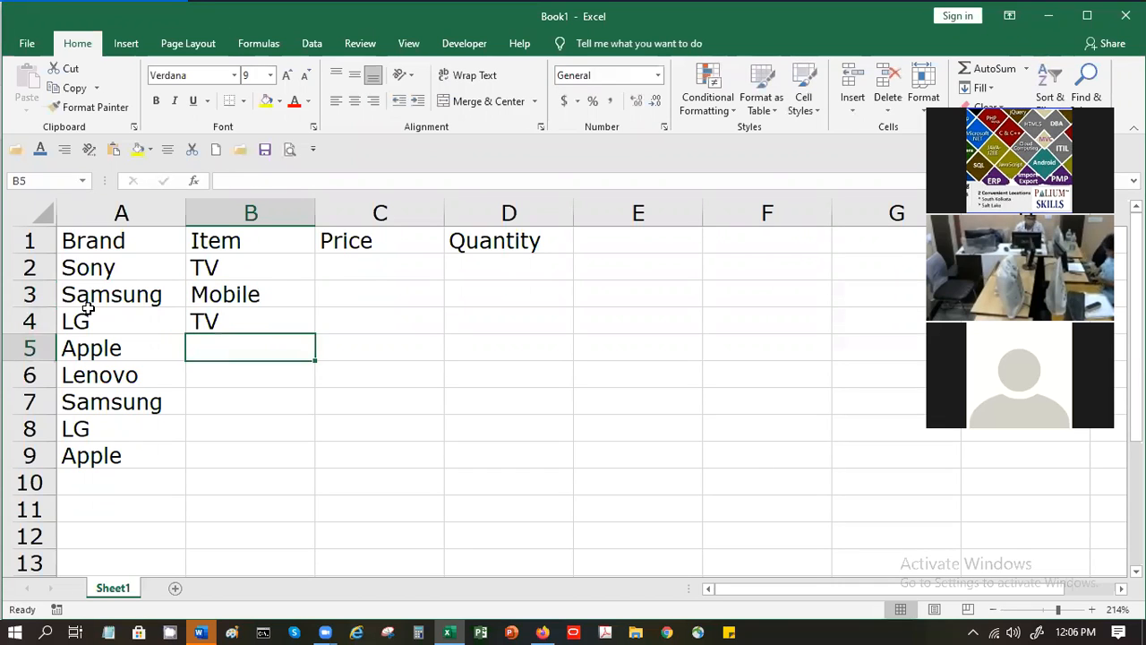
pyautogui.write('M')
pyautogui.press('Return')
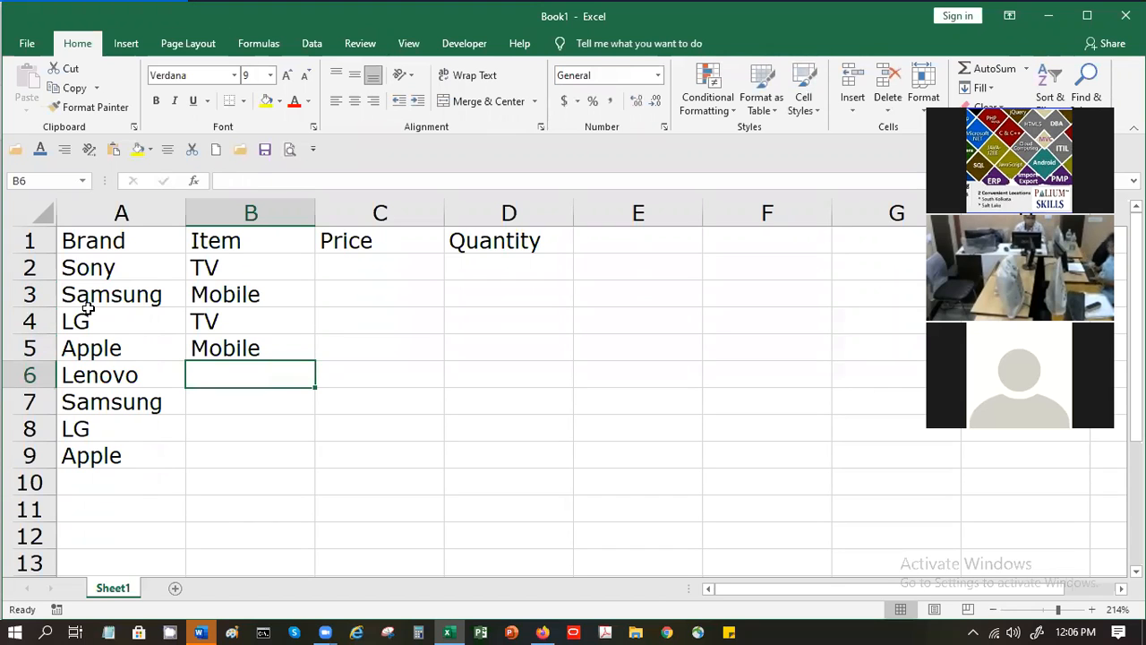
pyautogui.write('Laptop')
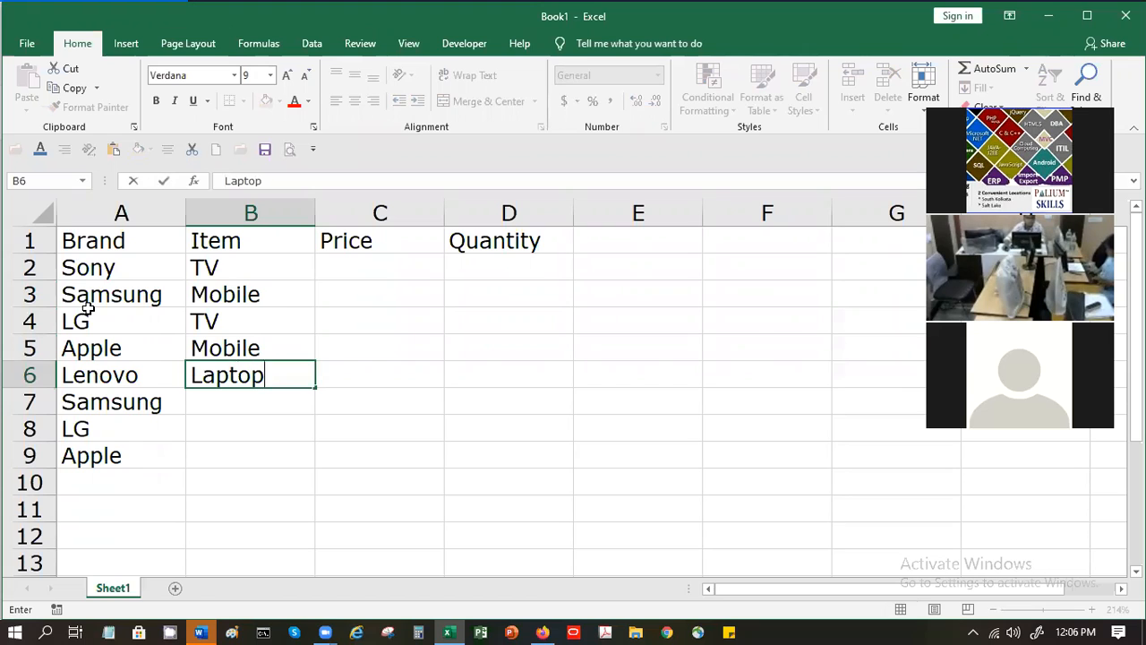
pyautogui.press('Return')
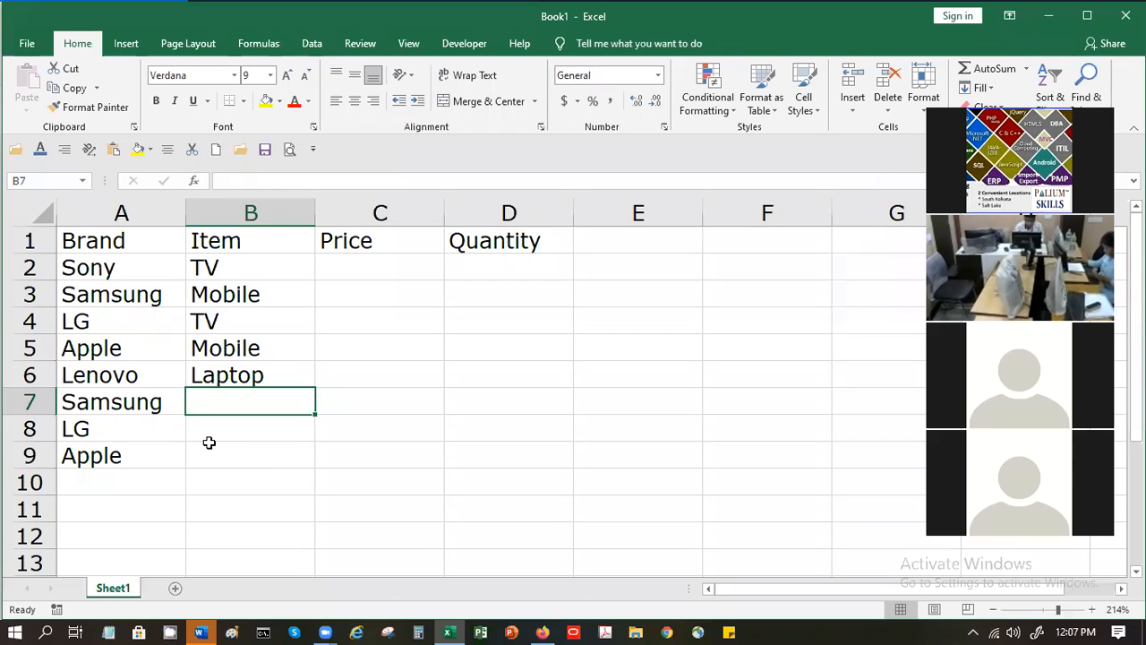
pyautogui.click(321, 458)
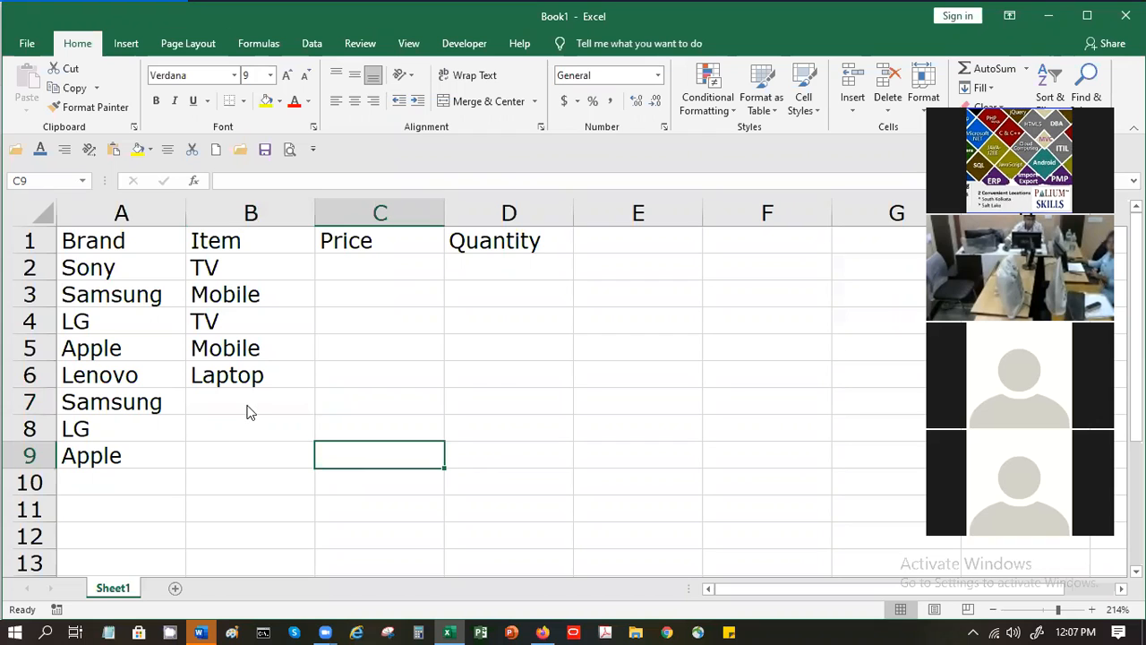
pyautogui.press('shift')
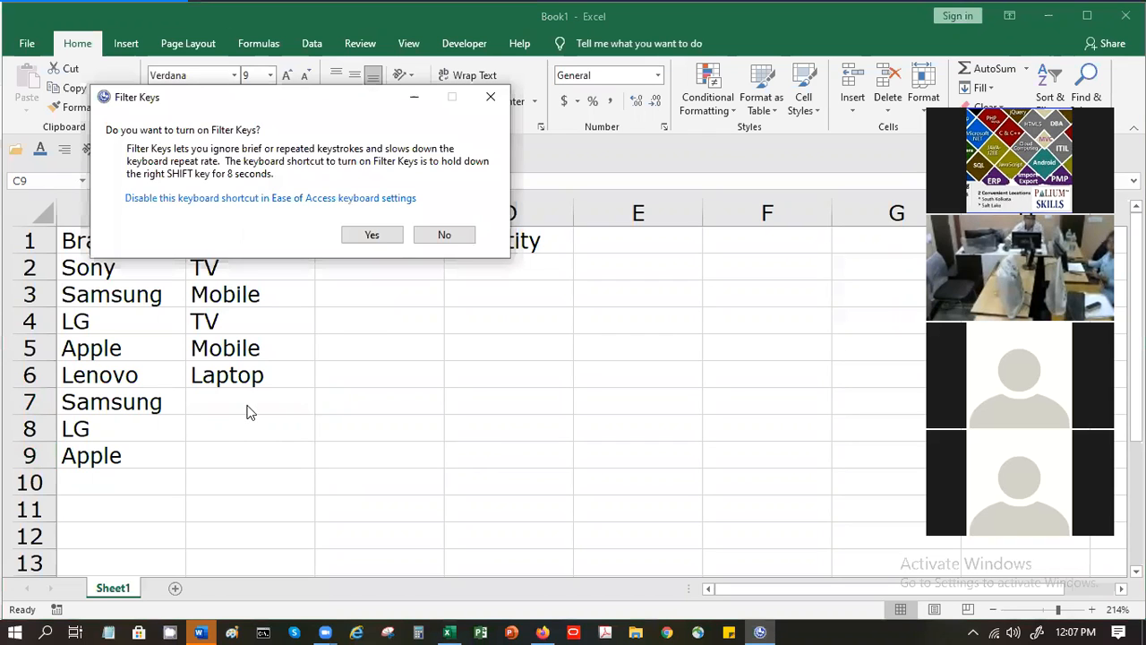
pyautogui.click(444, 235)
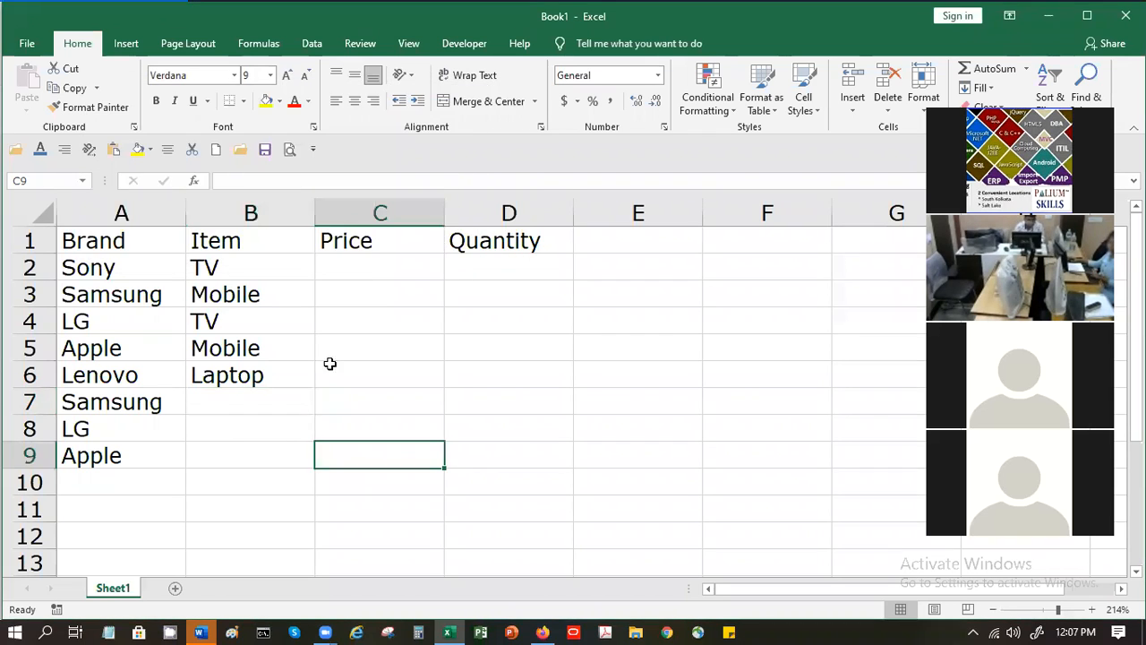
# - Complete the Item column with Dishwasher in B7, Fridge in B8 and Pad in B9
pyautogui.click(237, 404)
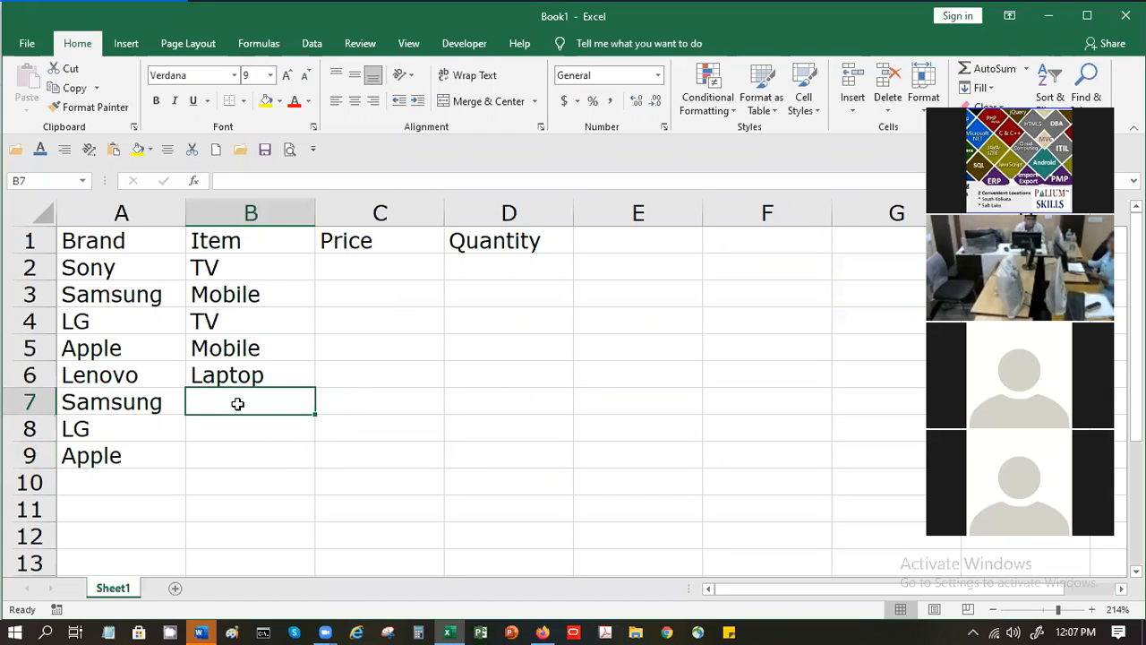
pyautogui.write('Dishwasher')
pyautogui.press('Return')
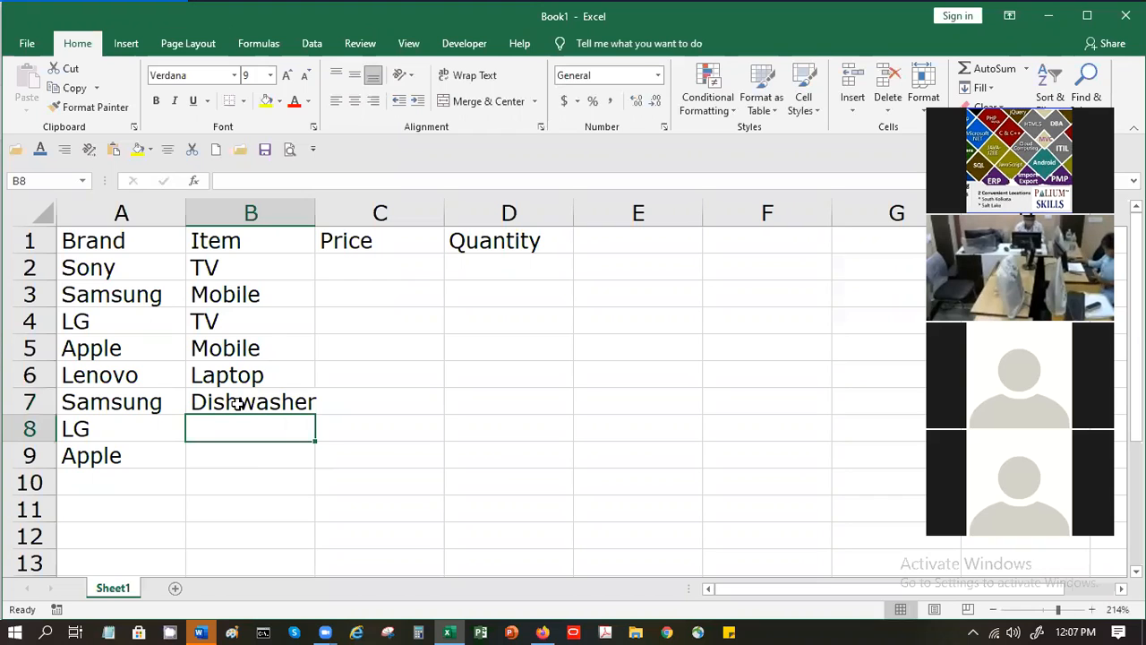
pyautogui.write('Fridge')
pyautogui.press('Return')
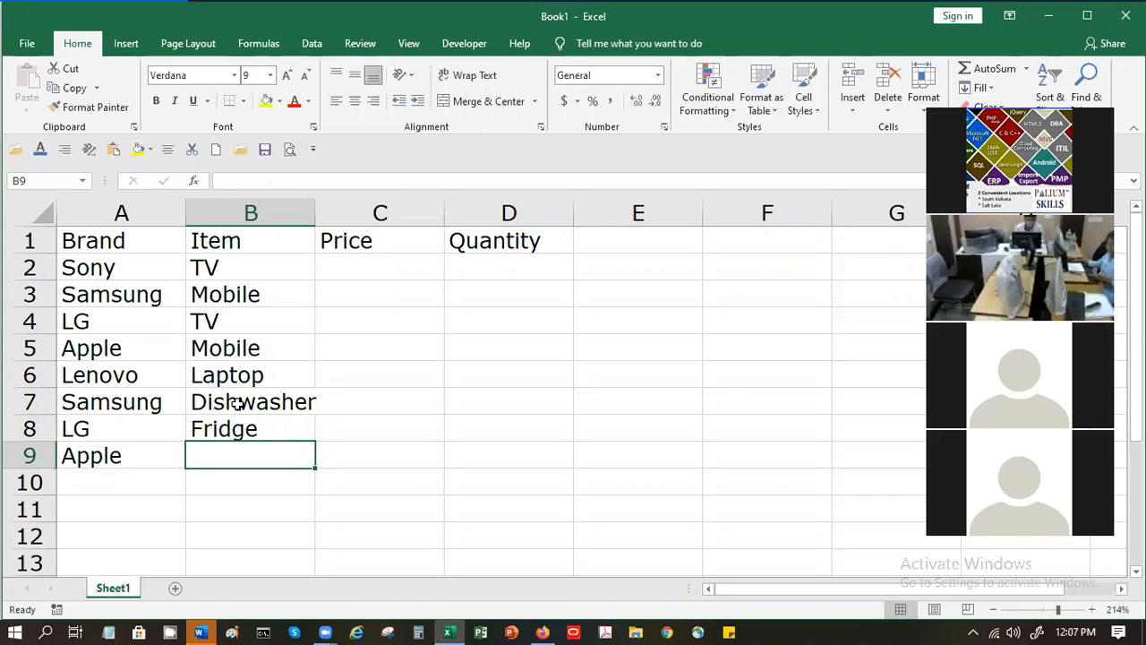
pyautogui.write('Pad')
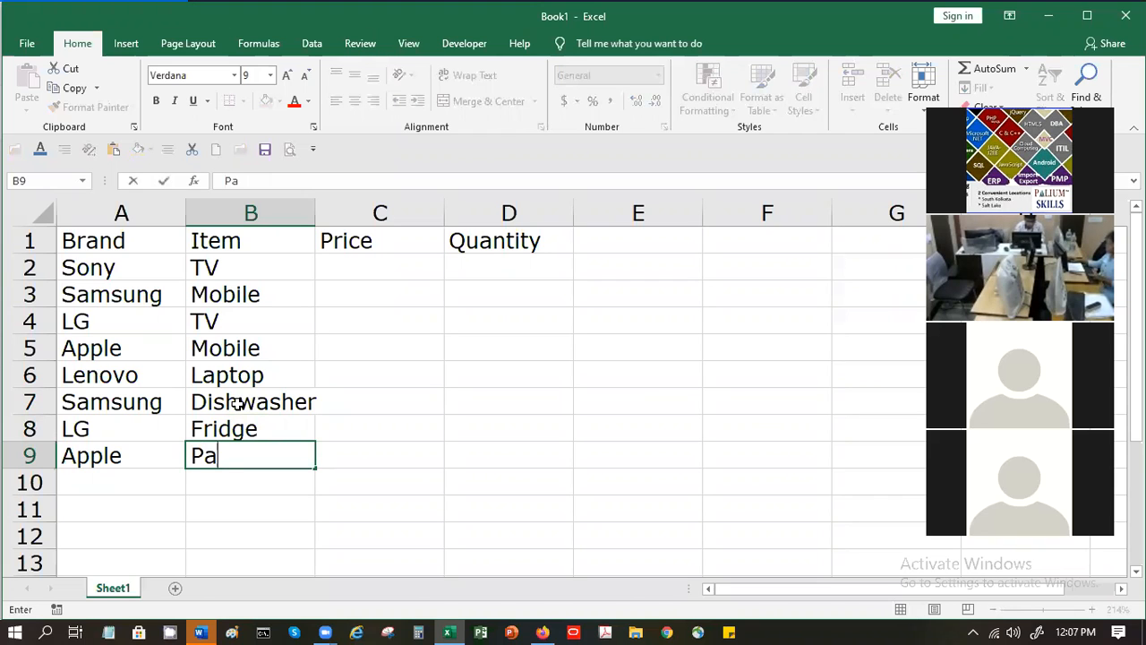
pyautogui.press('Tab')
# - Enter the prices 20000 for the Sony TV in C2 and 25000 for the Samsung mobile in C3
pyautogui.press('Up')
pyautogui.press('Up')
pyautogui.press('Up')
pyautogui.press('Up')
pyautogui.press('Up')
pyautogui.press('Up')
pyautogui.press('Up')
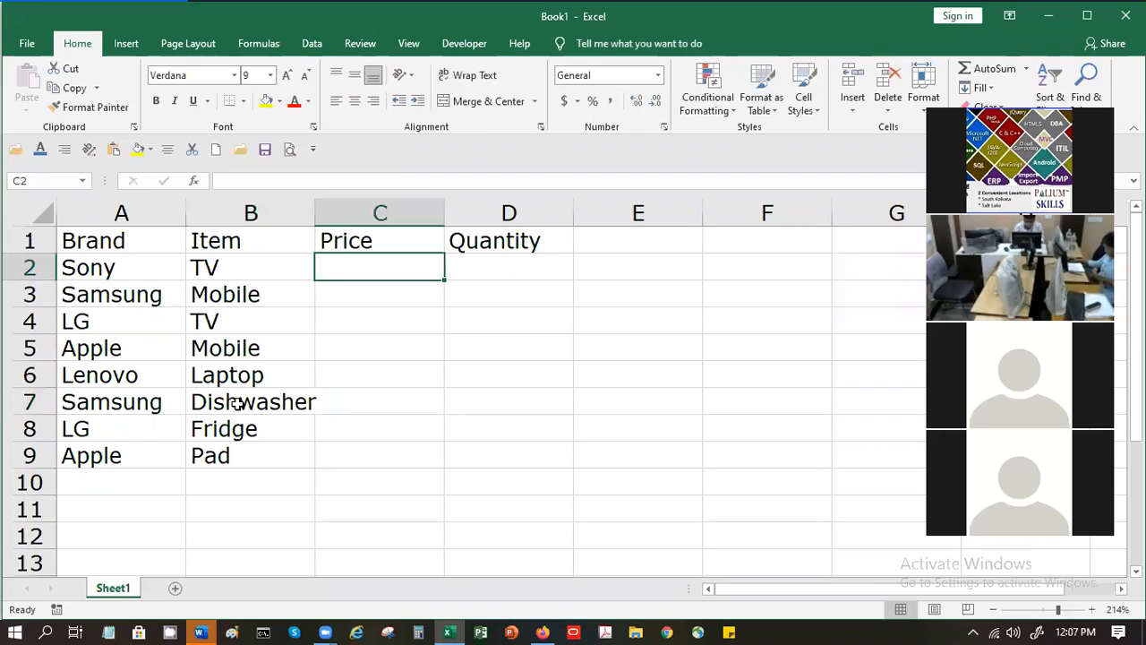
pyautogui.write('20000')
pyautogui.press('Return')
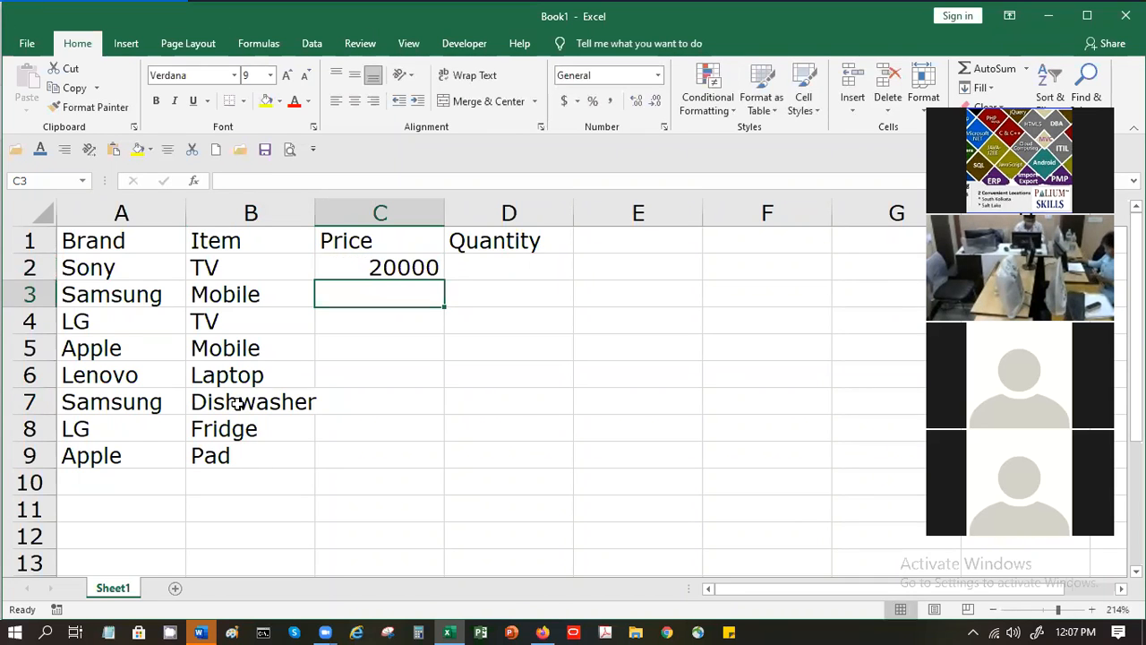
pyautogui.write('250000')
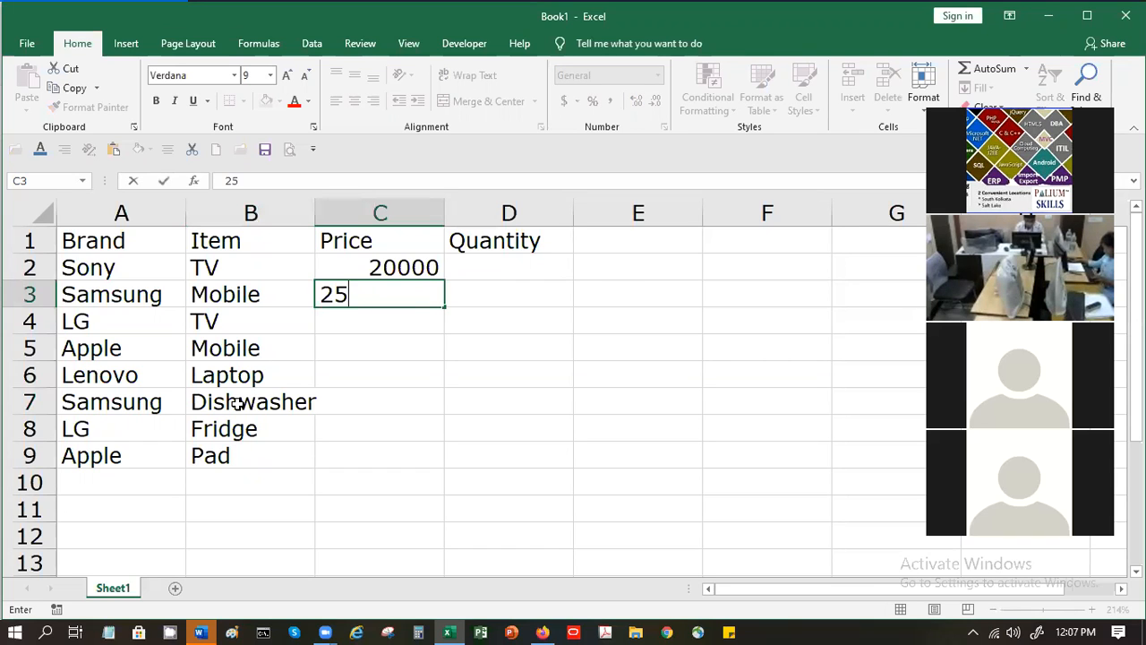
pyautogui.press('BackSpace')
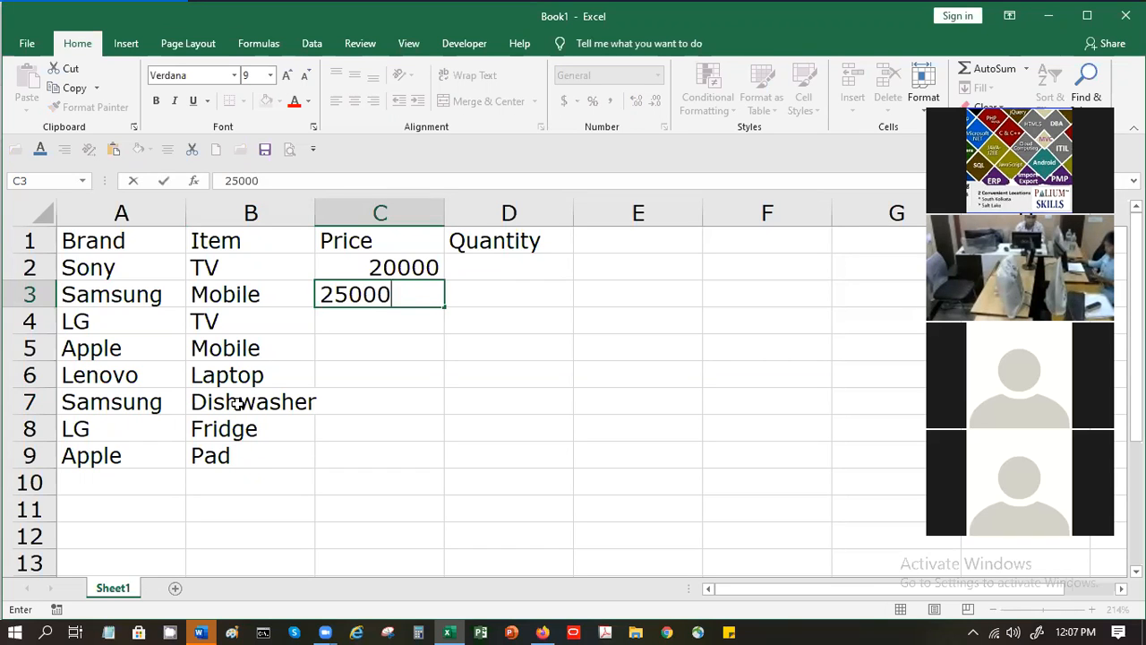
pyautogui.press('Return')
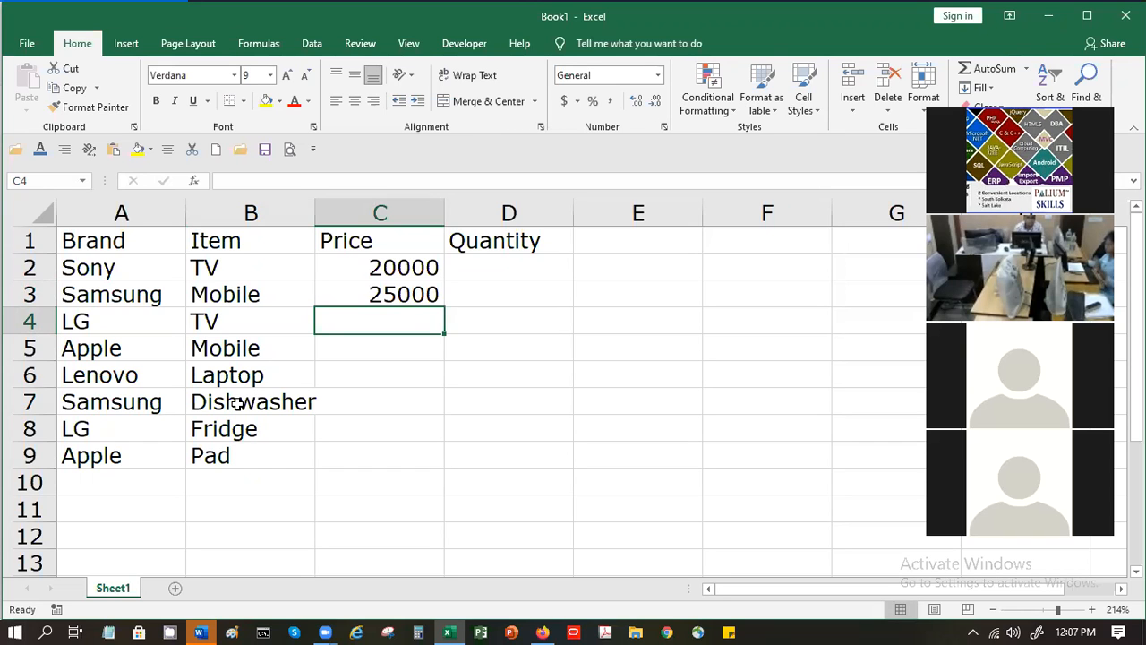
# - Enter the prices 20000 for the LG TV in C4 and 35000 for the Apple mobile in C5
pyautogui.write('20000')
pyautogui.press('Return')
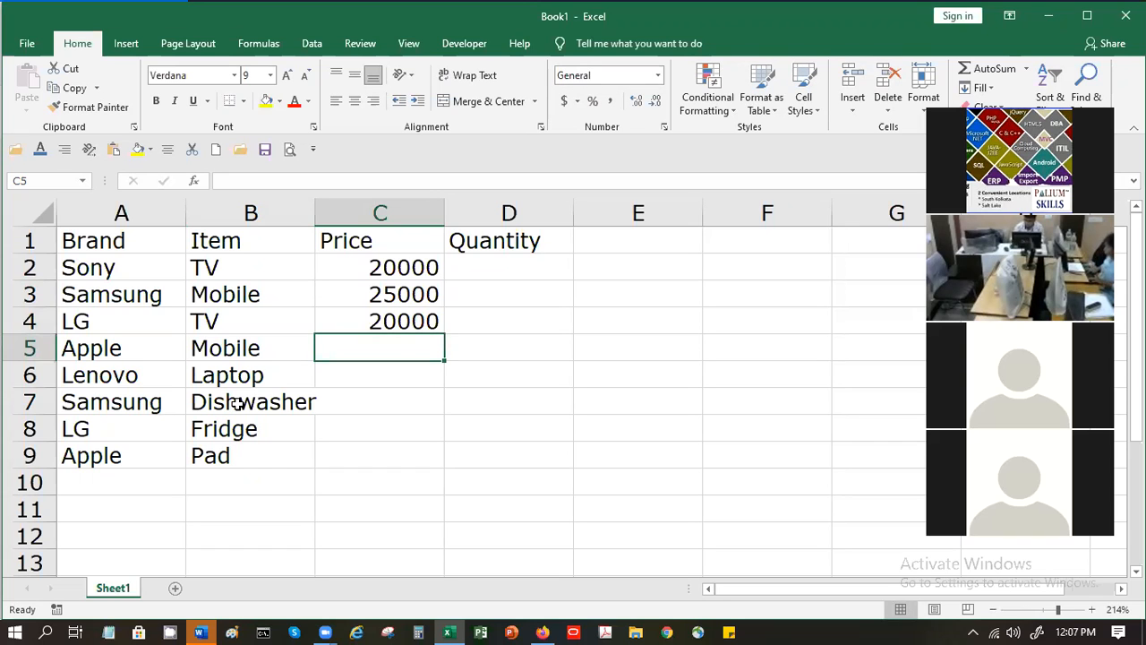
pyautogui.write('35000')
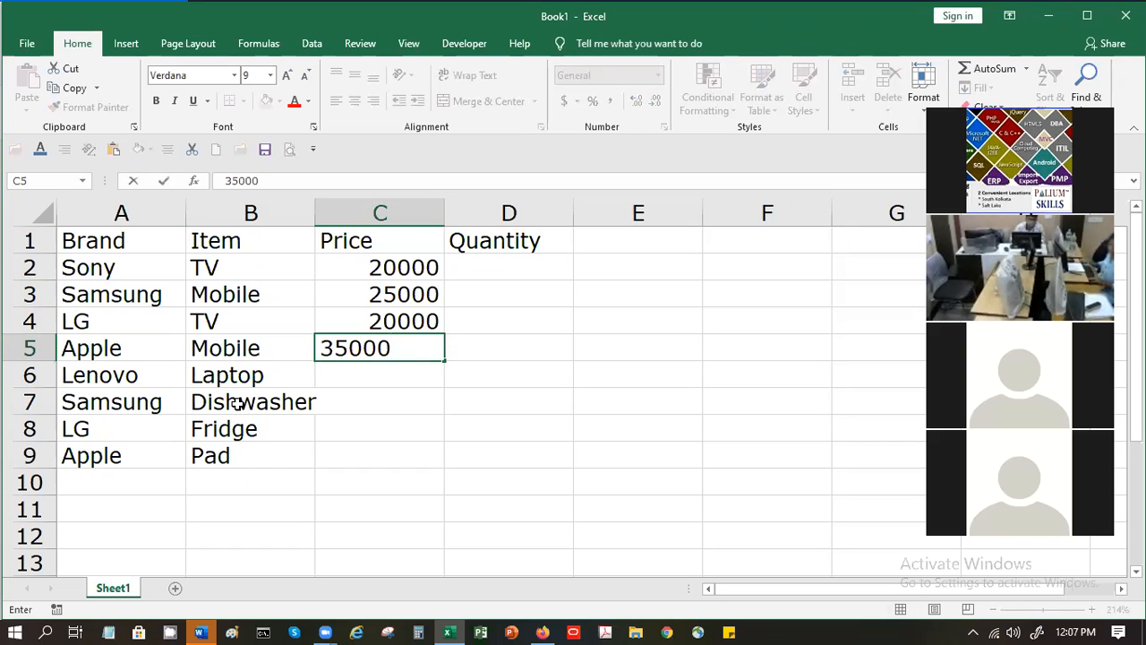
pyautogui.press('Return')
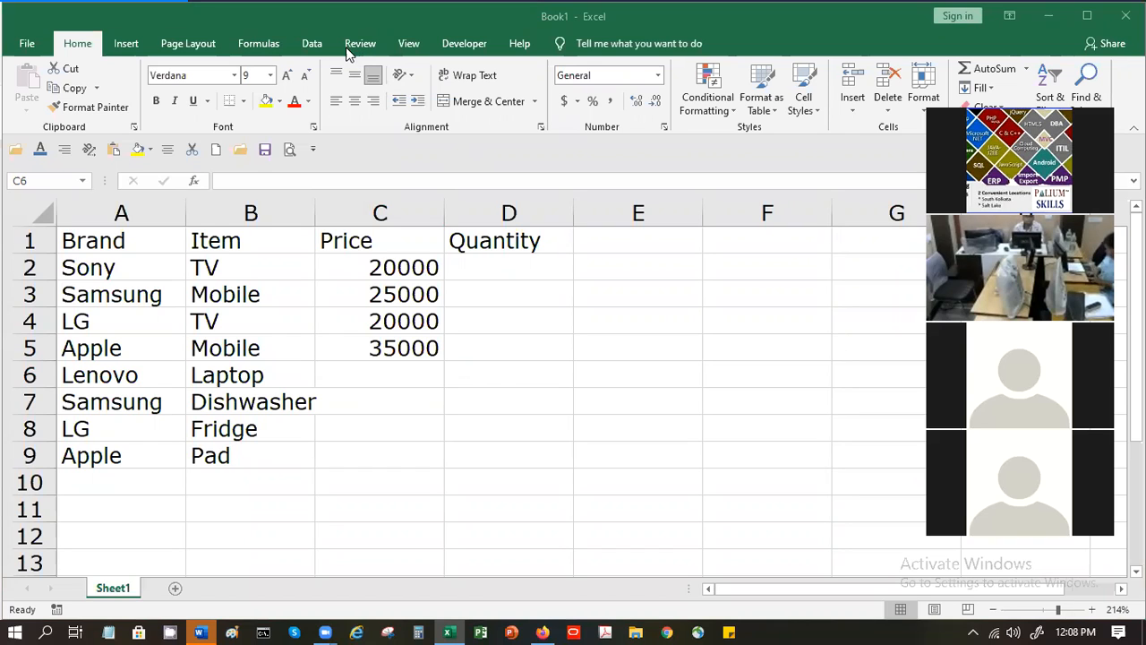
# - Enter 28000 as the price of the Lenovo laptop in cell C6
pyautogui.click(247, 331)
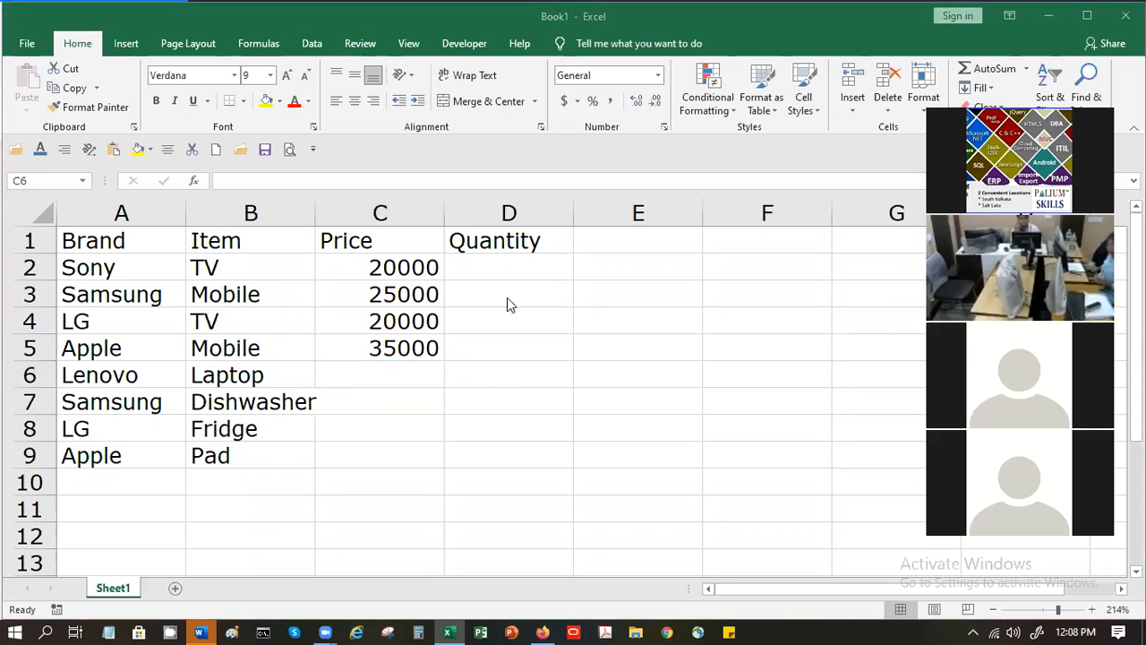
pyautogui.click(395, 379)
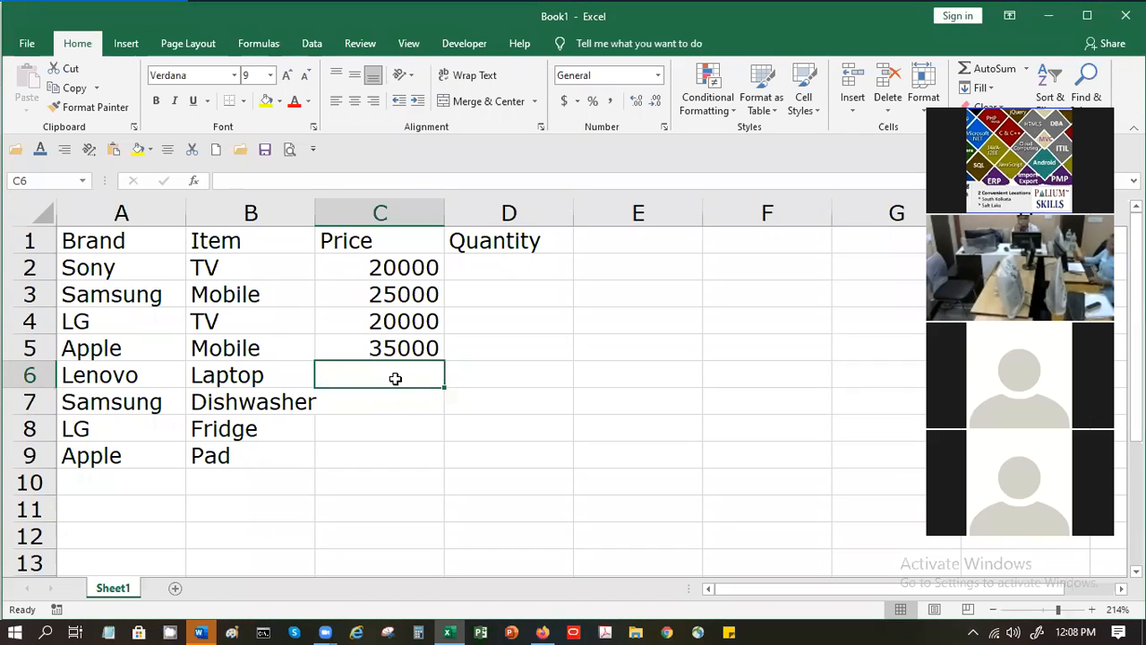
pyautogui.write('25')
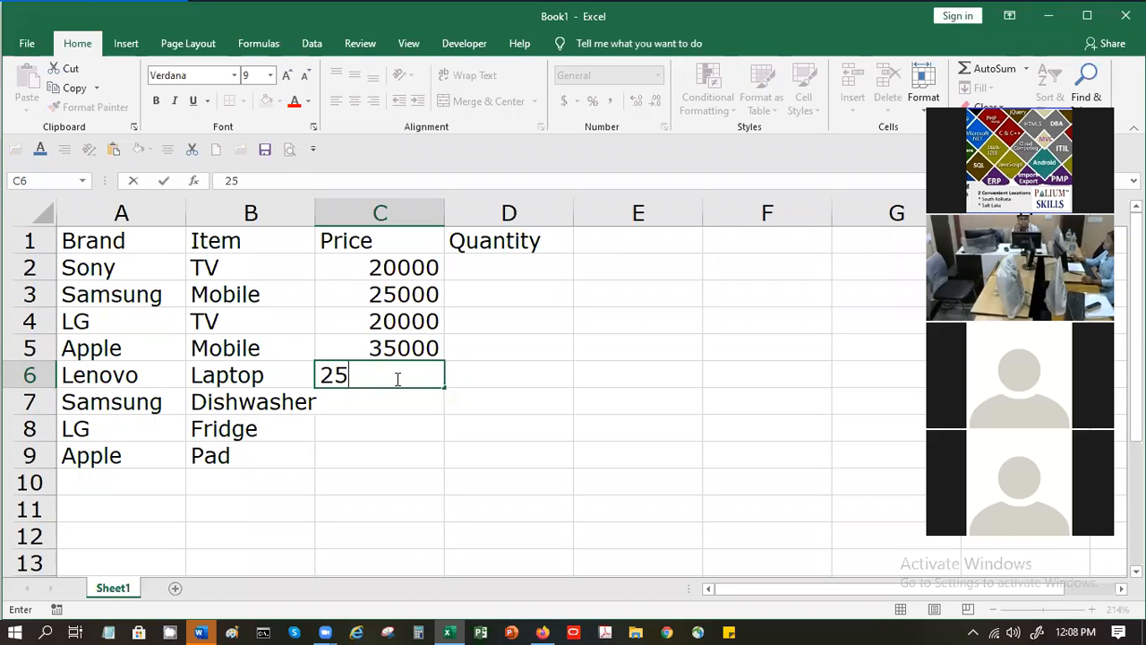
pyautogui.press('BackSpace')
pyautogui.press('BackSpace')
pyautogui.write('2')
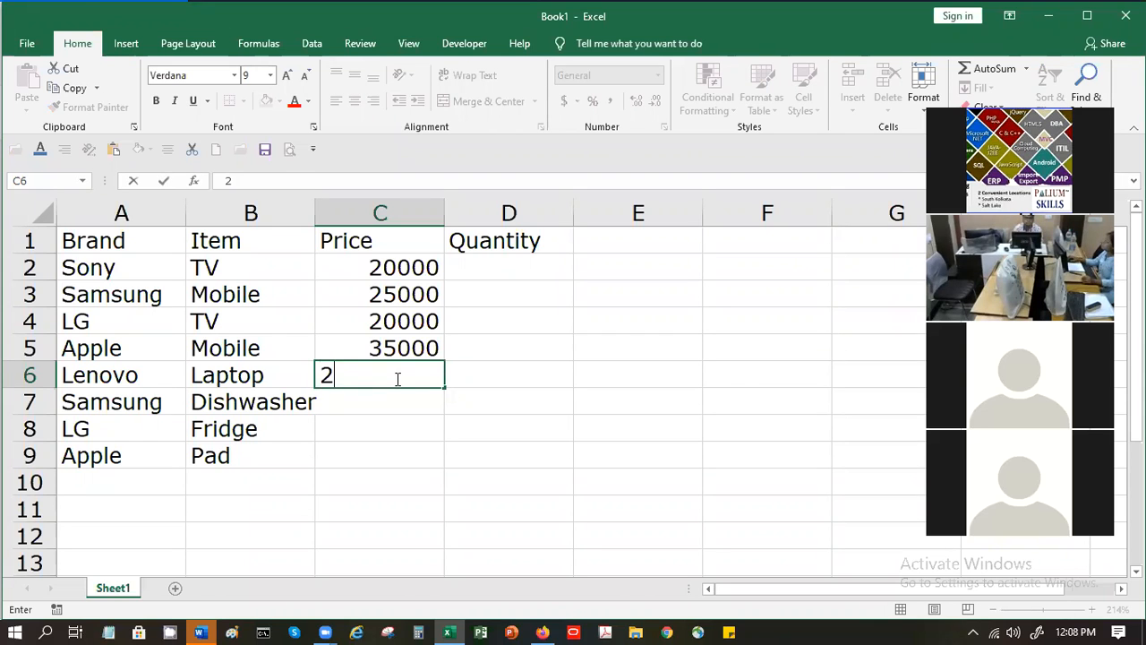
pyautogui.write('8000')
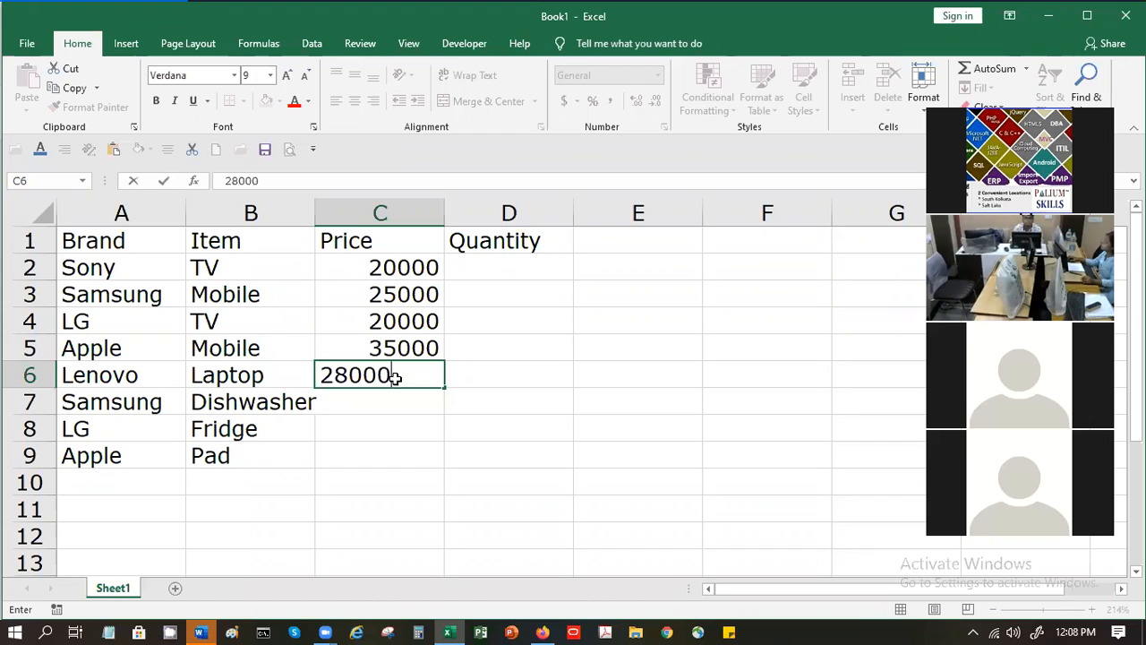
pyautogui.press('Return')
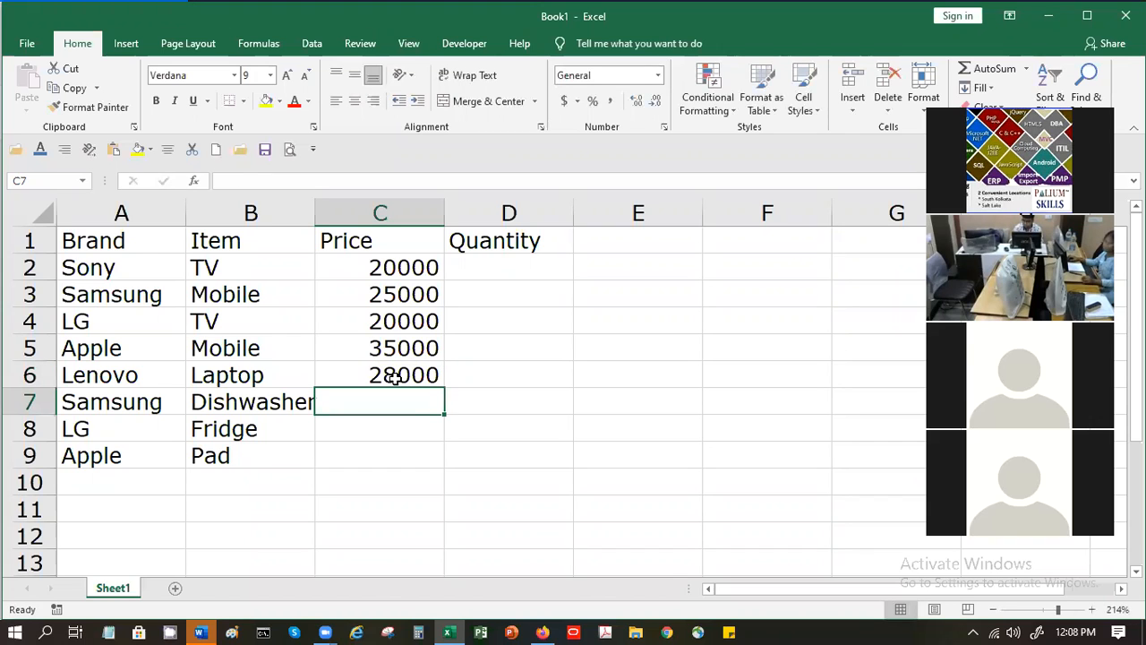
# - Complete the Price column with 40000 in C7, 35000 in C8 and 29000 in C9
pyautogui.write('4')
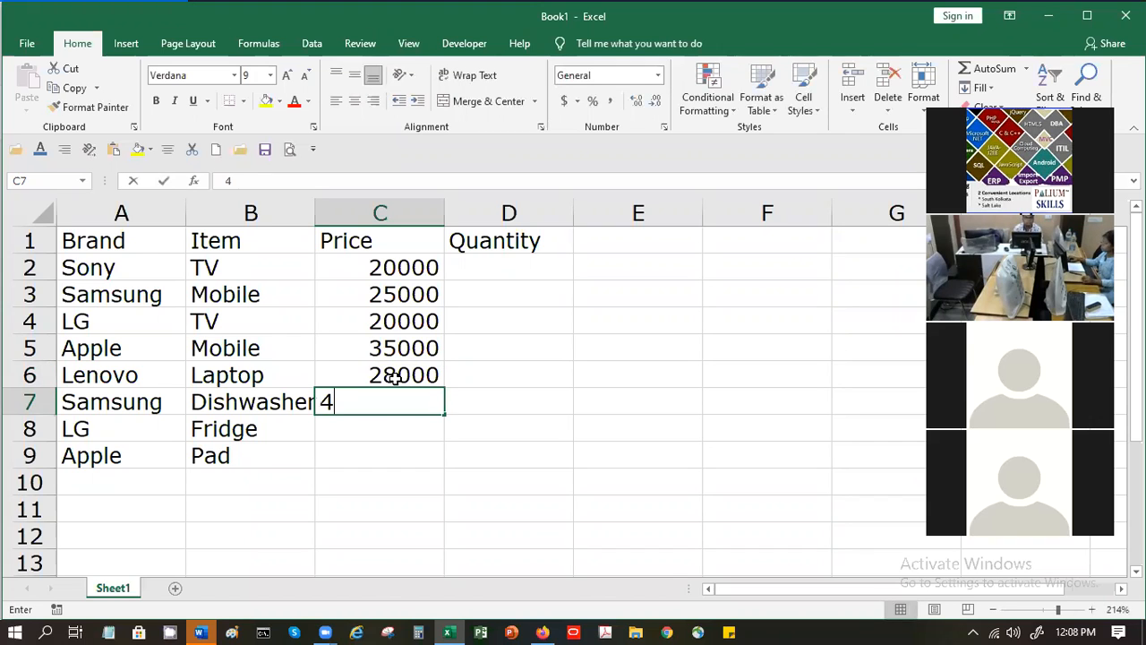
pyautogui.write('0000')
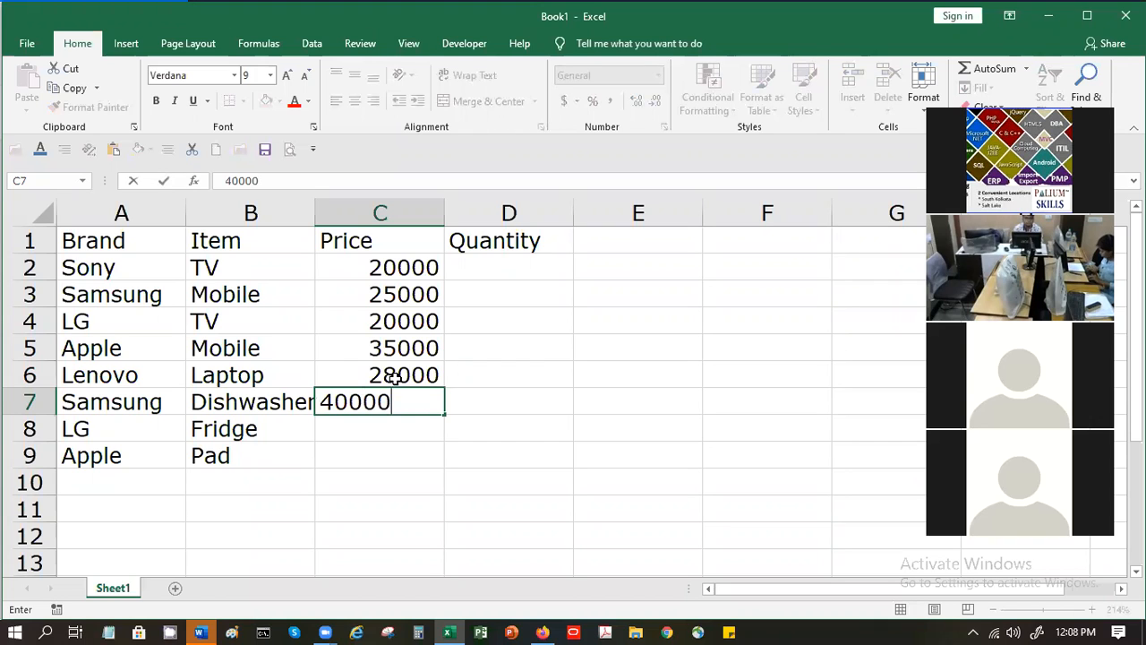
pyautogui.press('Return')
pyautogui.write('2')
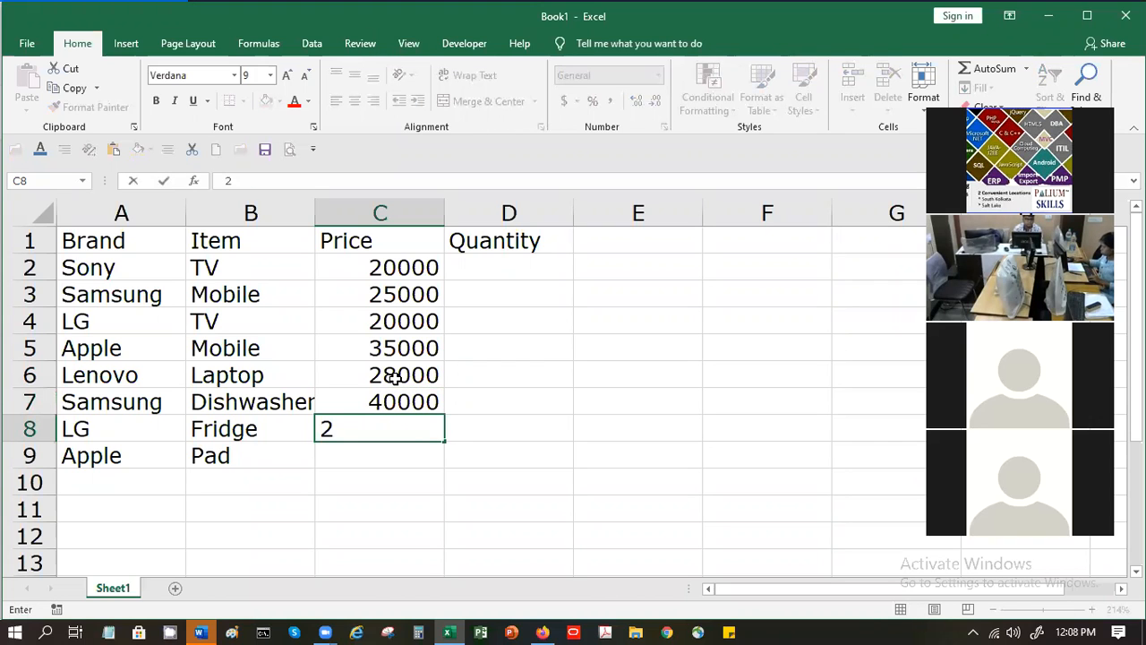
pyautogui.press('BackSpace')
pyautogui.write('35000')
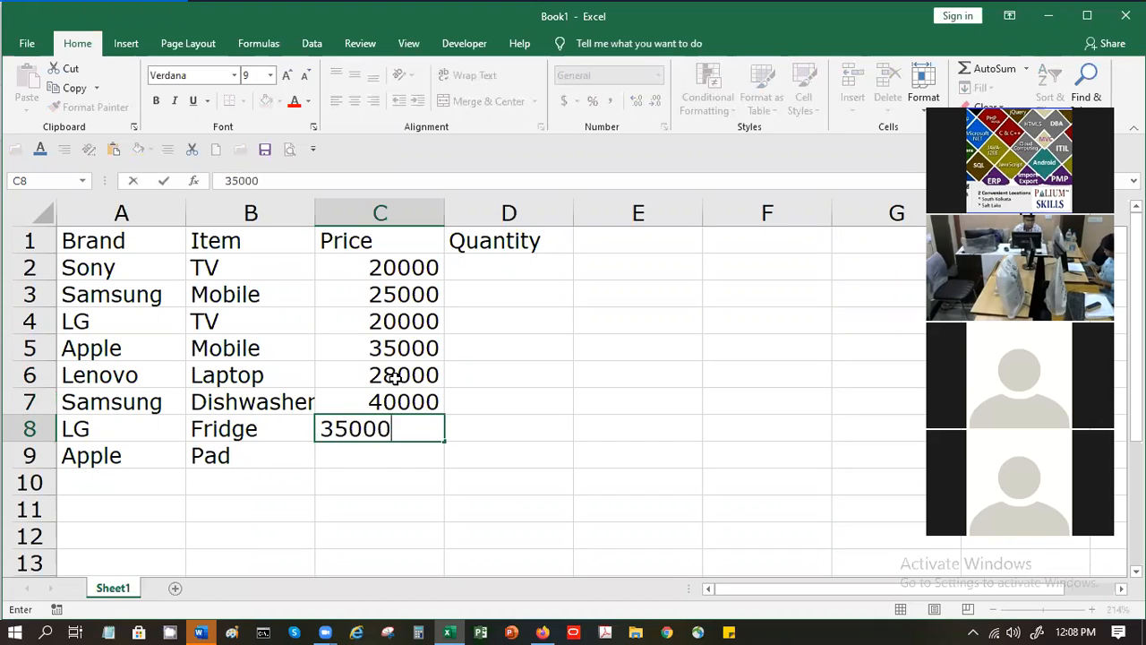
pyautogui.press('Return')
pyautogui.write('29000')
pyautogui.press('Tab')
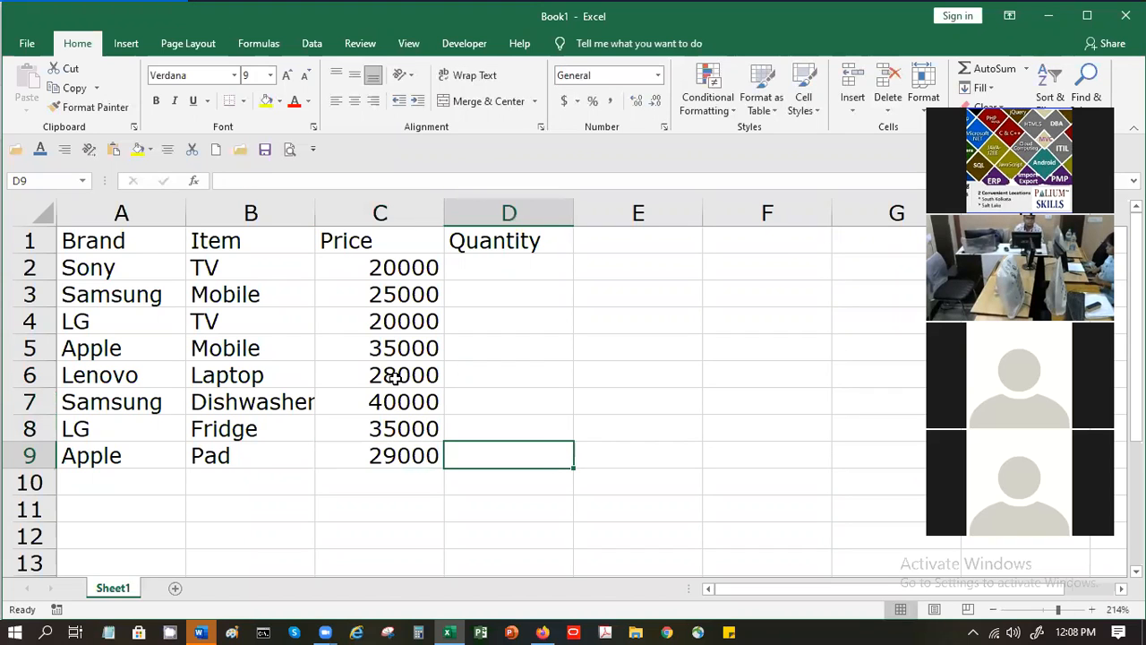
# - Enter 10 as the quantity for the Sony TV in cell D2
pyautogui.press('Up')
pyautogui.press('Up')
pyautogui.press('Up')
pyautogui.press('Up')
pyautogui.press('Up')
pyautogui.press('Up')
pyautogui.press('Up')
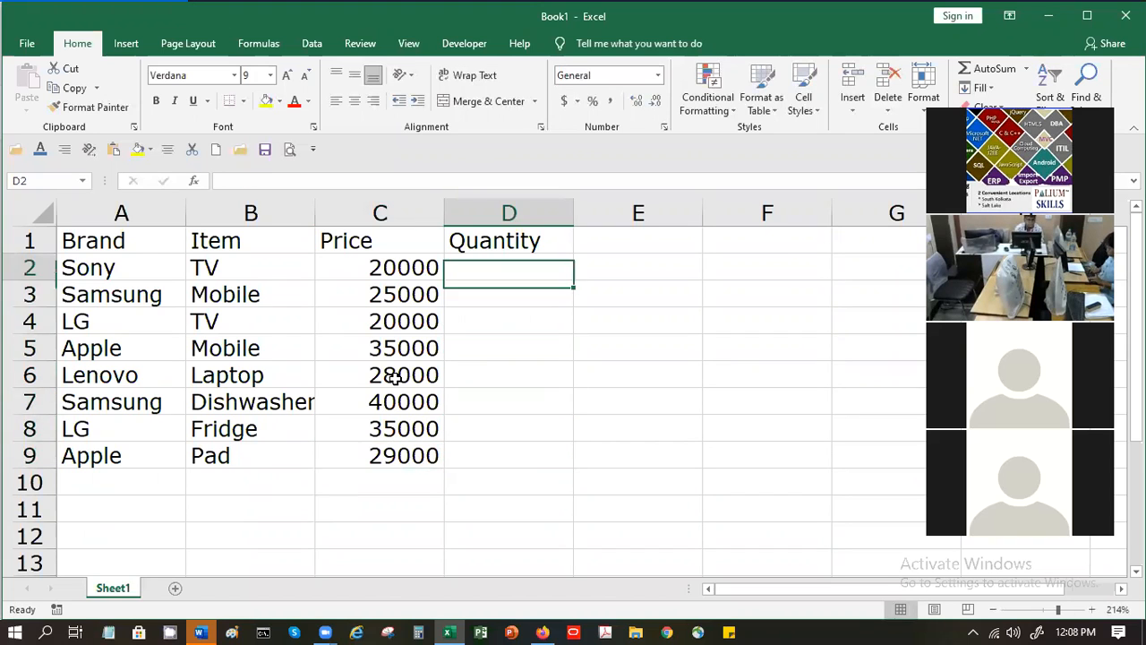
pyautogui.write('10')
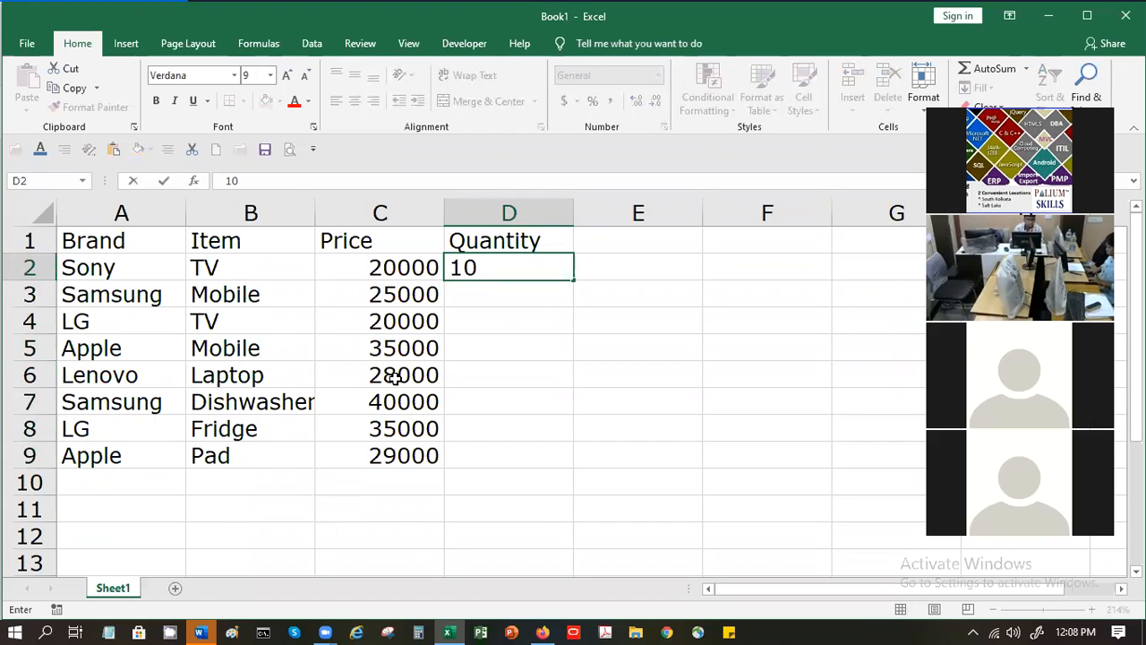
pyautogui.press('Return')
# - Fill the Quantity cells D2 to D9 with a linear series down the column using a step value of 5
pyautogui.press('Up')
pyautogui.hotkey('shift', 'Down')
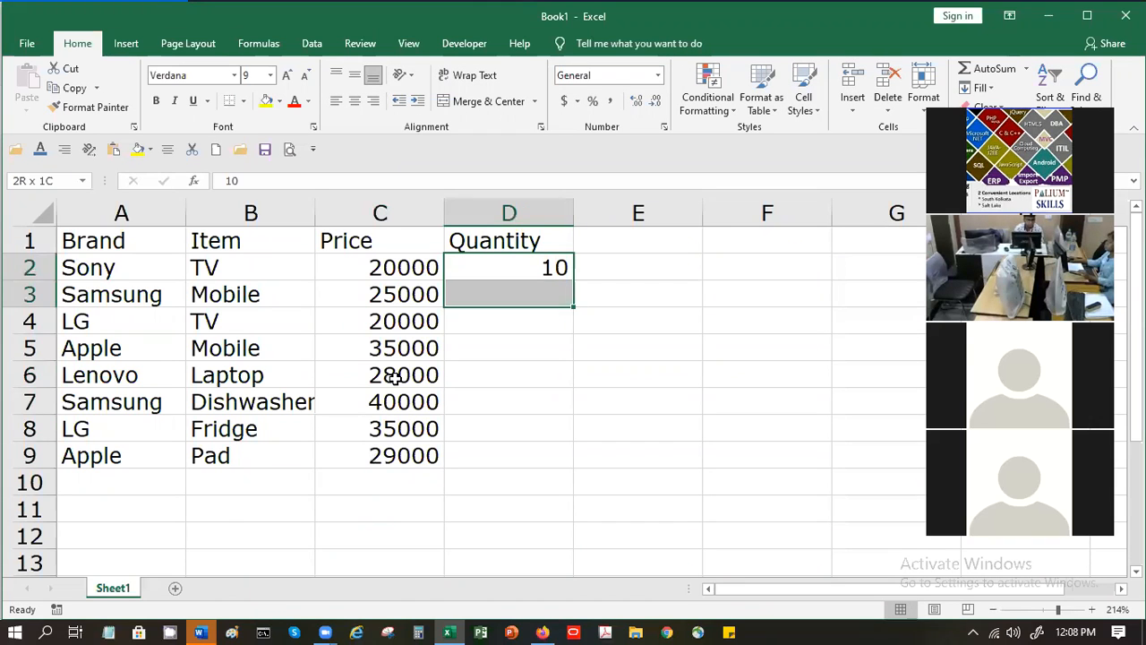
pyautogui.hotkey('shift', 'Down')
pyautogui.hotkey('shift', 'Down')
pyautogui.hotkey('shift', 'Down')
pyautogui.hotkey('shift', 'Down')
pyautogui.hotkey('shift', 'Down')
pyautogui.hotkey('shift', 'Down')
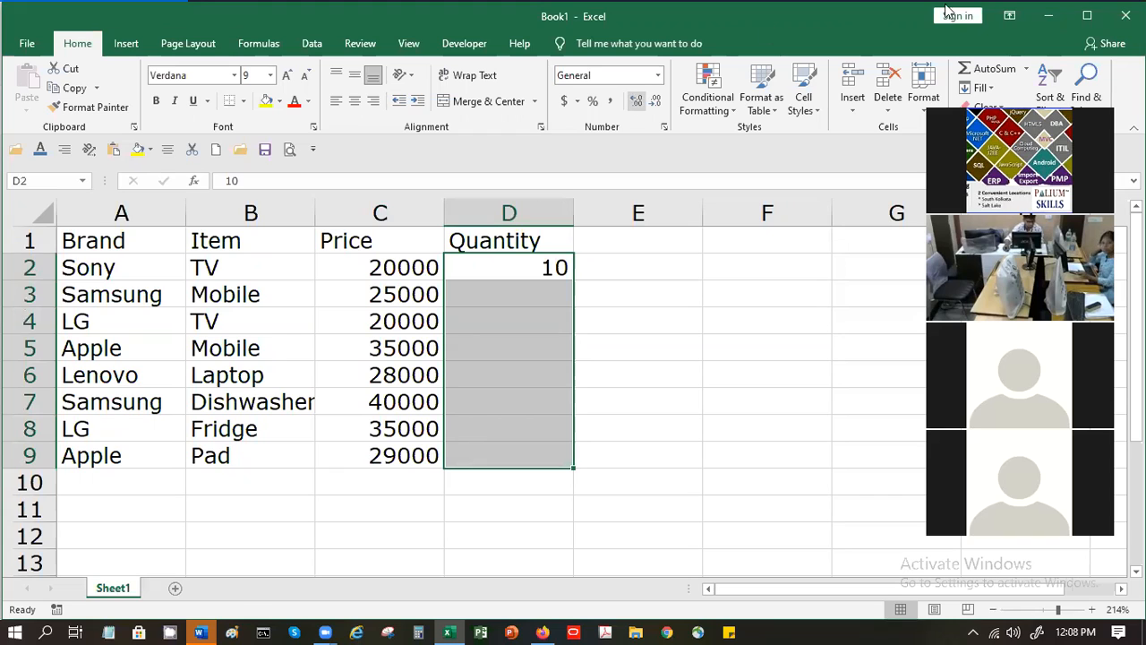
pyautogui.click(996, 88)
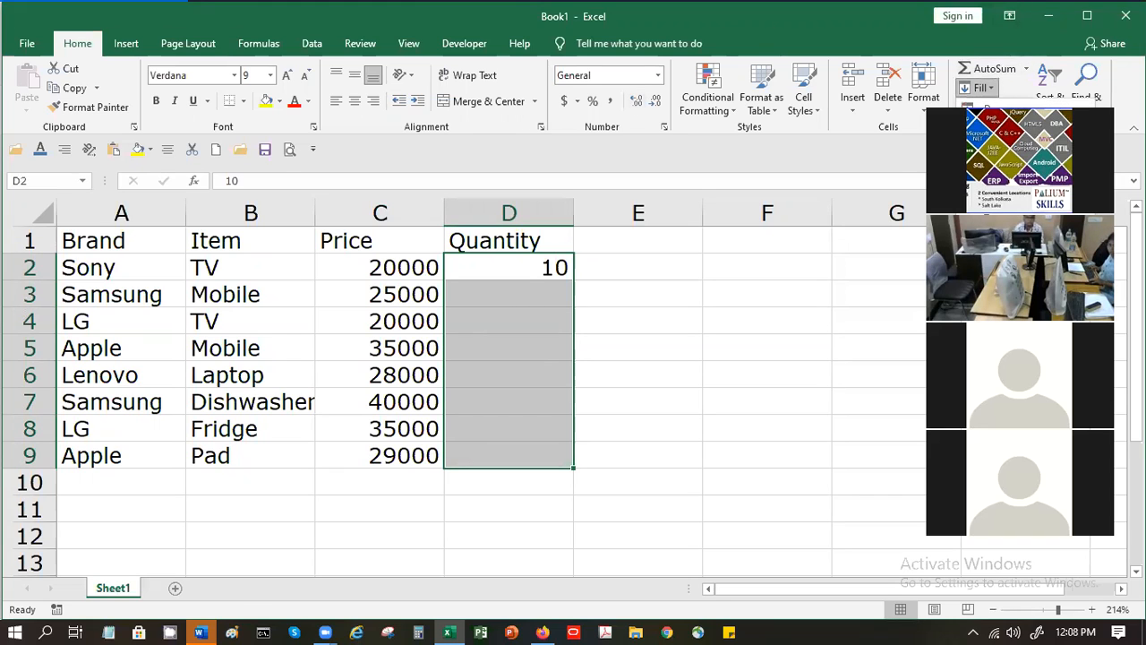
pyautogui.click(994, 207)
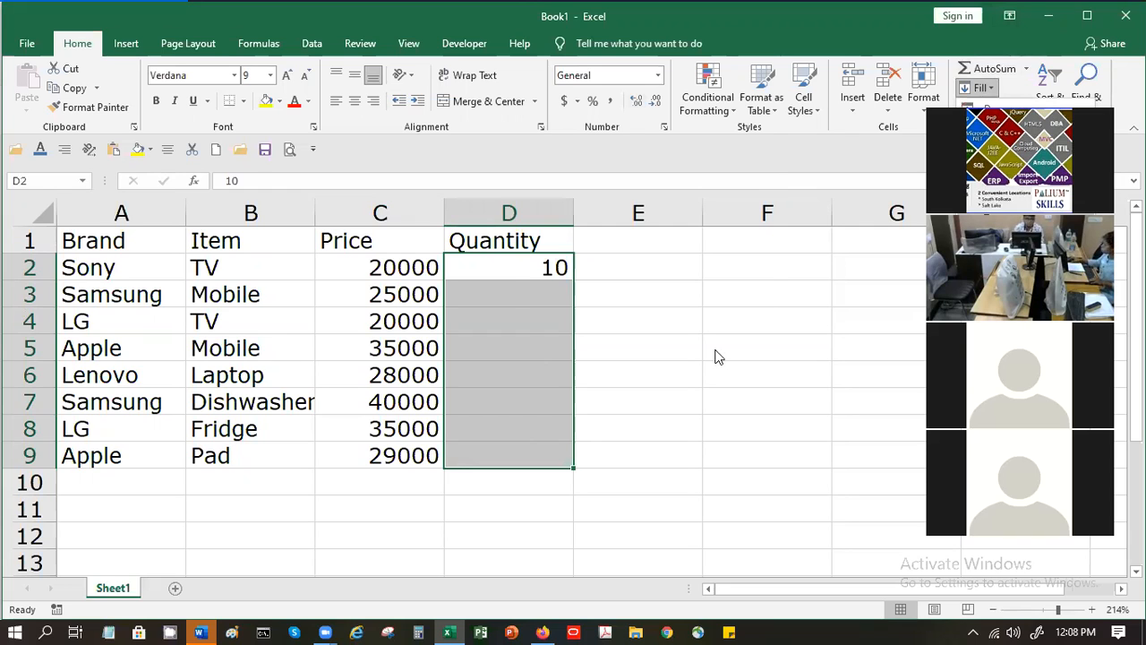
pyautogui.write('5')
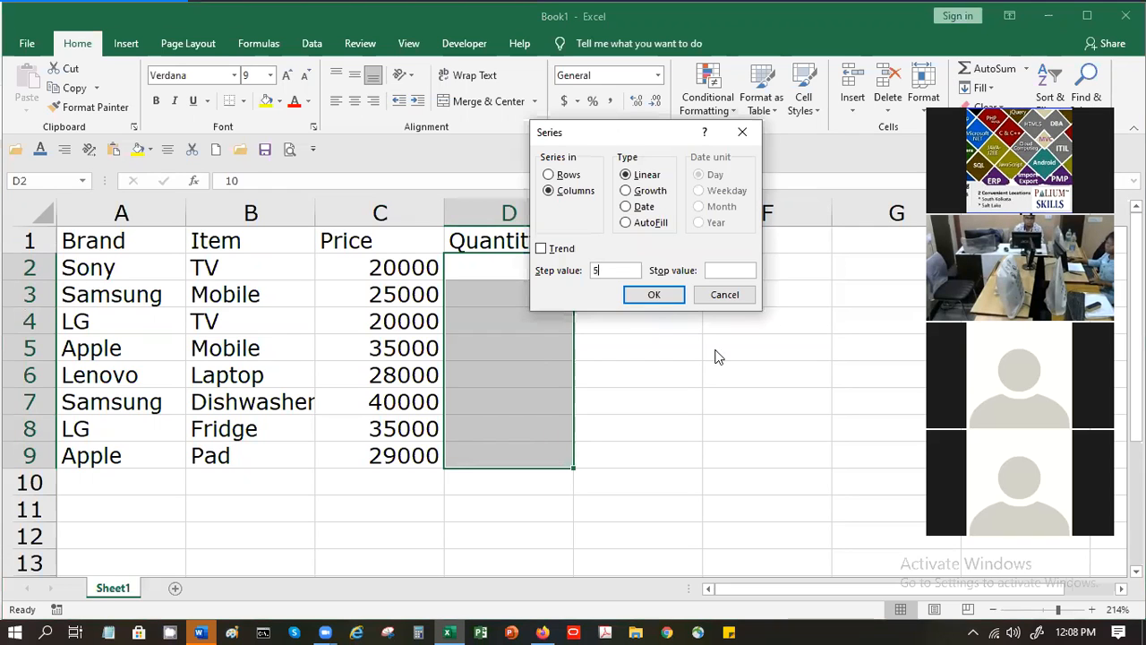
pyautogui.click(666, 299)
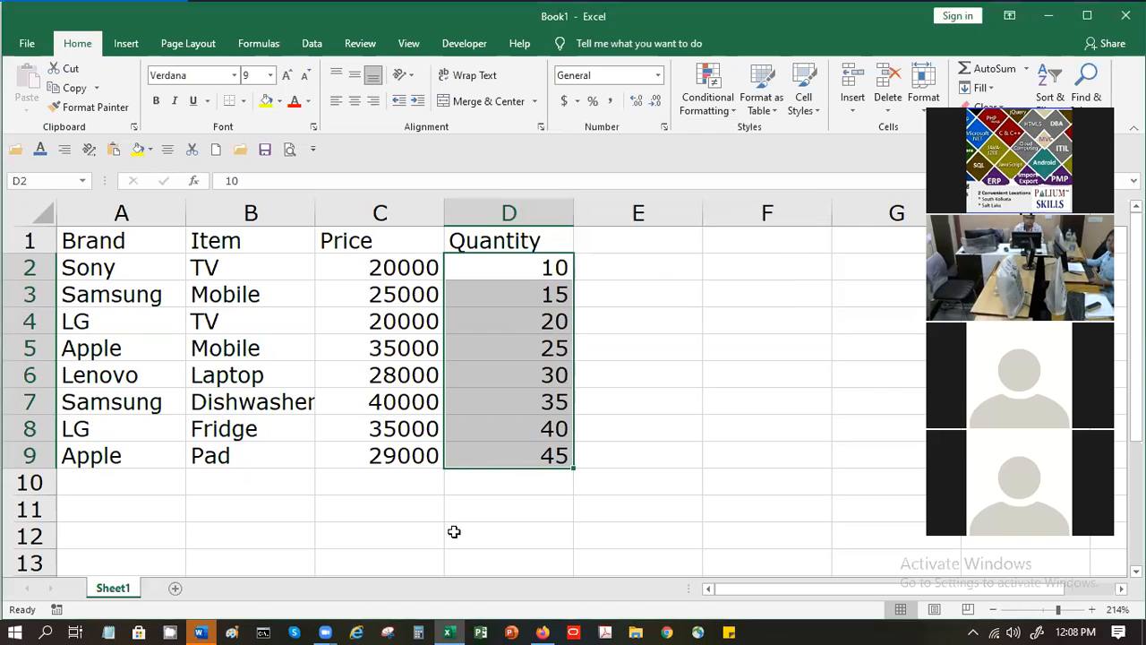
# - Enter the label Grand Total in cell D10 and auto-fit column D to its contents
pyautogui.click(523, 483)
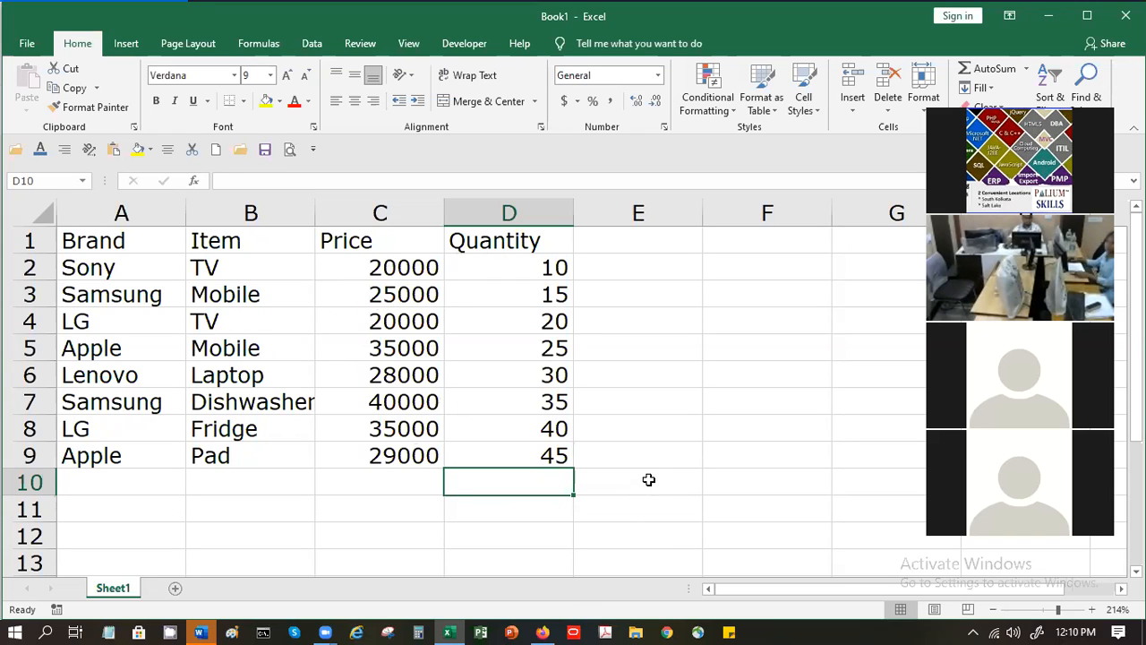
pyautogui.write('Grand Total')
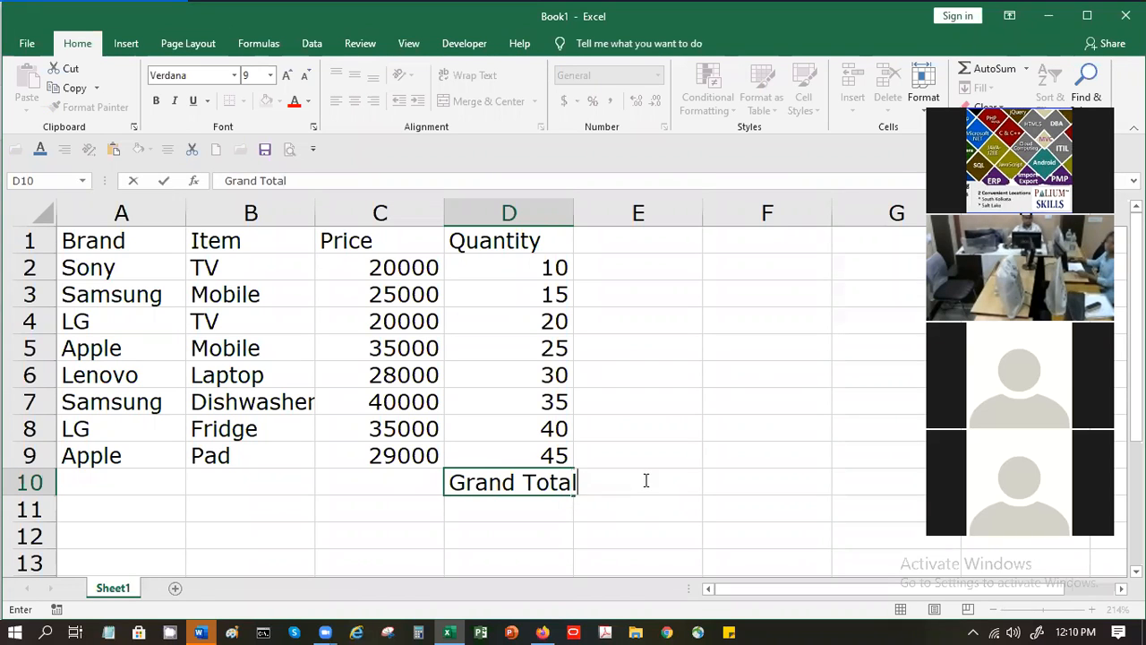
pyautogui.click(643, 480)
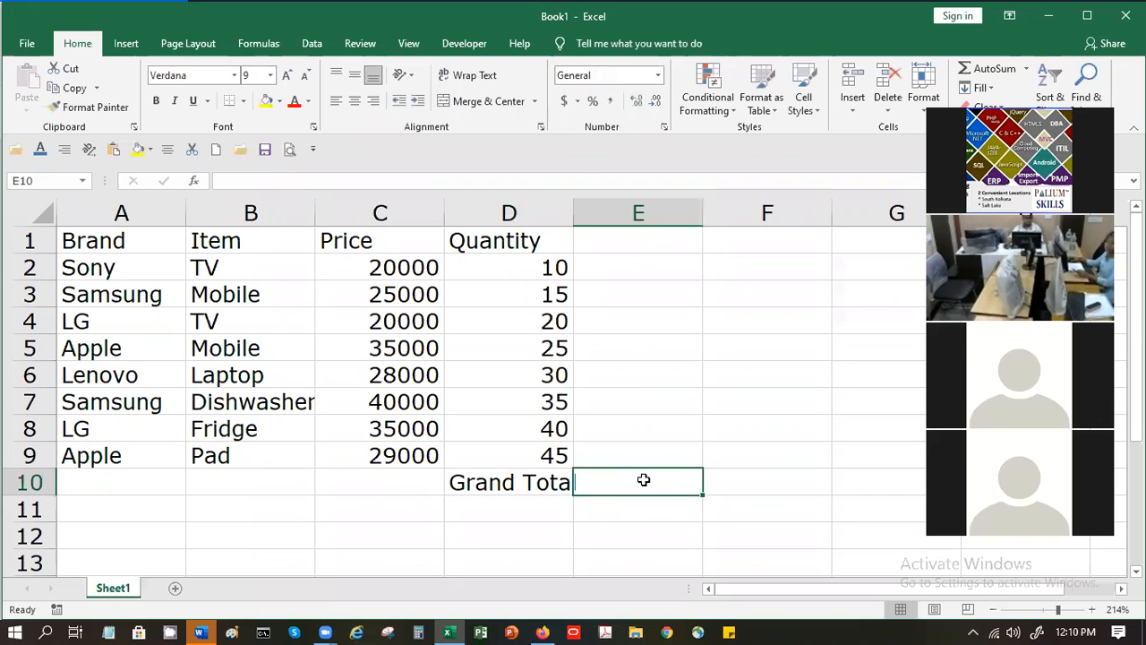
pyautogui.moveTo(574, 204); pyautogui.dragTo(574, 204)
pyautogui.doubleClick(573, 205)
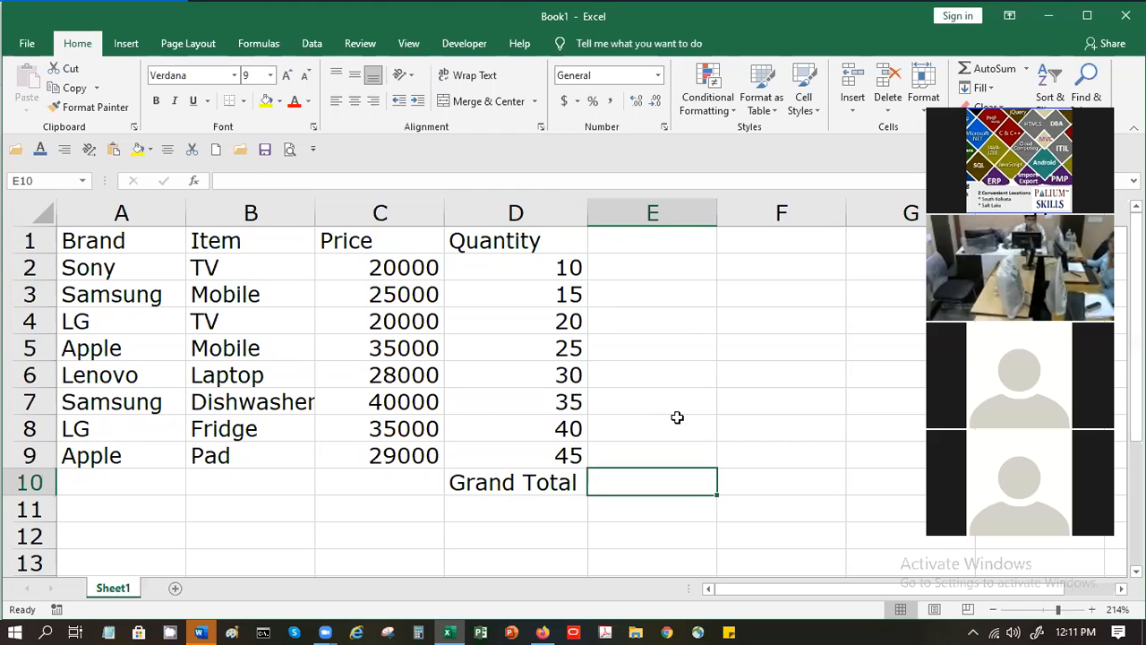
# - Multiply quantity by price with =D2*C2 in cell E2 and fill the formula down through E9
pyautogui.click(645, 269)
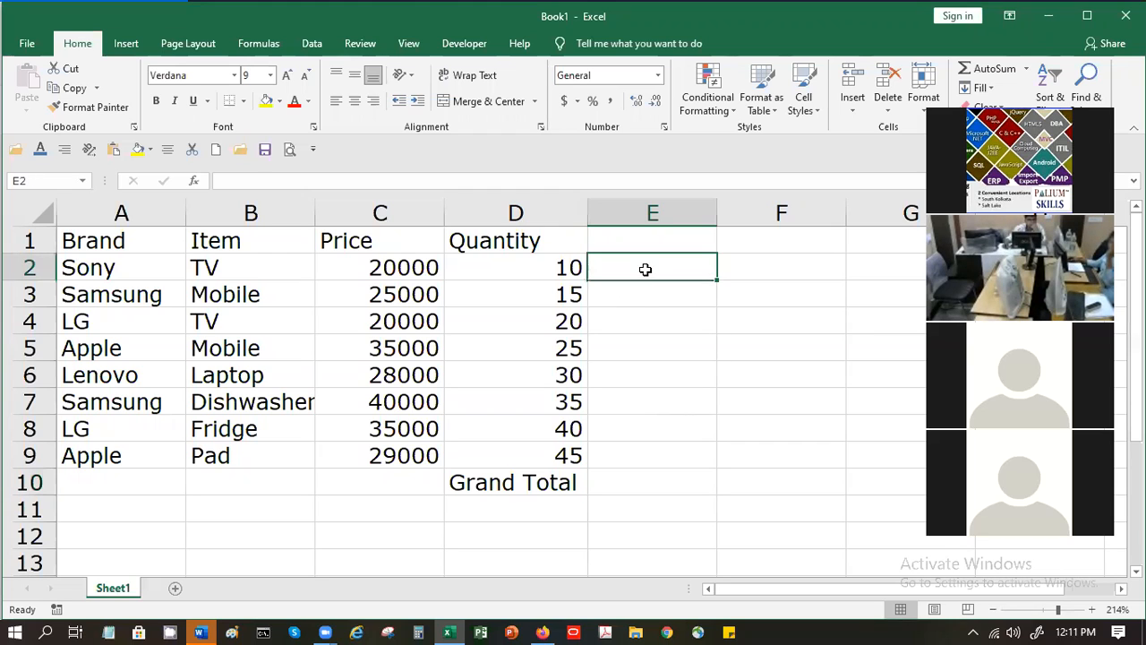
pyautogui.write('=')
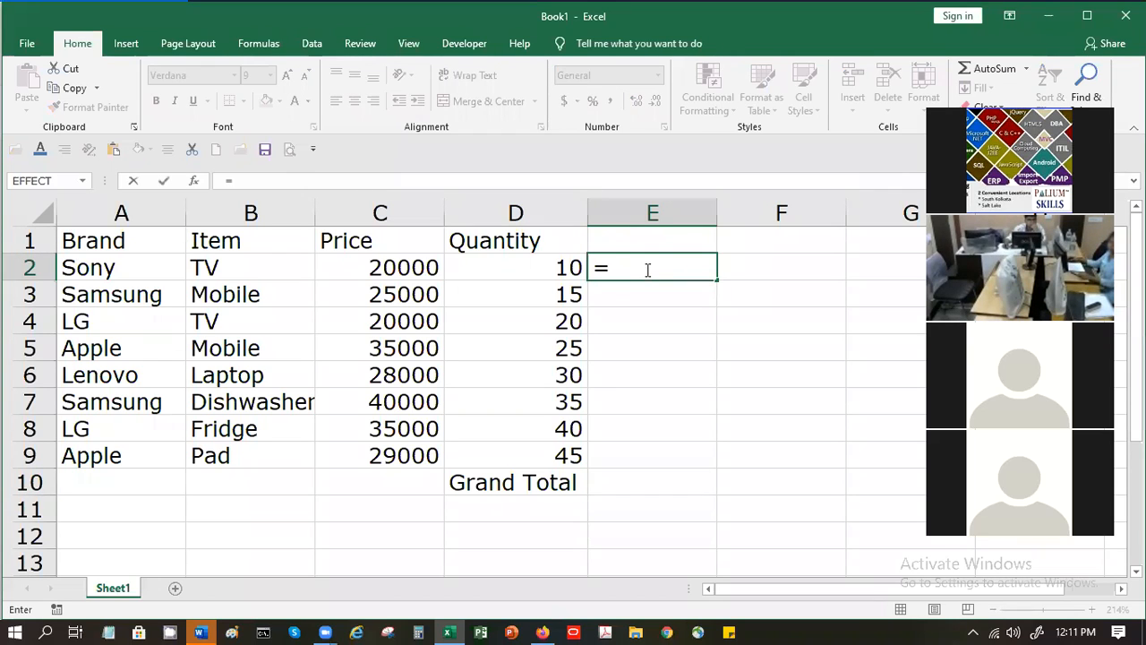
pyautogui.click(533, 261)
pyautogui.write('*')
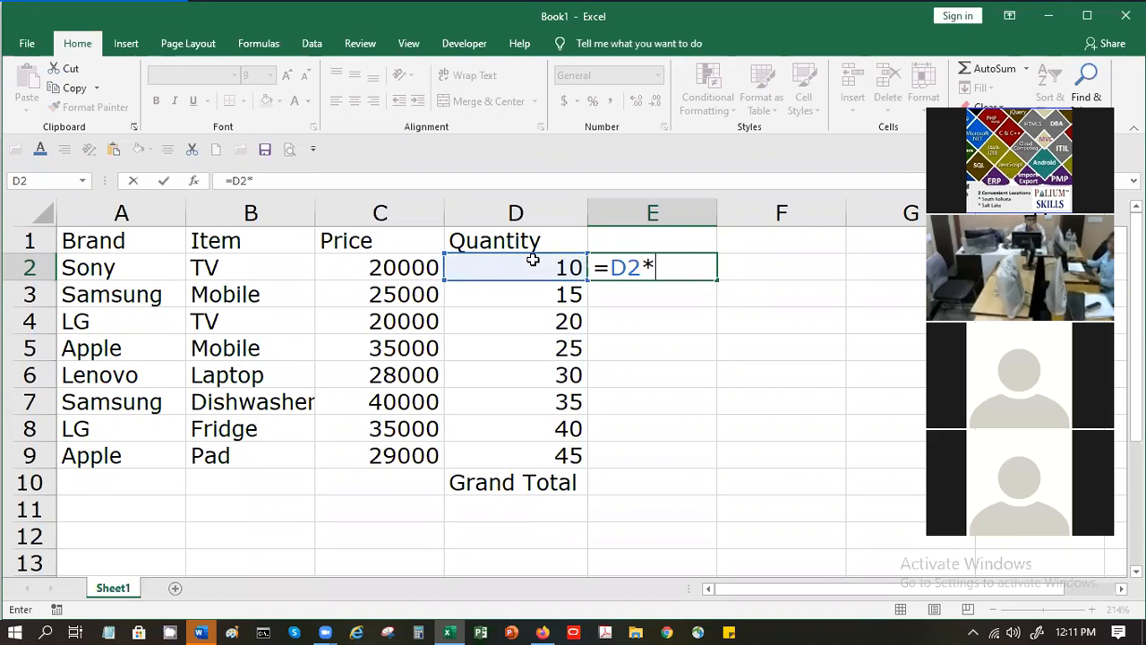
pyautogui.click(365, 265)
pyautogui.press('Return')
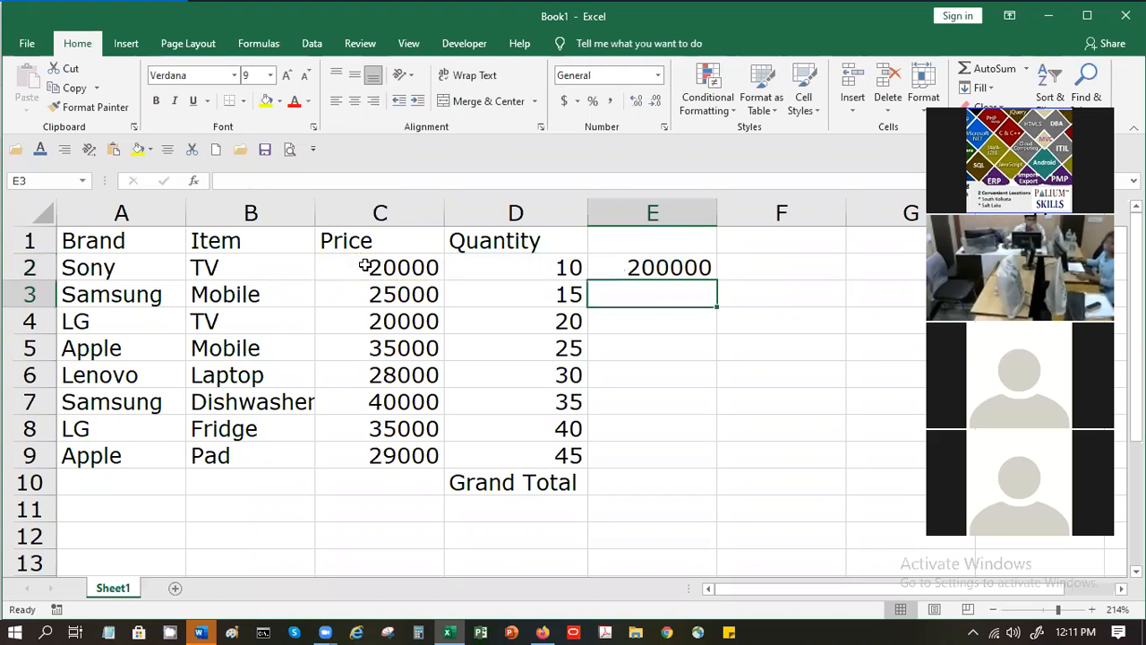
pyautogui.click(702, 267)
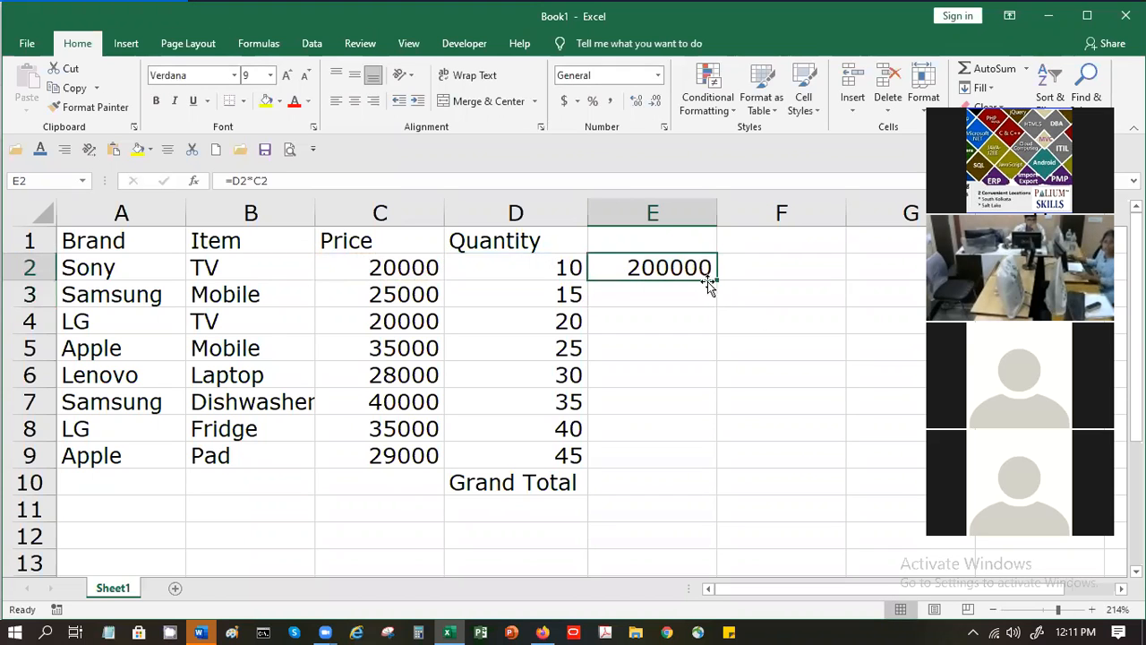
pyautogui.moveTo(720, 279); pyautogui.dragTo(704, 462)
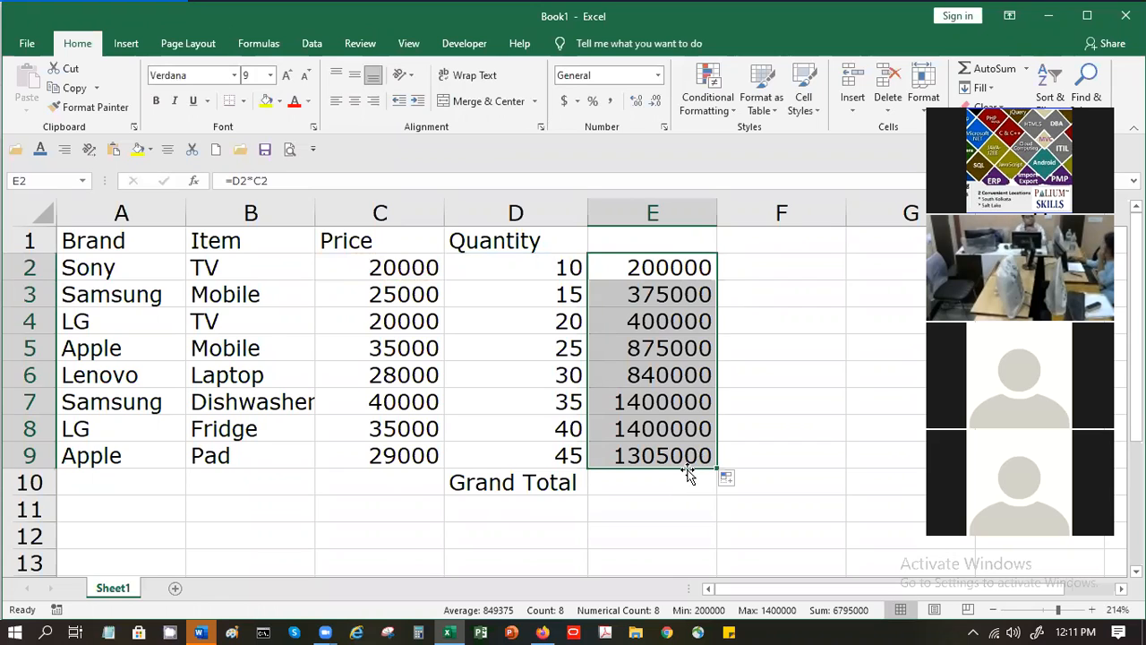
# - Total the product amounts E2:E9 with AutoSum in cell E10 beside Grand Total
pyautogui.click(685, 480)
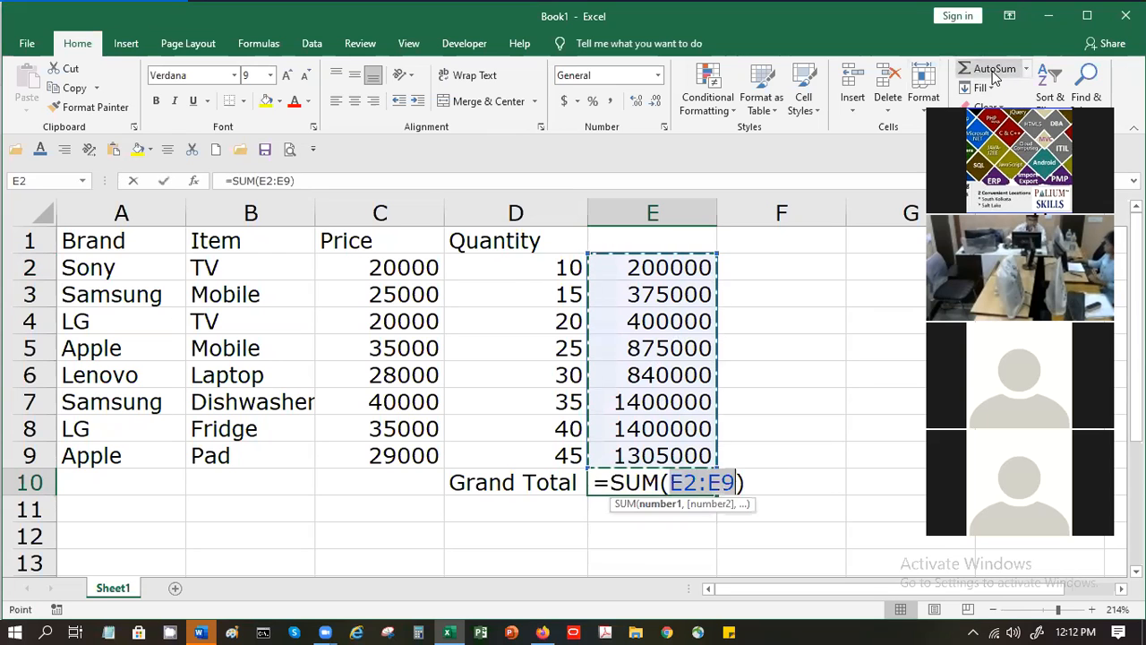
pyautogui.press('Return')
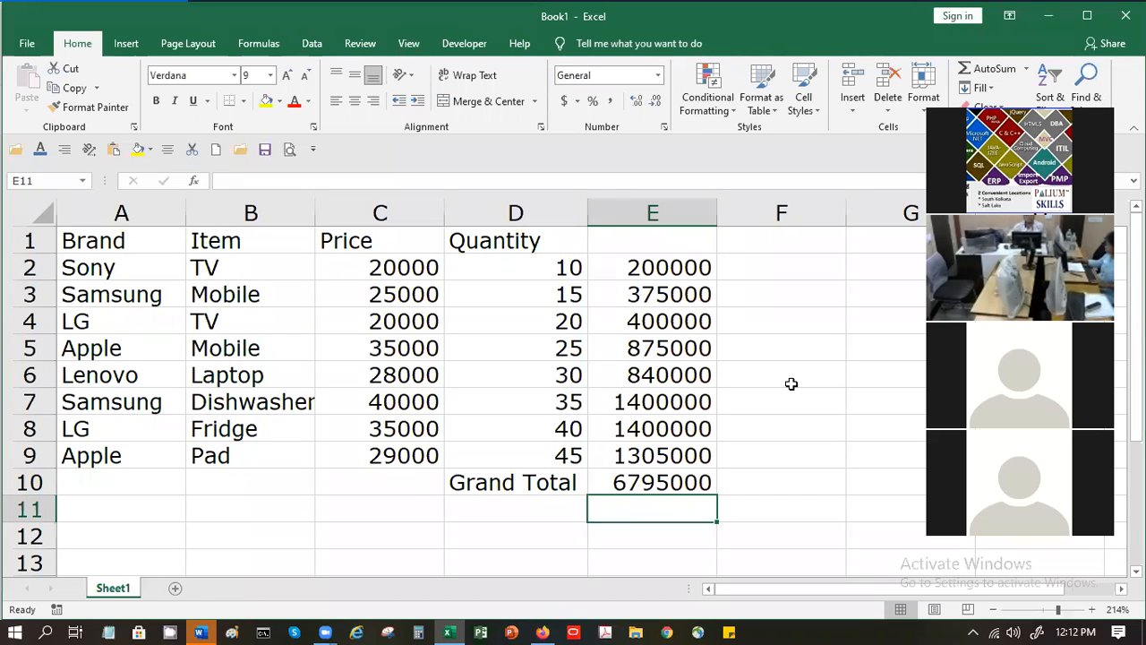
pyautogui.click(756, 480)
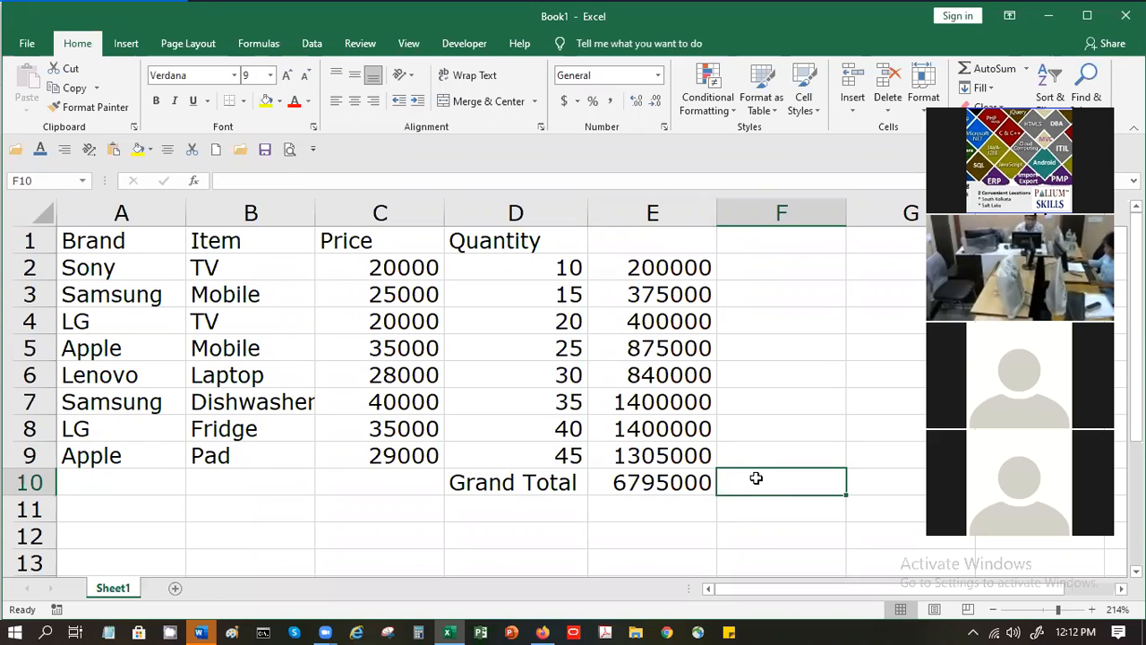
pyautogui.click(683, 481)
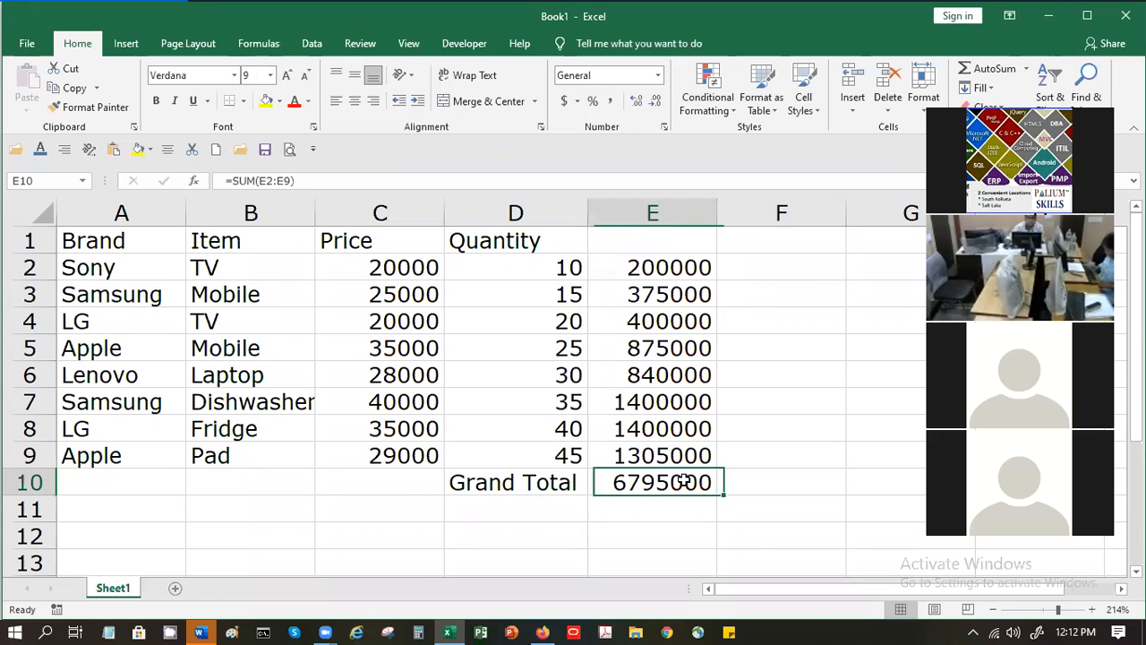
# - Calculate the grand total directly in cell F10 with SUMPRODUCT of the prices C2:C9 and quantities D2:D9
pyautogui.click(746, 478)
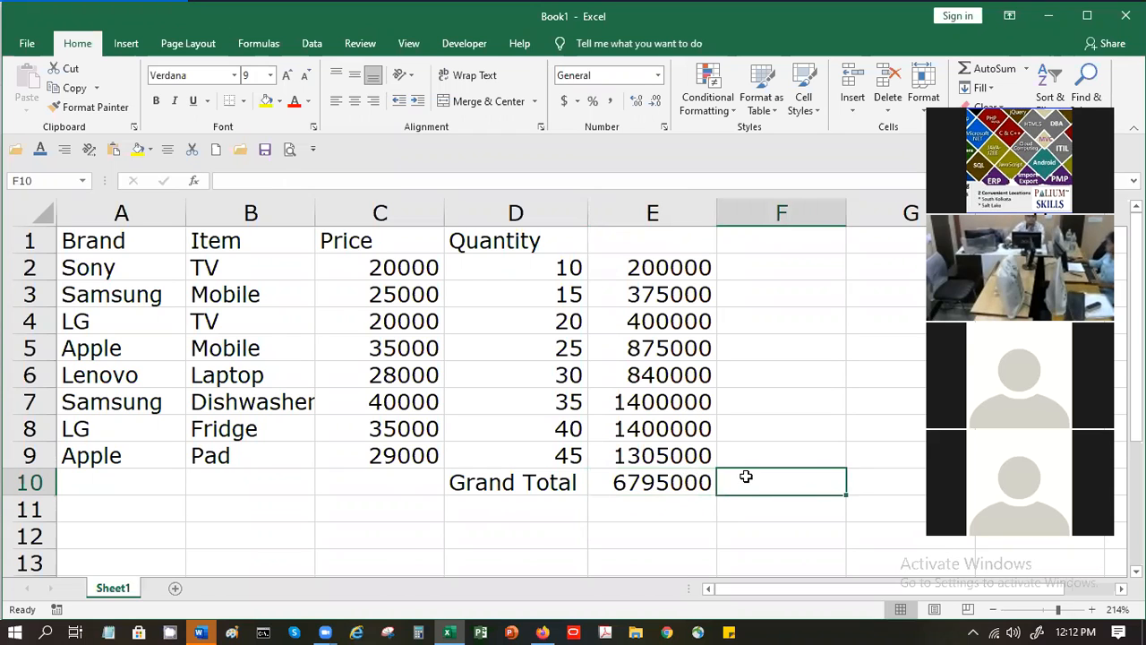
pyautogui.write('=sum')
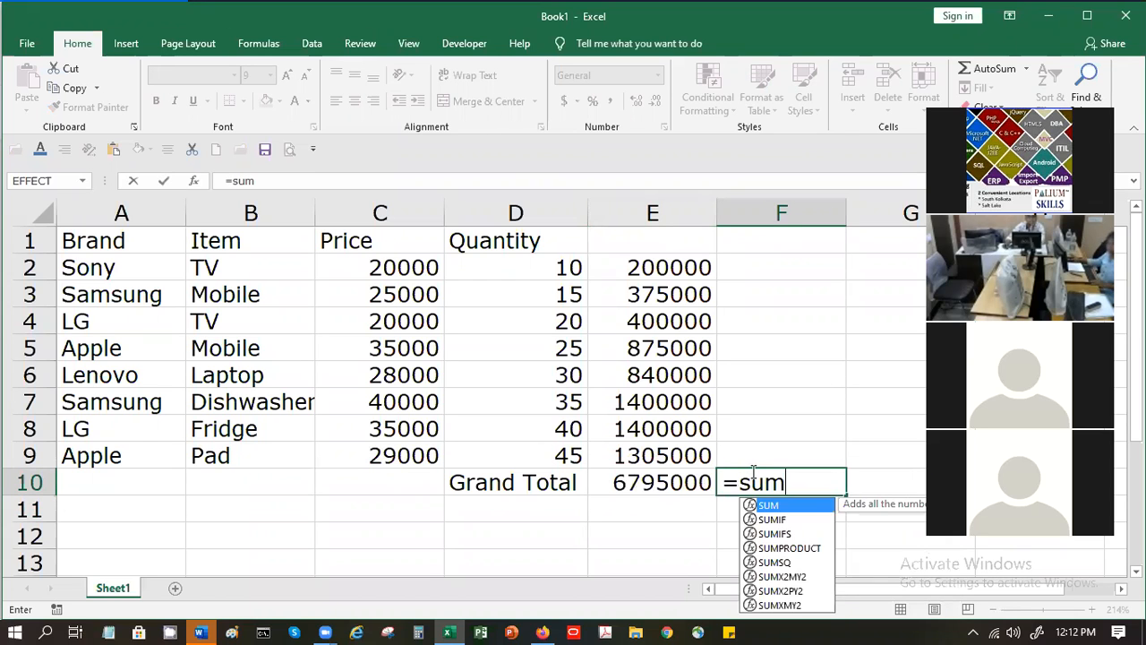
pyautogui.write('pro')
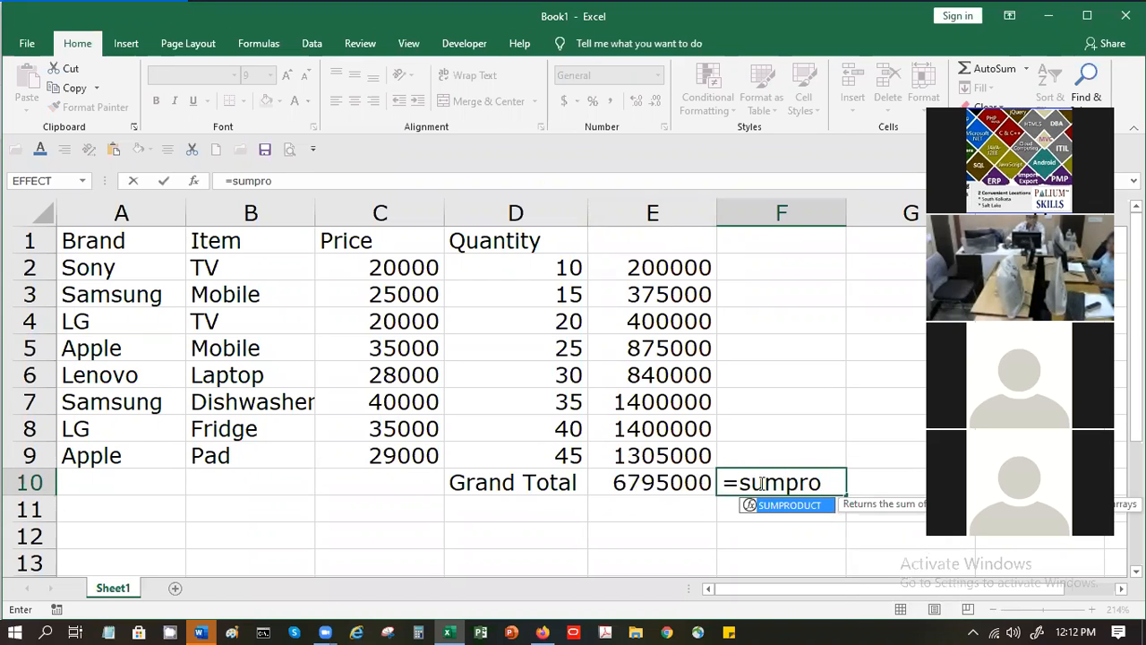
pyautogui.doubleClick(777, 502)
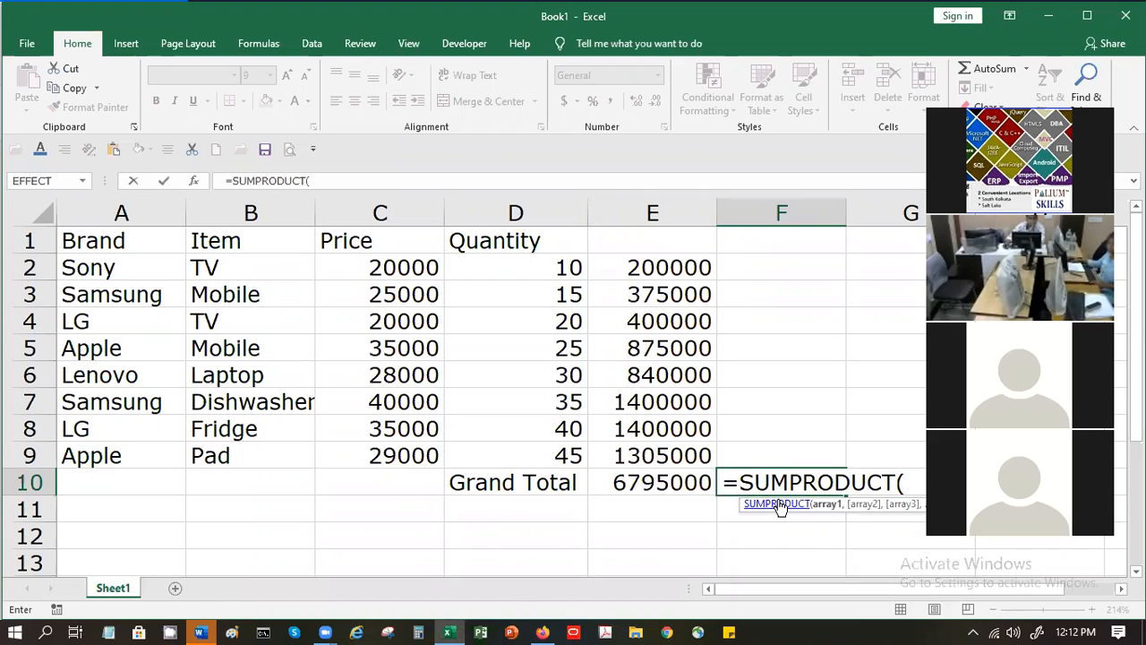
pyautogui.moveTo(399, 266); pyautogui.dragTo(387, 453)
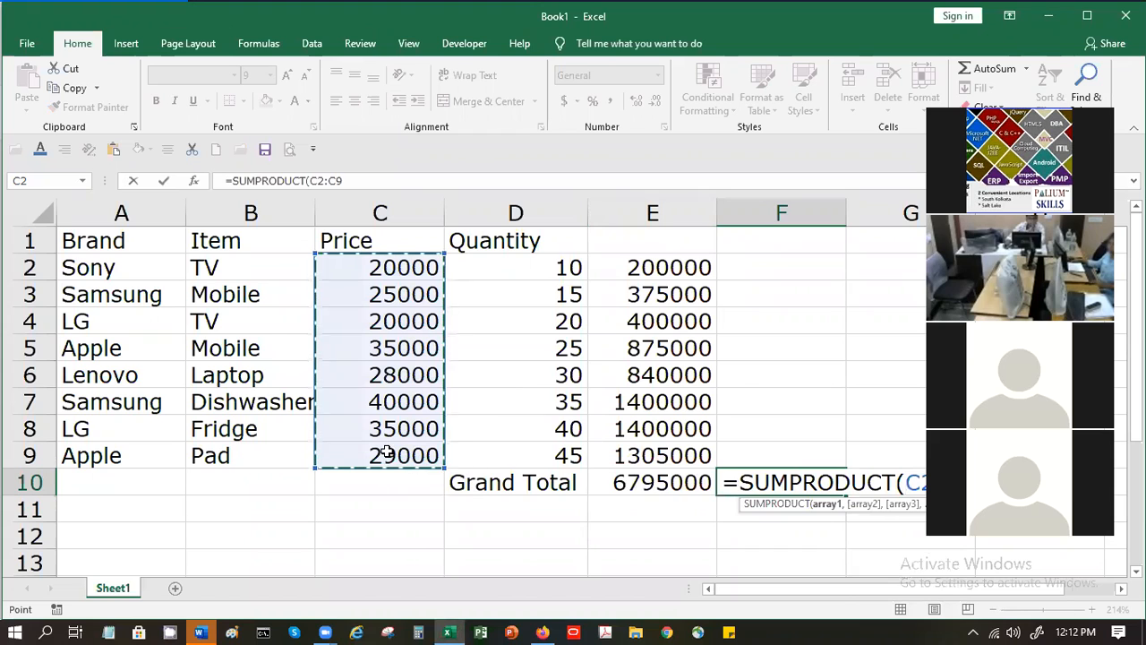
pyautogui.write(',')
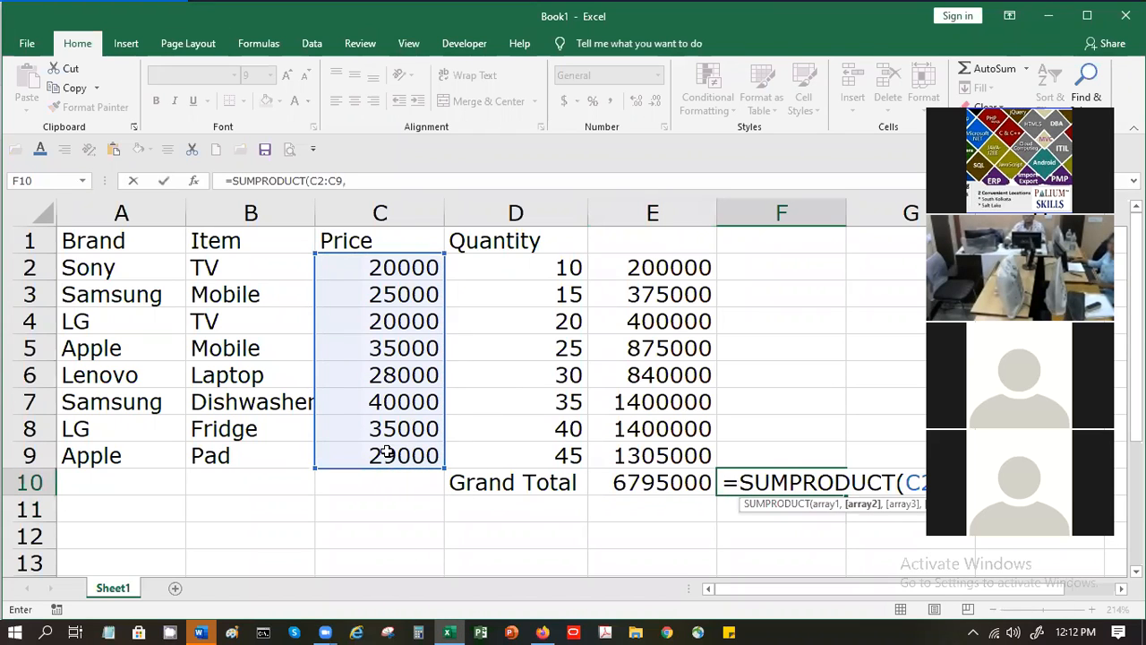
pyautogui.click(544, 260)
pyautogui.moveTo(544, 259); pyautogui.dragTo(548, 456)
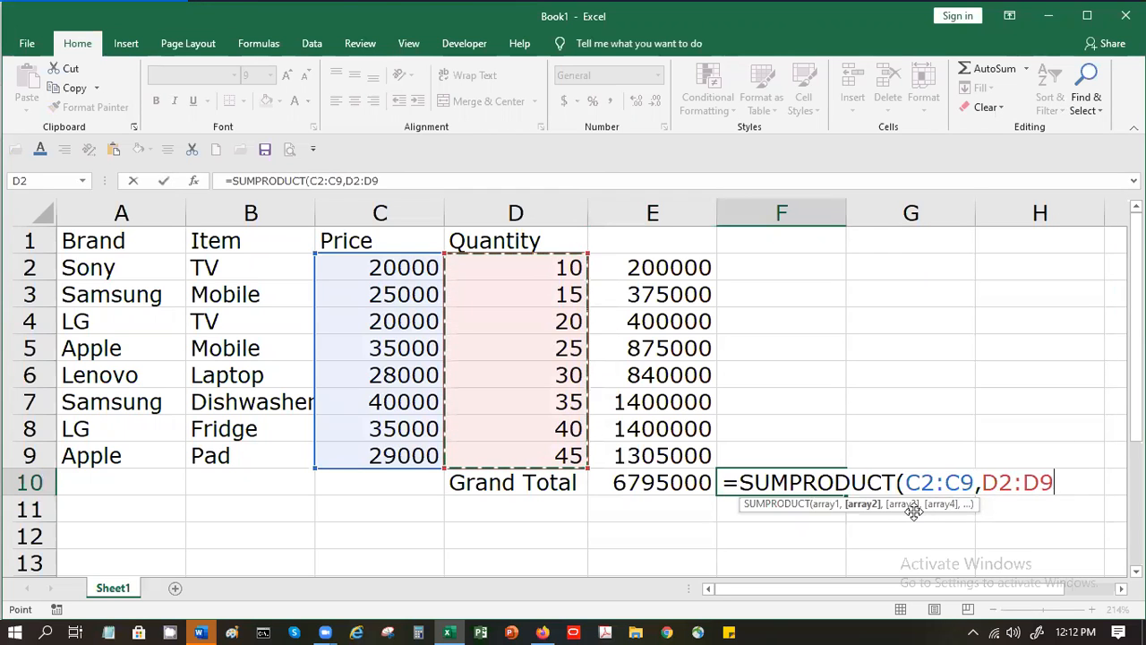
pyautogui.press('Return')
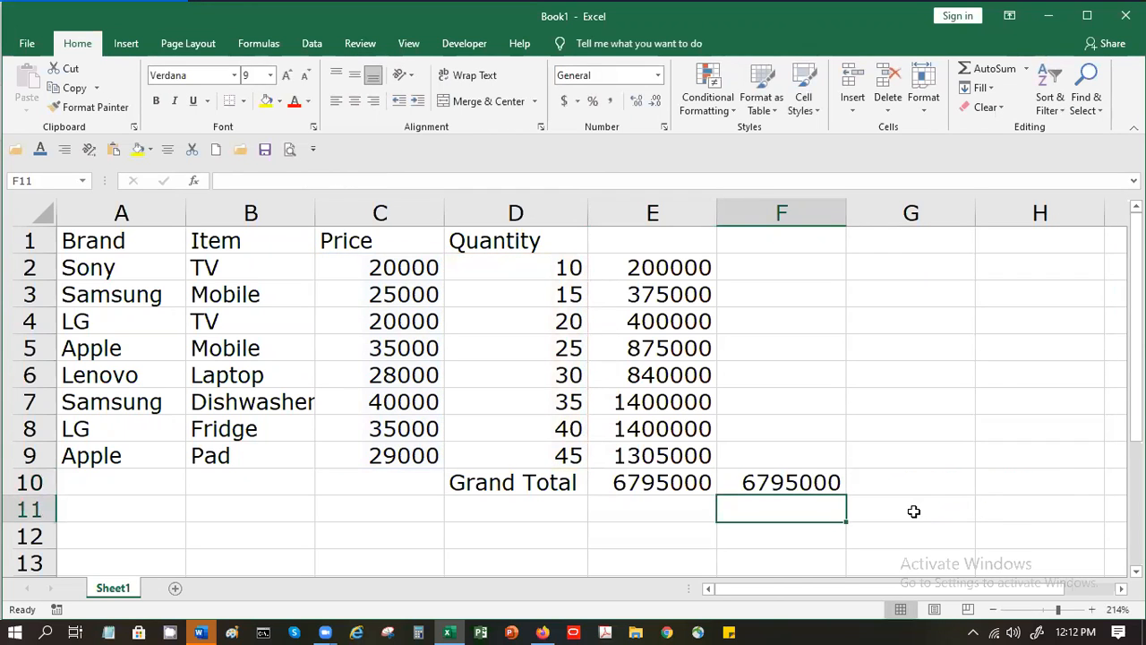
# - Review the SUMPRODUCT formula in cell F10 and the Price and Quantity ranges it references
pyautogui.click(776, 483)
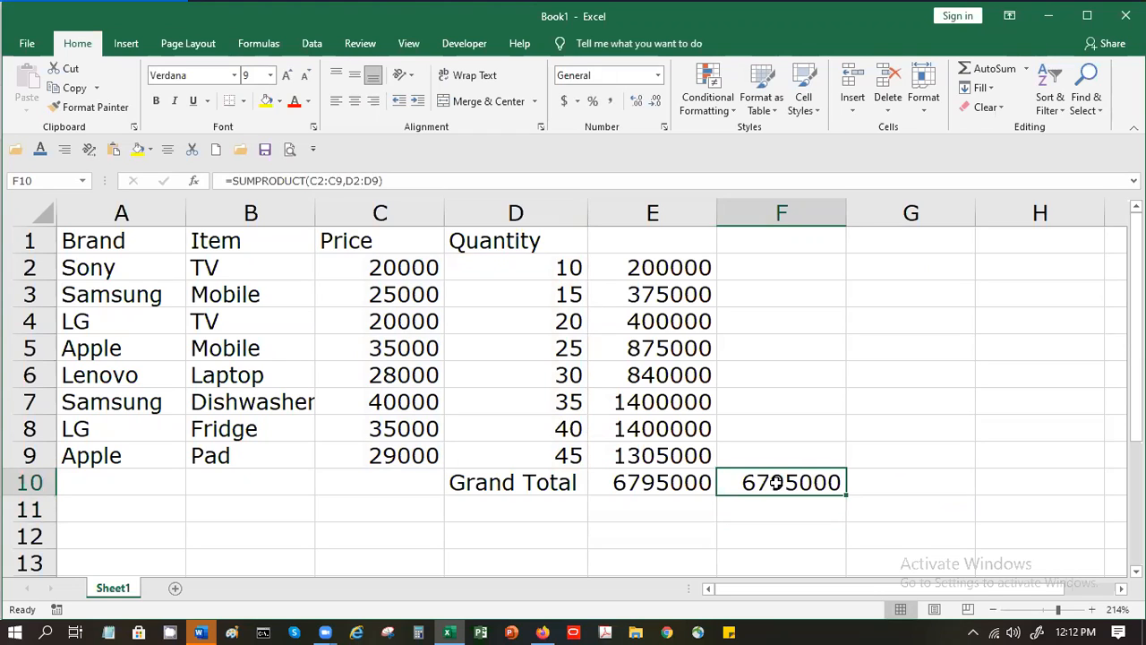
pyautogui.click(1001, 505)
pyautogui.doubleClick(803, 476)
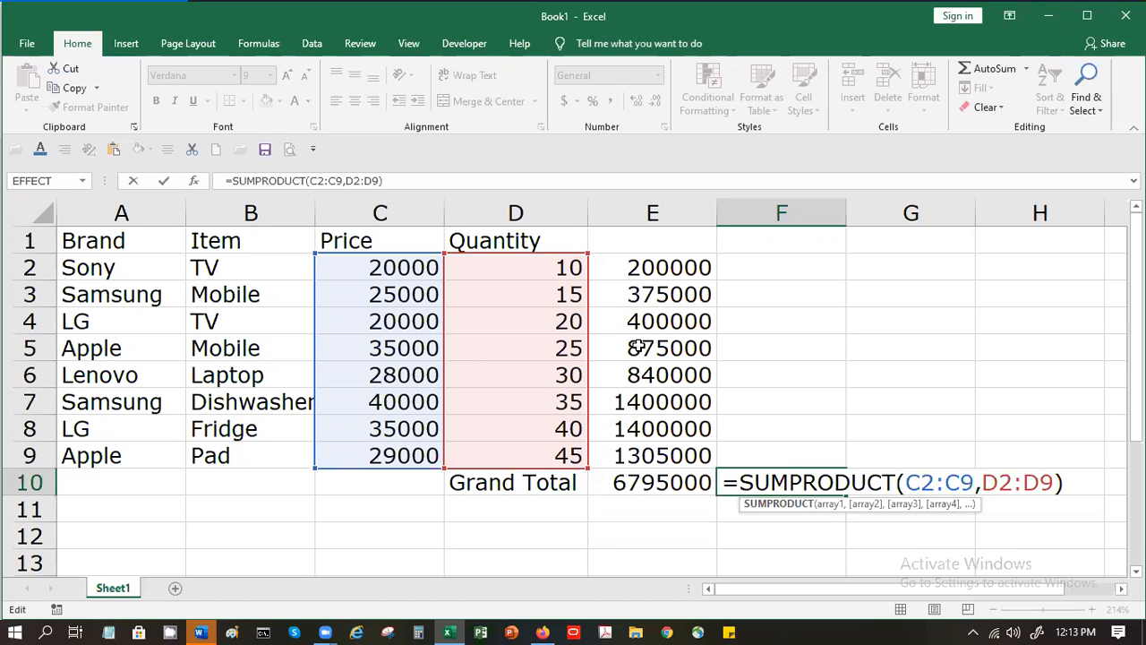
pyautogui.press('Return')
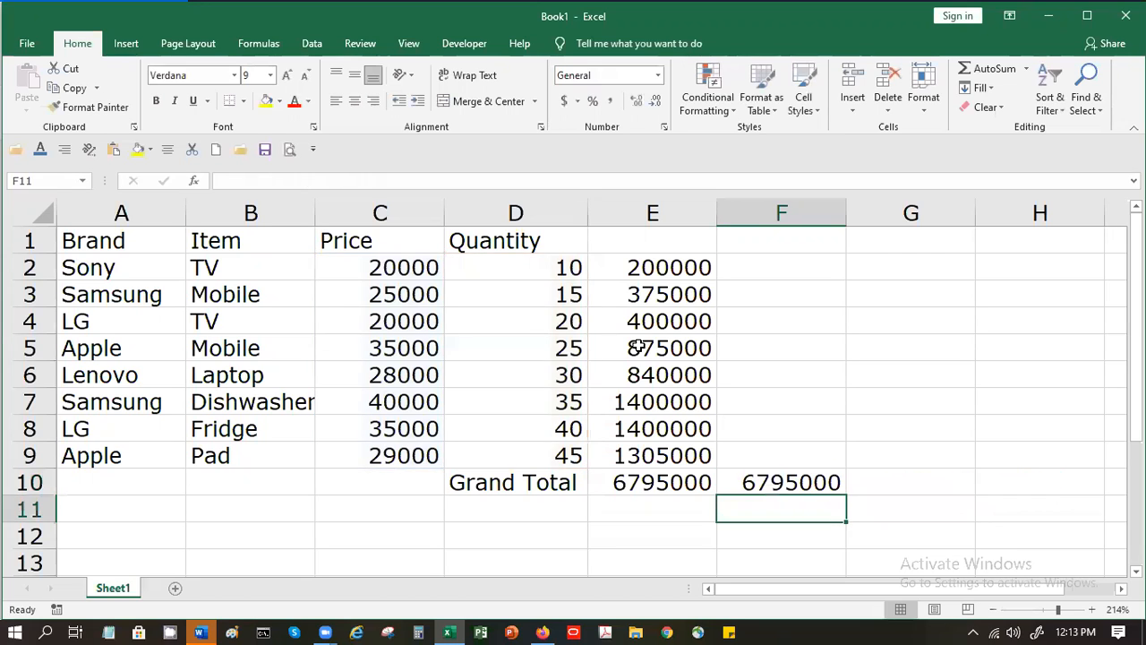
pyautogui.press('Left')
pyautogui.press('Left')
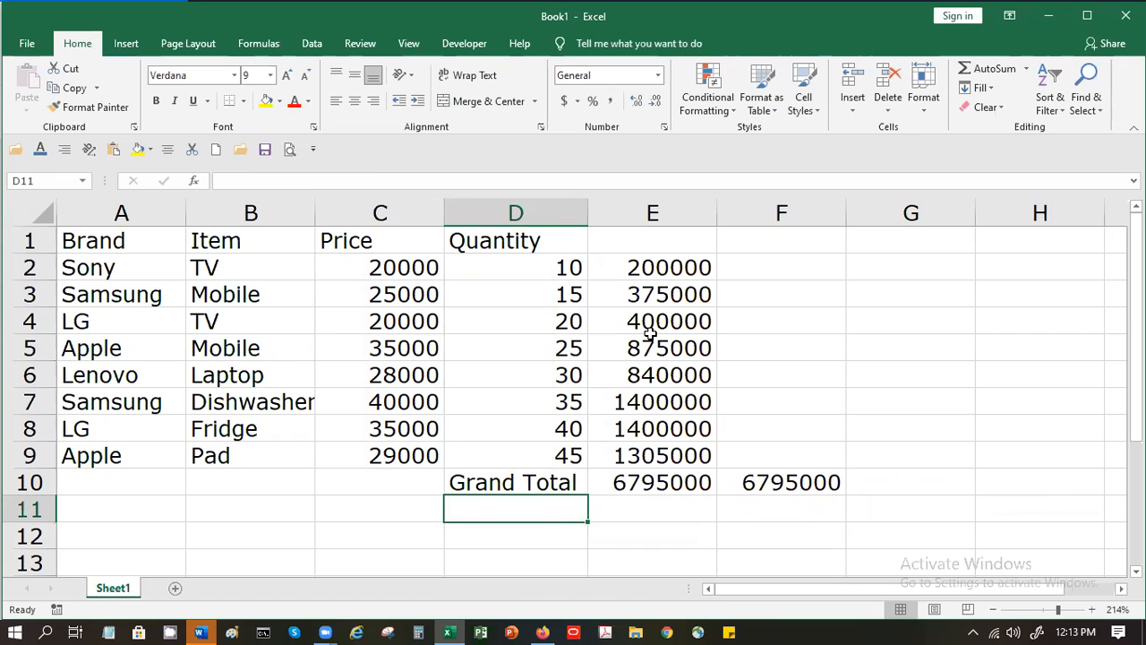
pyautogui.press('Right')
pyautogui.click(652, 339)
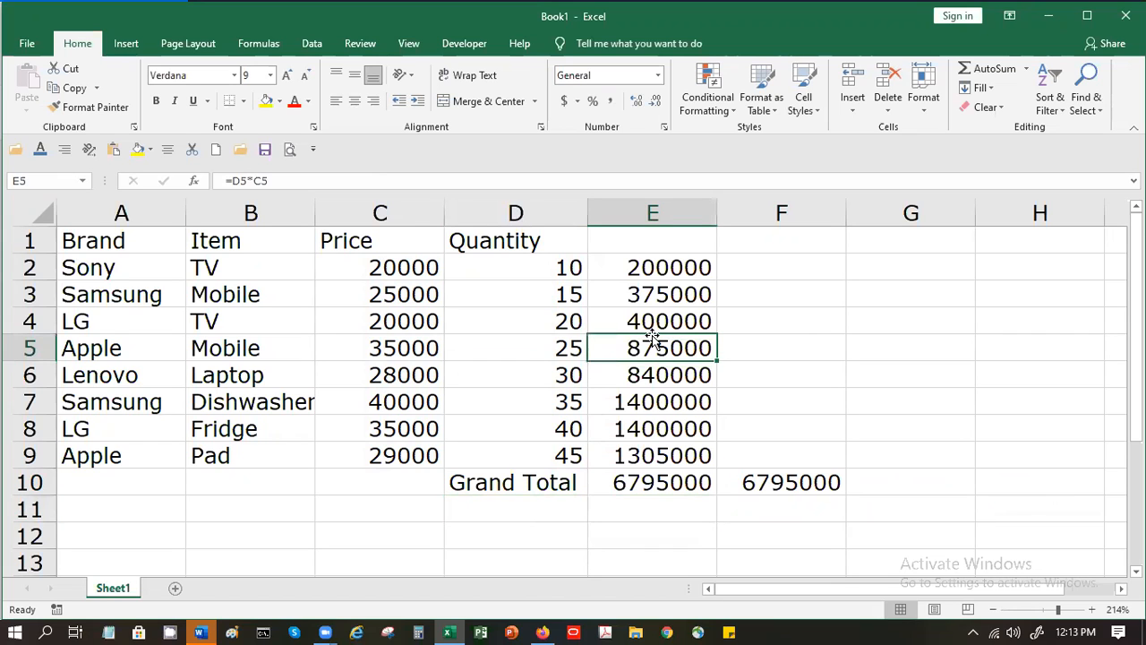
pyautogui.press('Down')
pyautogui.press('Down')
pyautogui.press('Down')
pyautogui.press('Down')
pyautogui.press('Down')
pyautogui.press('Down')
pyautogui.press('Up')
pyautogui.click(644, 343)
pyautogui.write('=')
pyautogui.press('Escape')
pyautogui.press('Down')
pyautogui.press('Down')
pyautogui.press('Down')
pyautogui.press('Down')
pyautogui.press('Down')
pyautogui.press('Down')
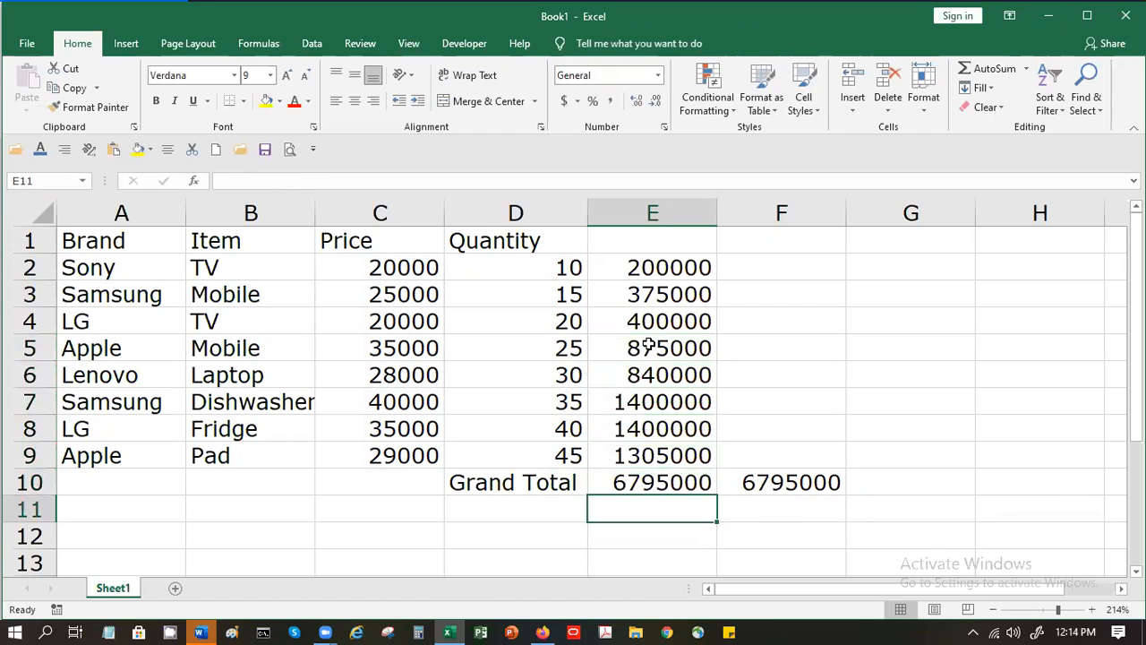
pyautogui.write('=c')
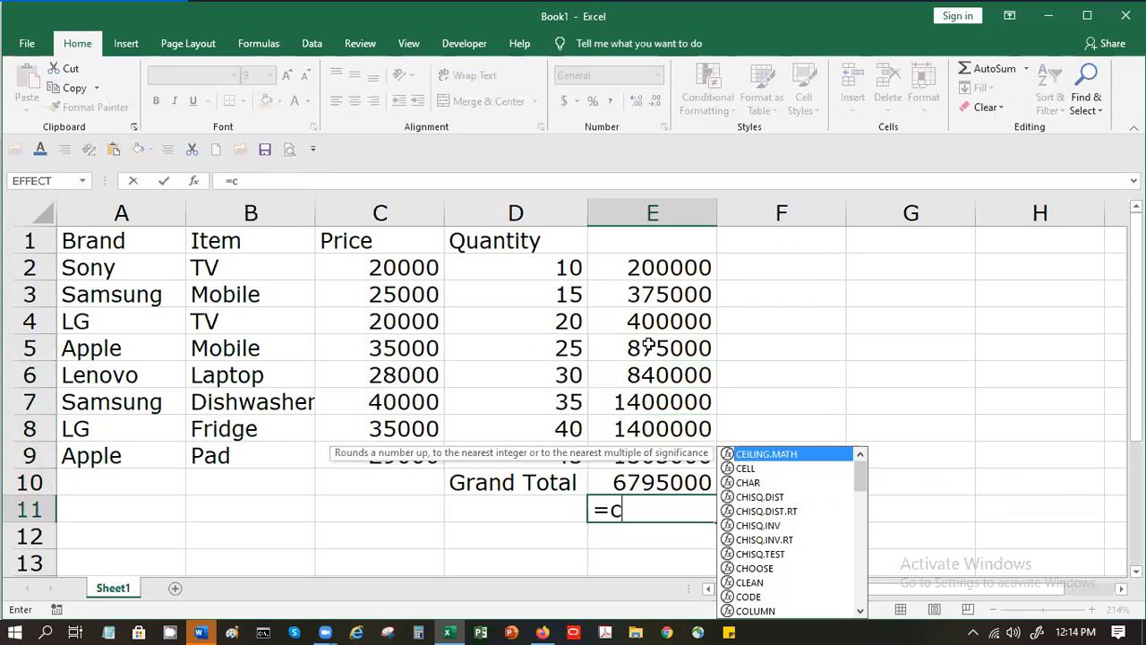
pyautogui.press('Escape')
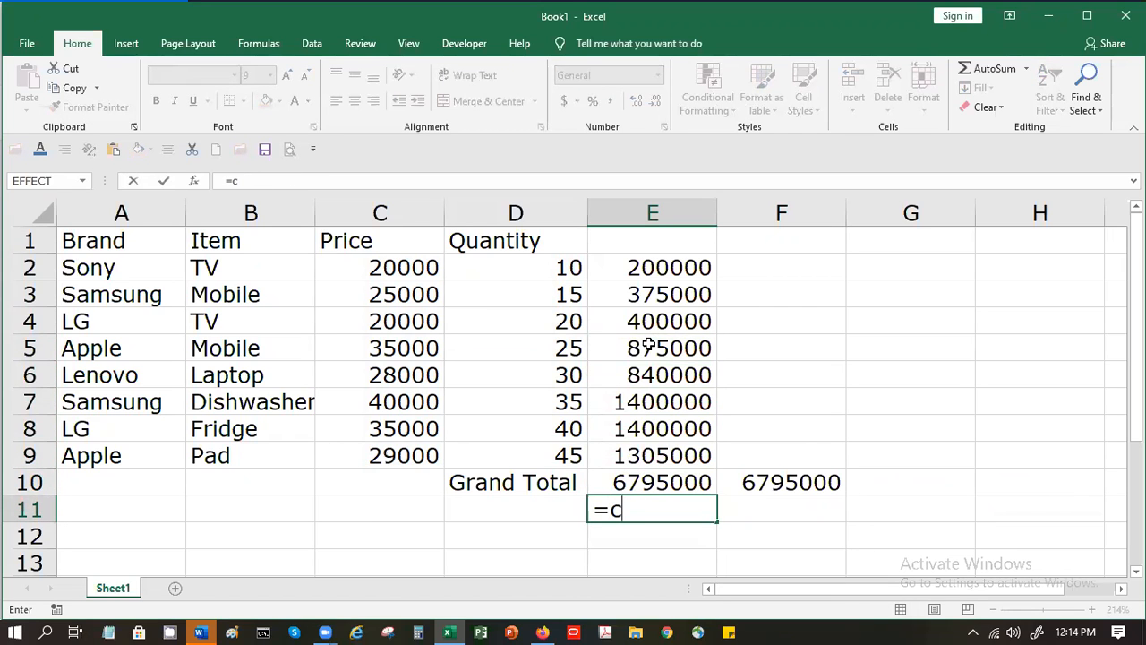
pyautogui.press('Escape')
# - Count the numeric product amounts in E2:E9 with a COUNT formula in cell F11
pyautogui.press('Right')
pyautogui.write('=count')
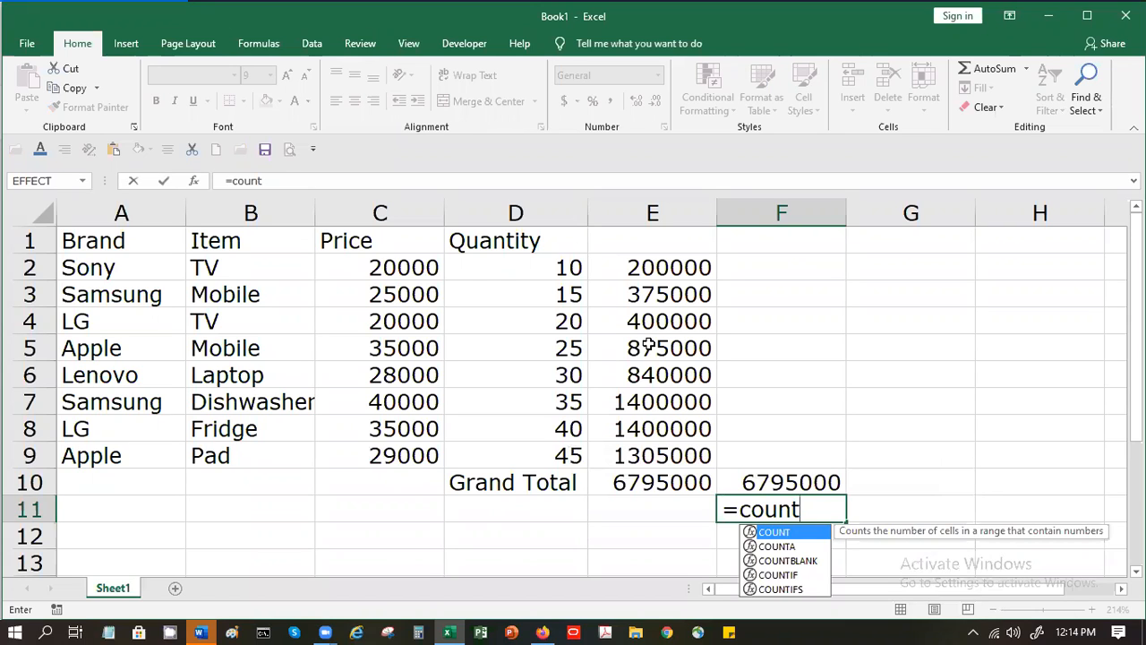
pyautogui.write('(')
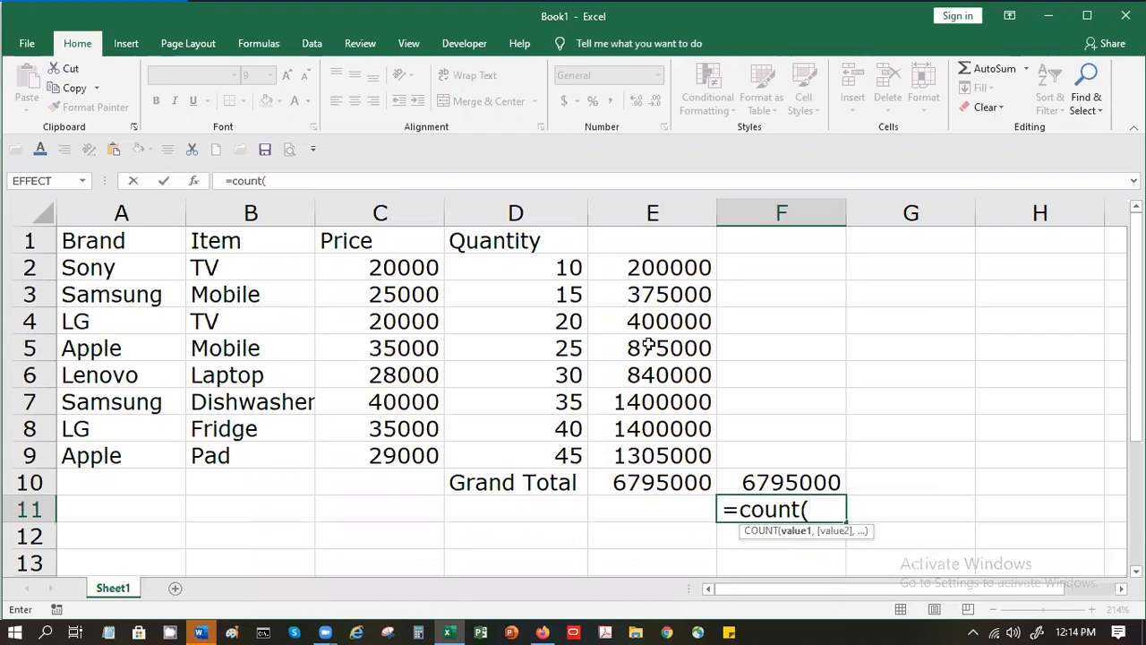
pyautogui.click(638, 260)
pyautogui.moveTo(637, 260); pyautogui.dragTo(637, 451)
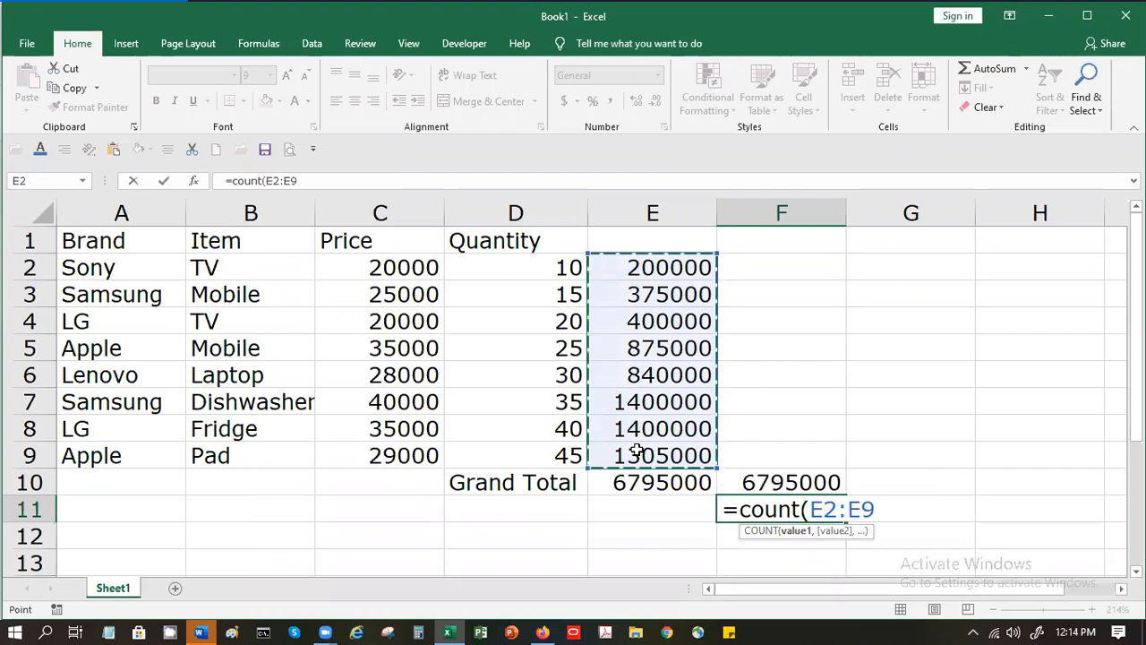
pyautogui.press('Return')
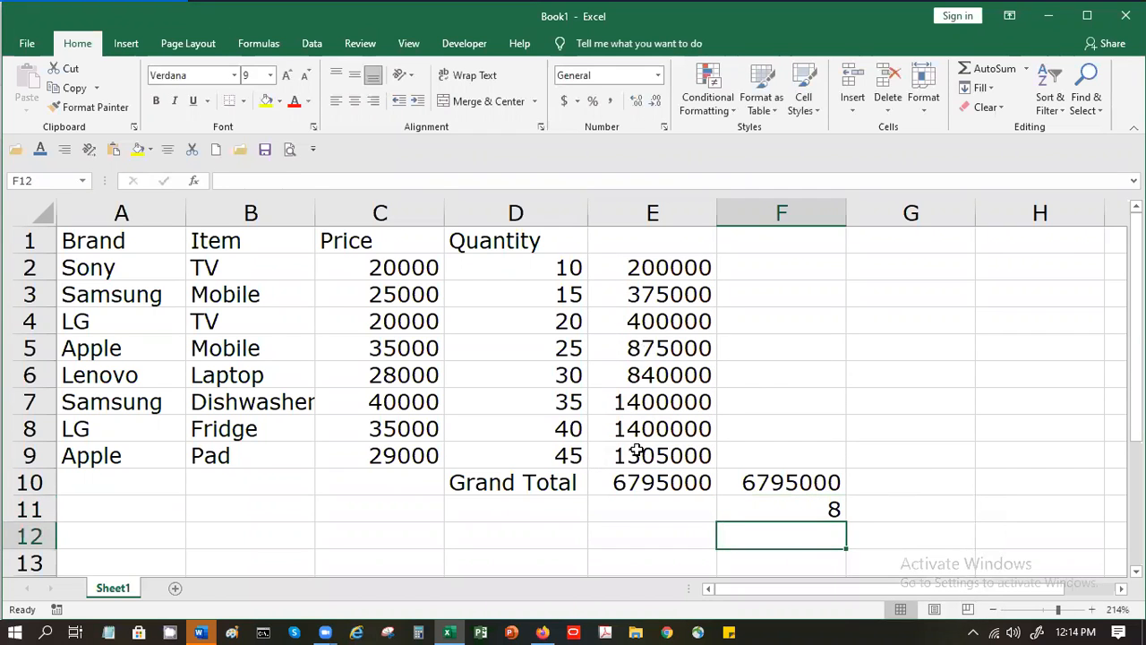
pyautogui.press('Up')
pyautogui.press('Right')
pyautogui.press('Left')
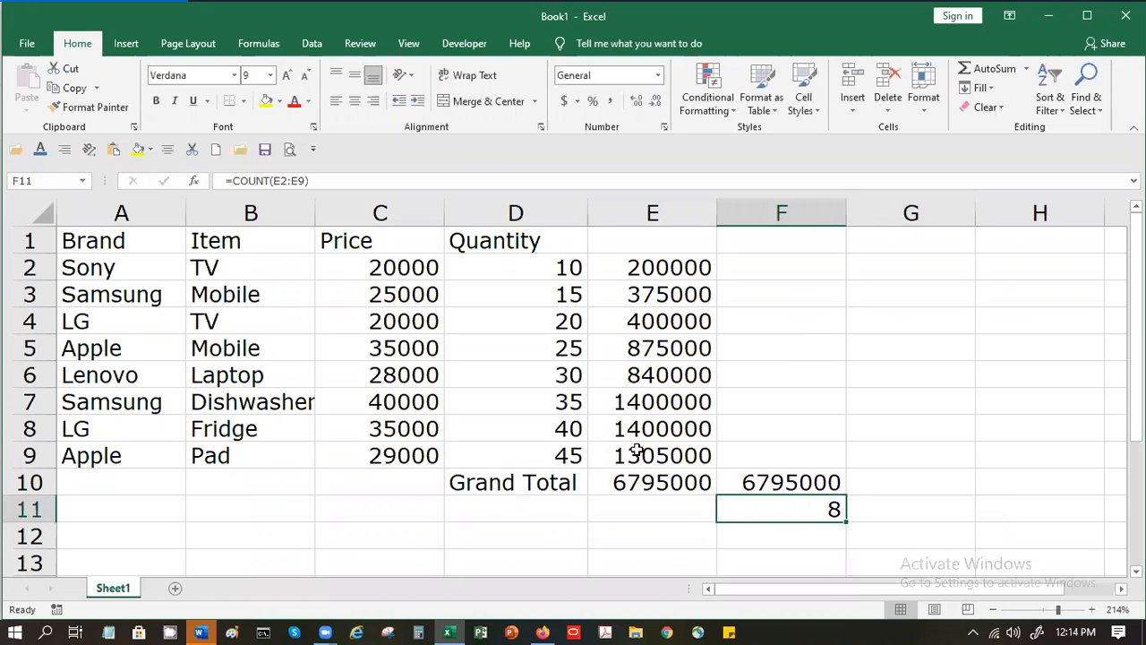
# - Start a COUNTIF formula in cell F12 with the prices C2:C9 as its range
pyautogui.press('Down')
pyautogui.write('=vp(')
pyautogui.press('BackSpace')
pyautogui.press('BackSpace')
pyautogui.press('BackSpace')
pyautogui.write('c')
pyautogui.press('BackSpace')
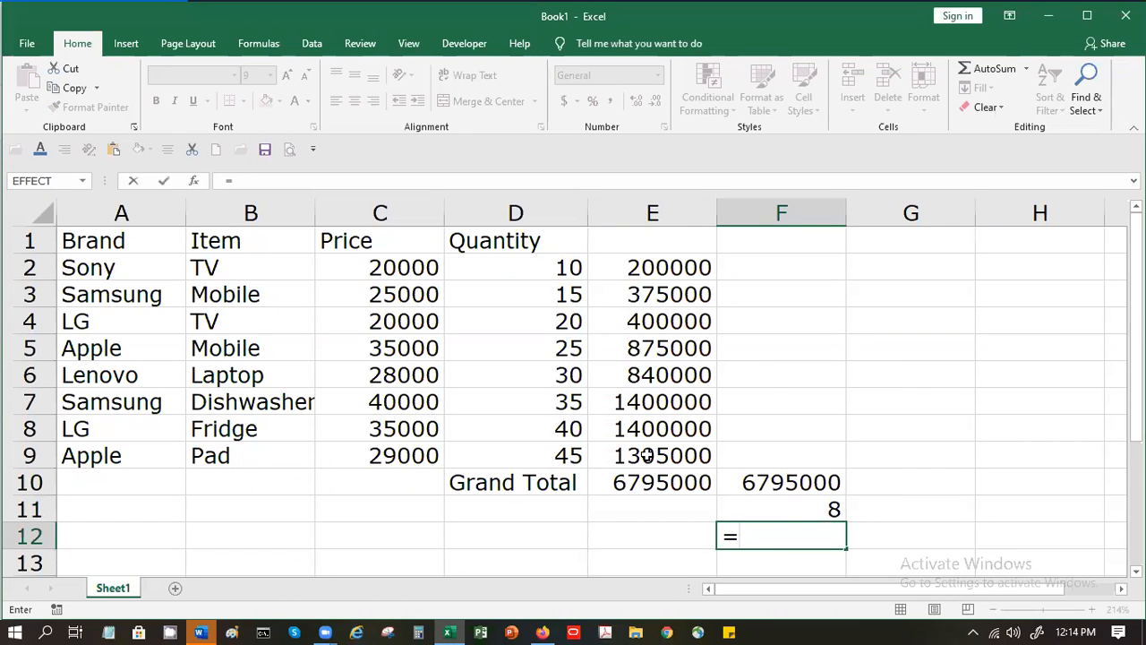
pyautogui.write('su')
pyautogui.press('BackSpace')
pyautogui.press('BackSpace')
pyautogui.write('coun')
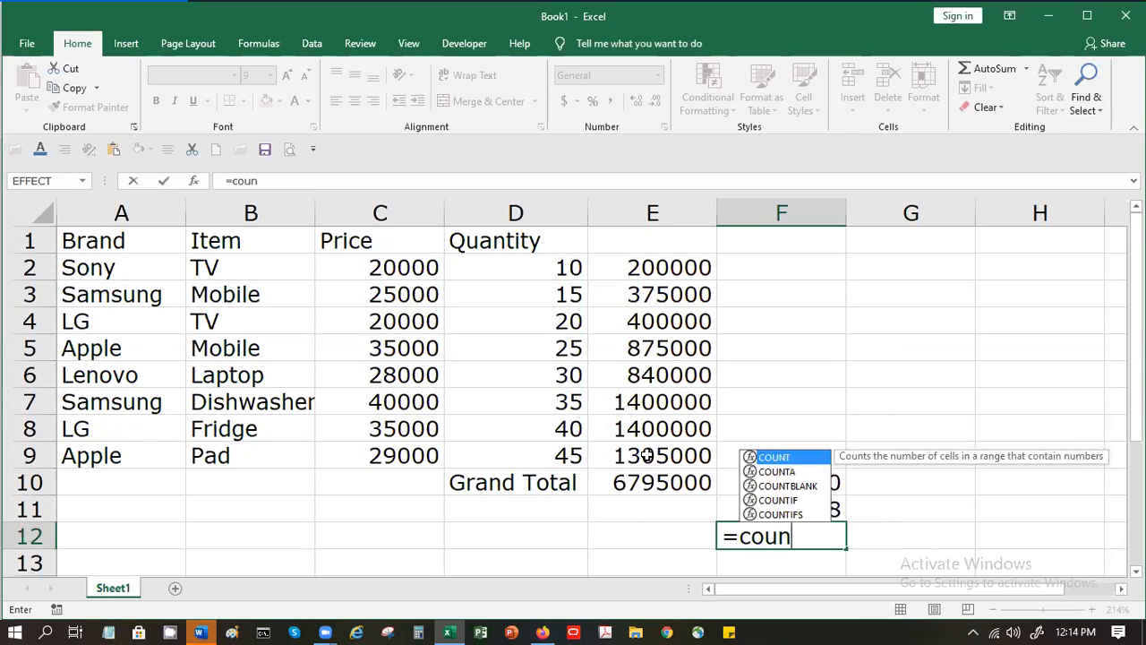
pyautogui.click(772, 500)
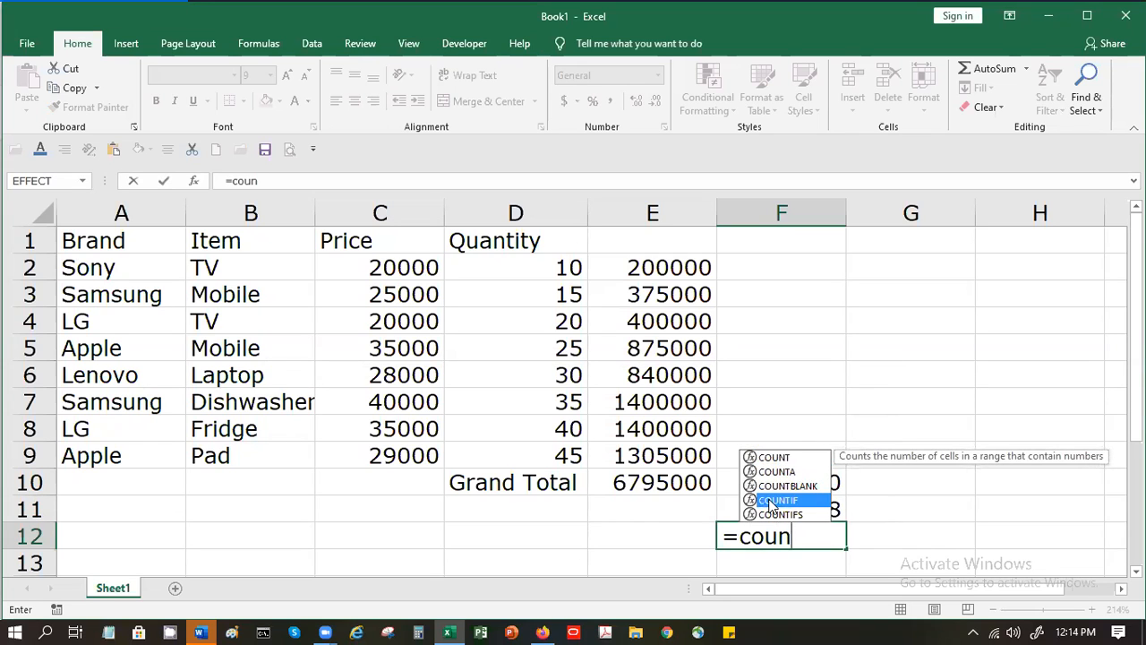
pyautogui.doubleClick(772, 500)
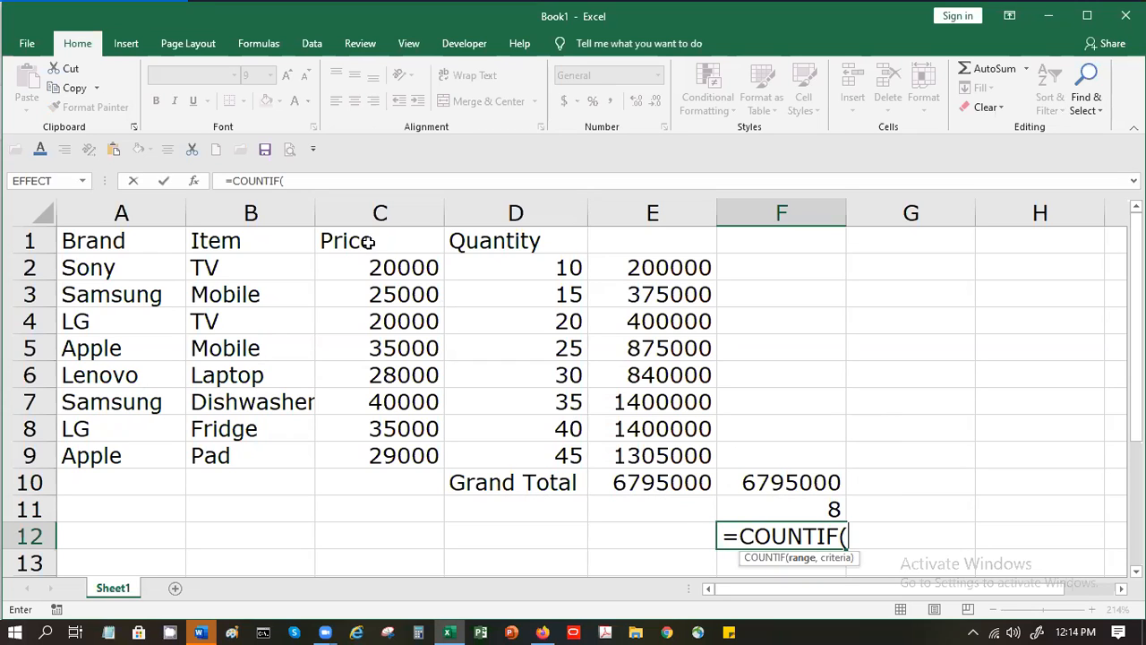
pyautogui.moveTo(373, 266); pyautogui.dragTo(378, 450)
pyautogui.write(',')
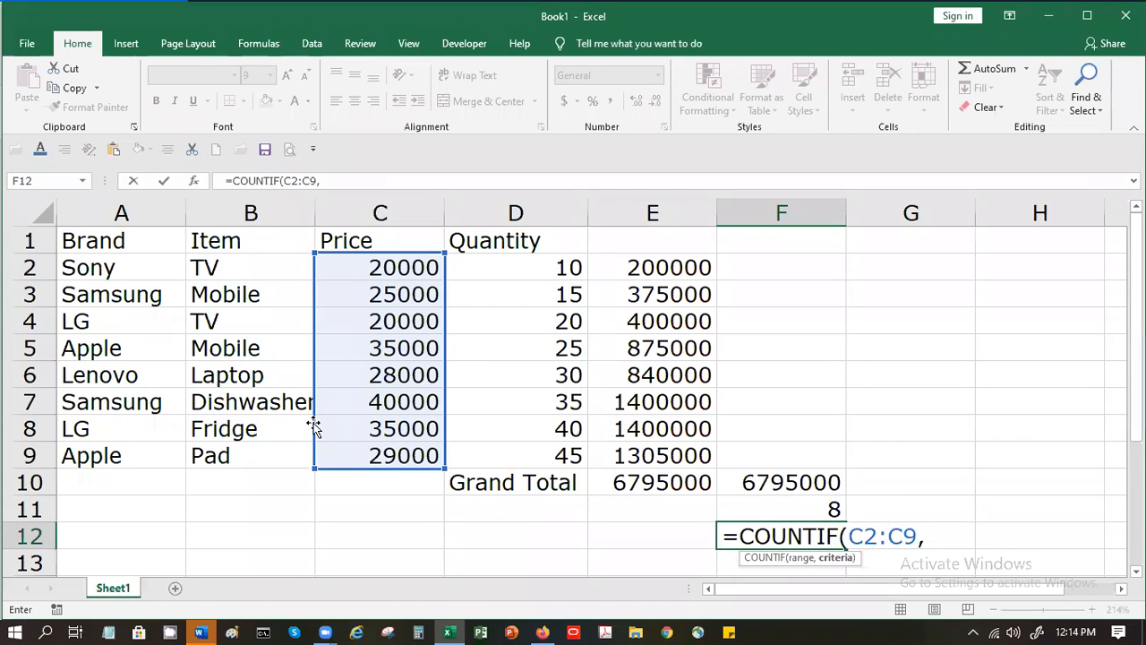
# - Set the COUNTIF criteria in cell F12 to "Sony" through the function arguments and complete the formula
pyautogui.click(194, 182)
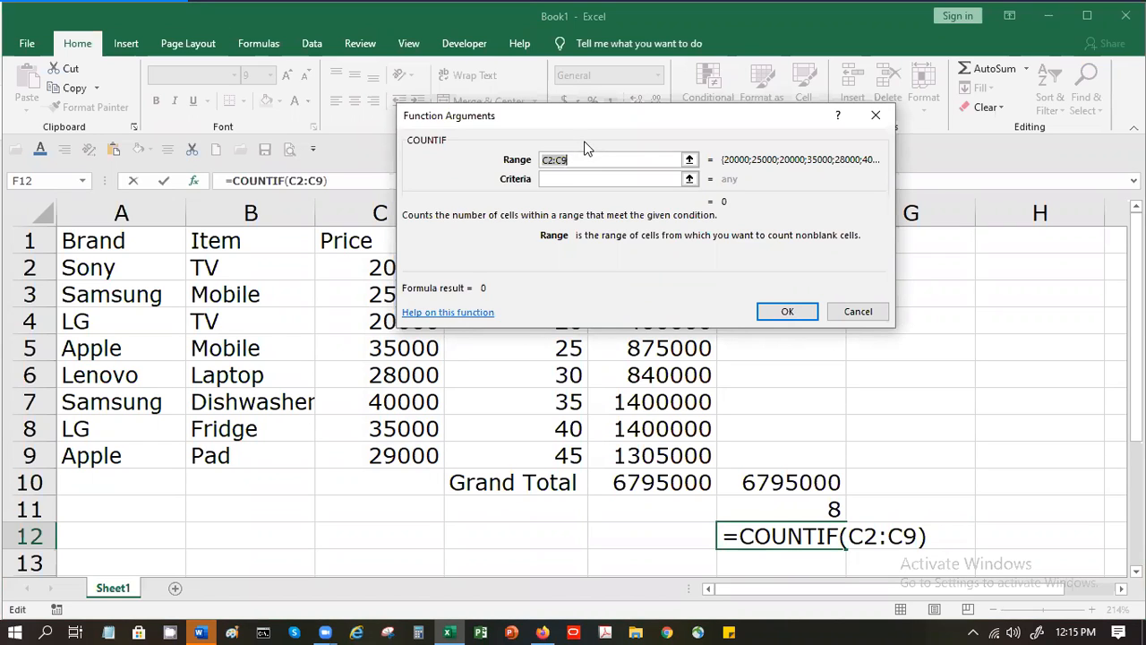
pyautogui.click(584, 178)
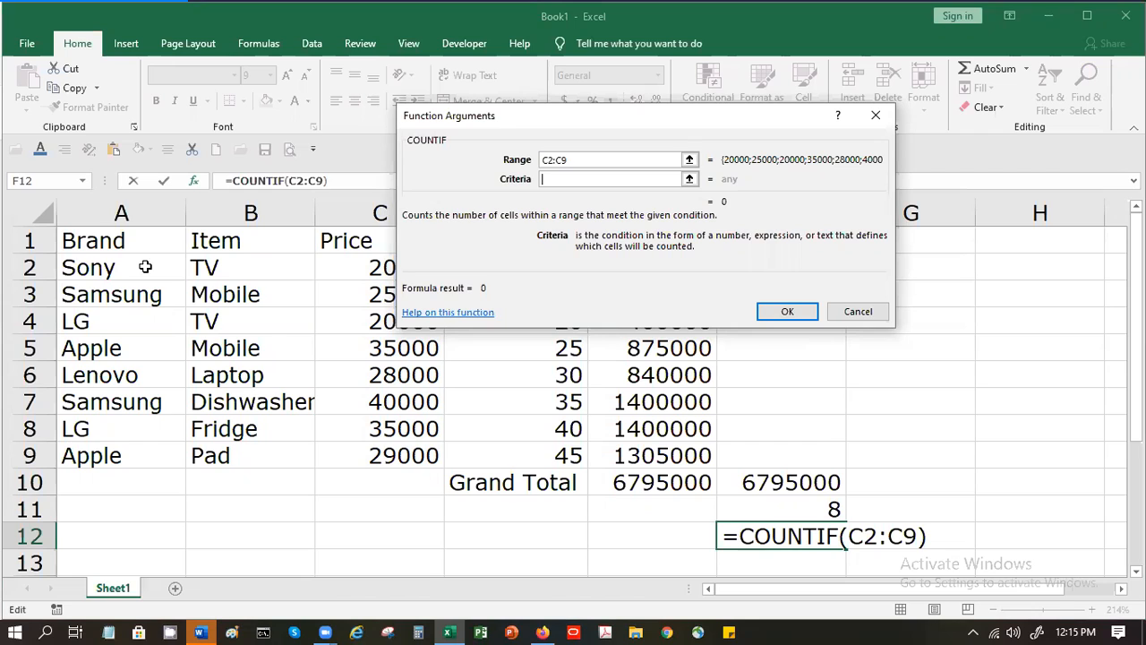
pyautogui.write('"Sony')
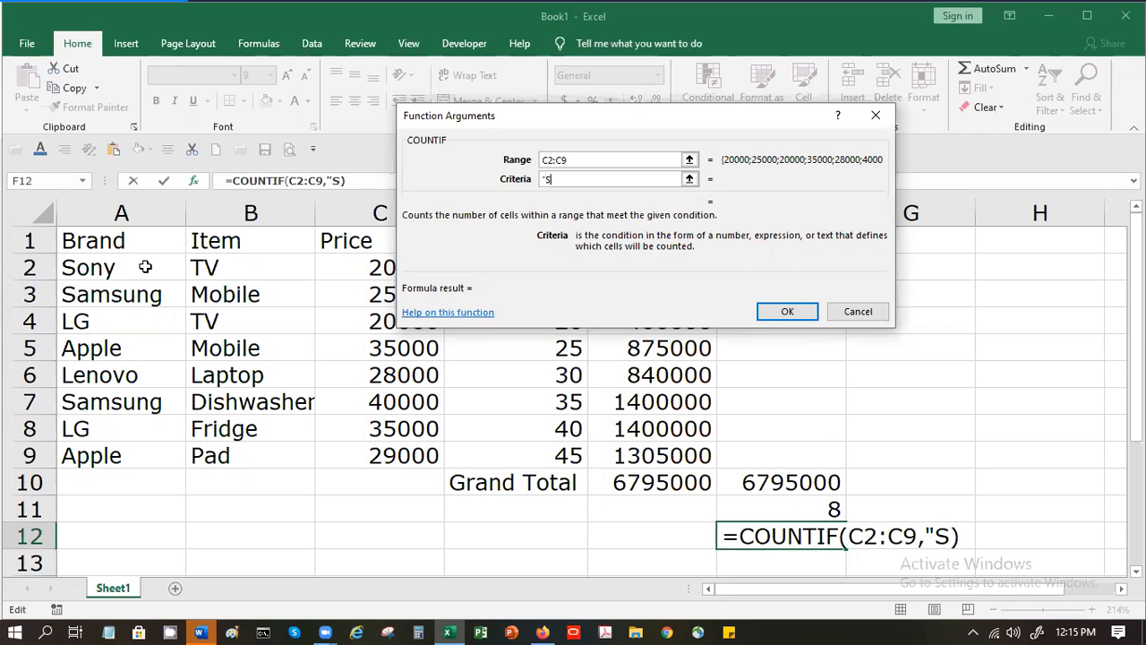
pyautogui.write('"')
pyautogui.press('Return')
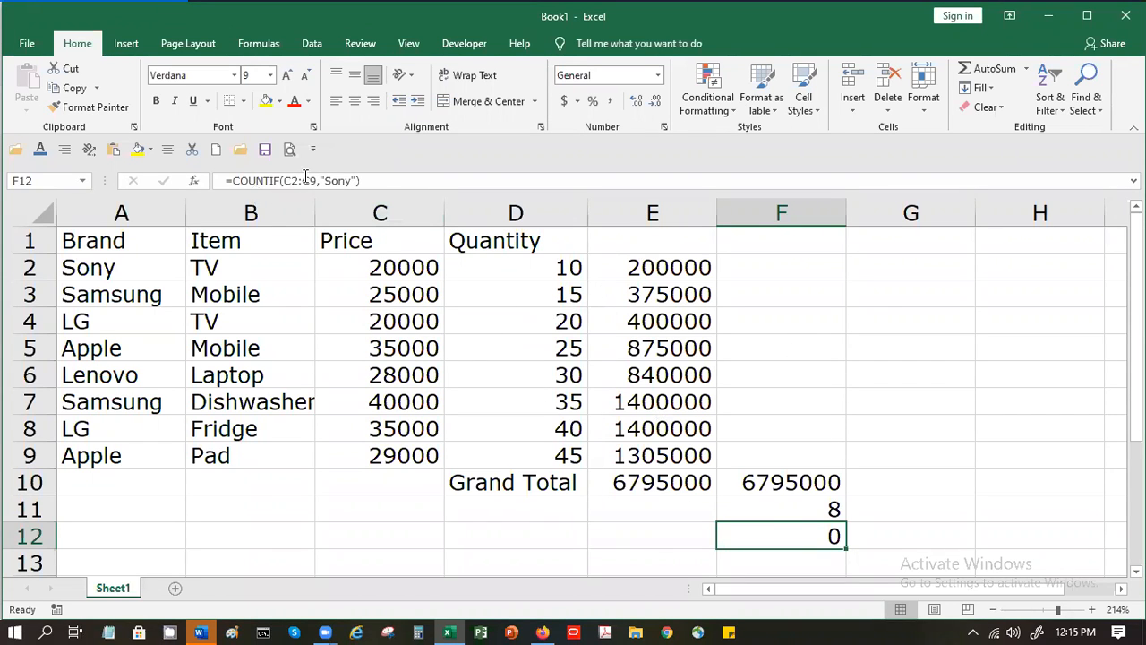
# - Try changing the COUNTIF range in cell F12 to the brand names A2:A9
pyautogui.click(193, 181)
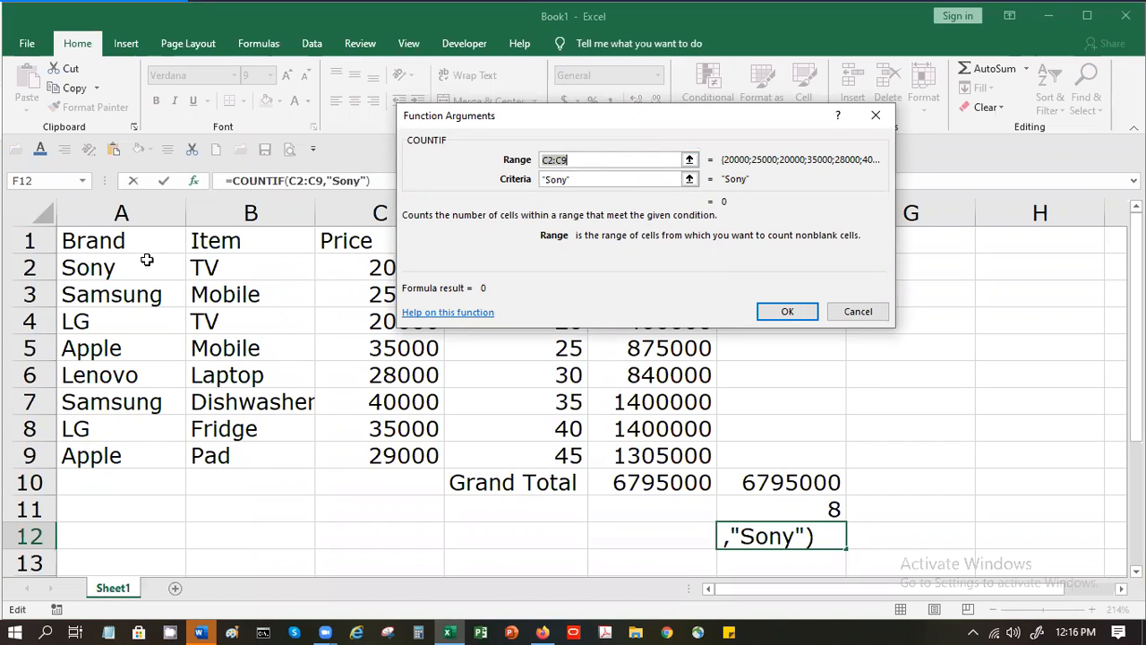
pyautogui.moveTo(144, 266); pyautogui.dragTo(141, 456)
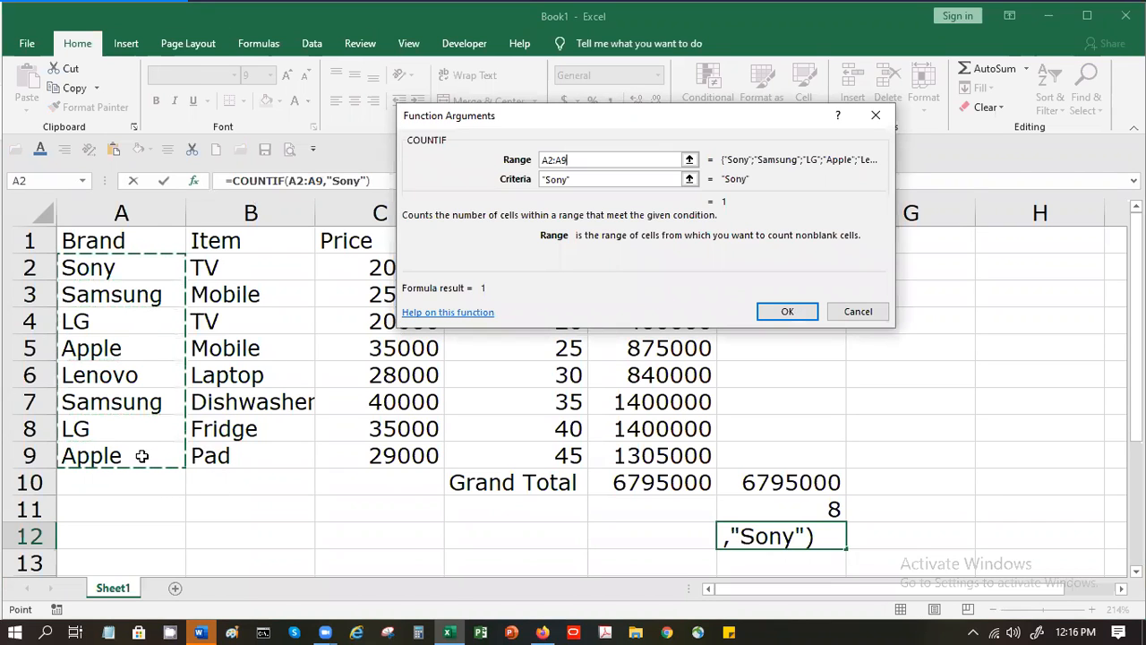
pyautogui.press('Return')
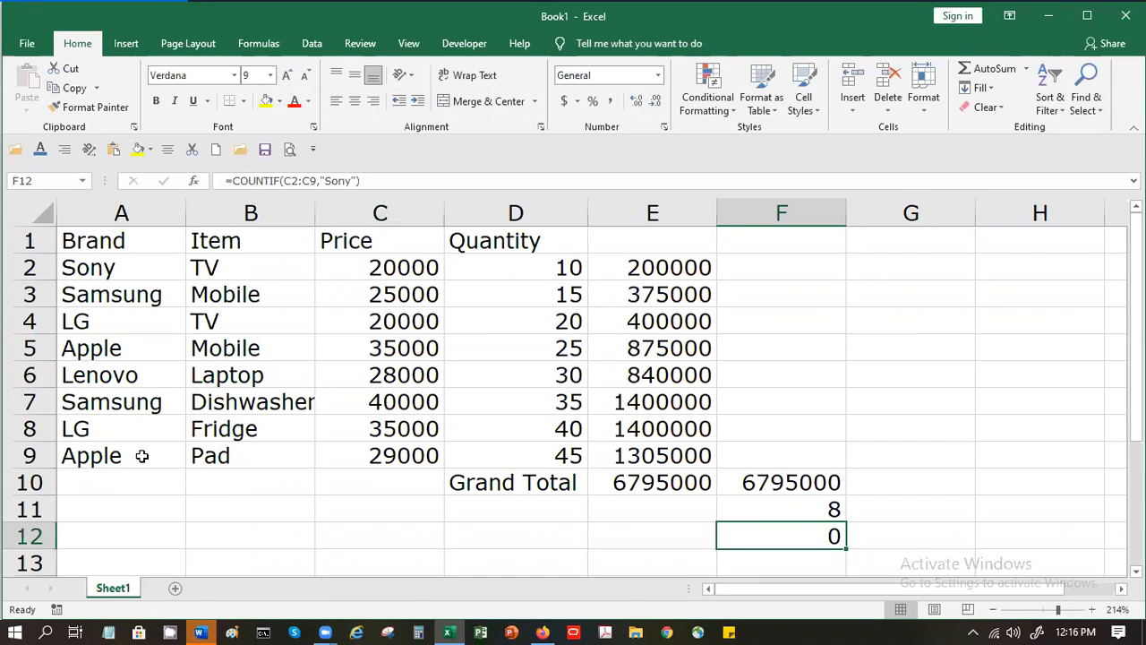
# - Replace the COUNTIF criteria in cell F12 with ">30000" to count the prices above 30000
pyautogui.click(333, 181)
pyautogui.moveTo(335, 181); pyautogui.dragTo(349, 182)
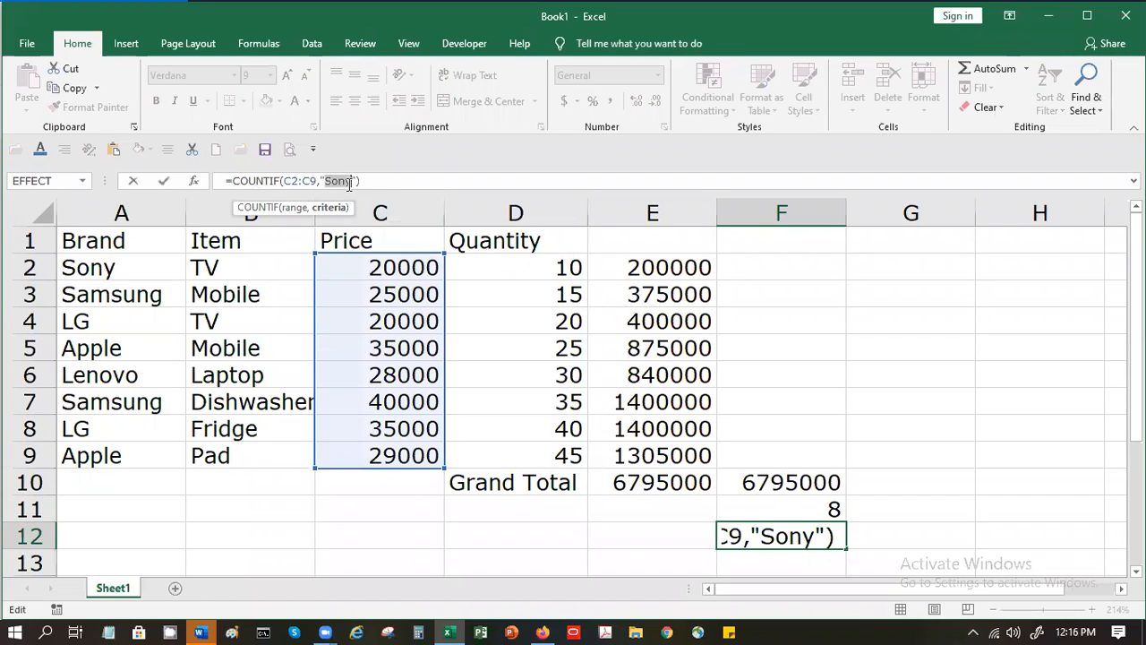
pyautogui.write('>')
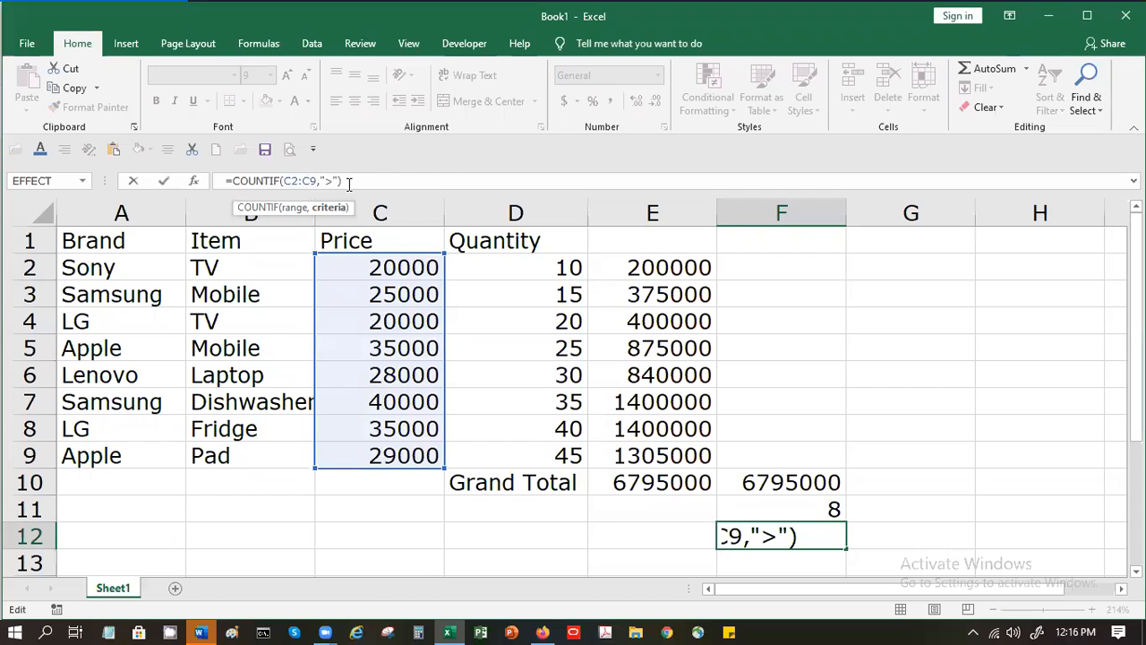
pyautogui.write('30000')
pyautogui.press('Return')
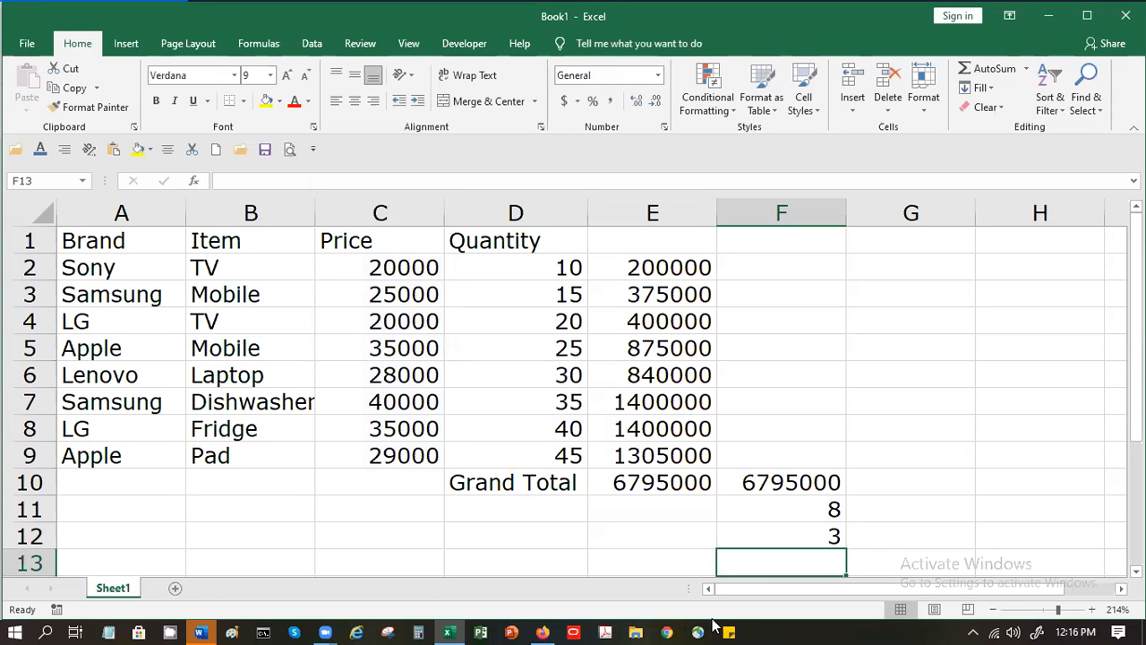
# - Check the prices in C8, C7 and C5 against the COUNTIF condition and review the function arguments of F12
pyautogui.click(776, 537)
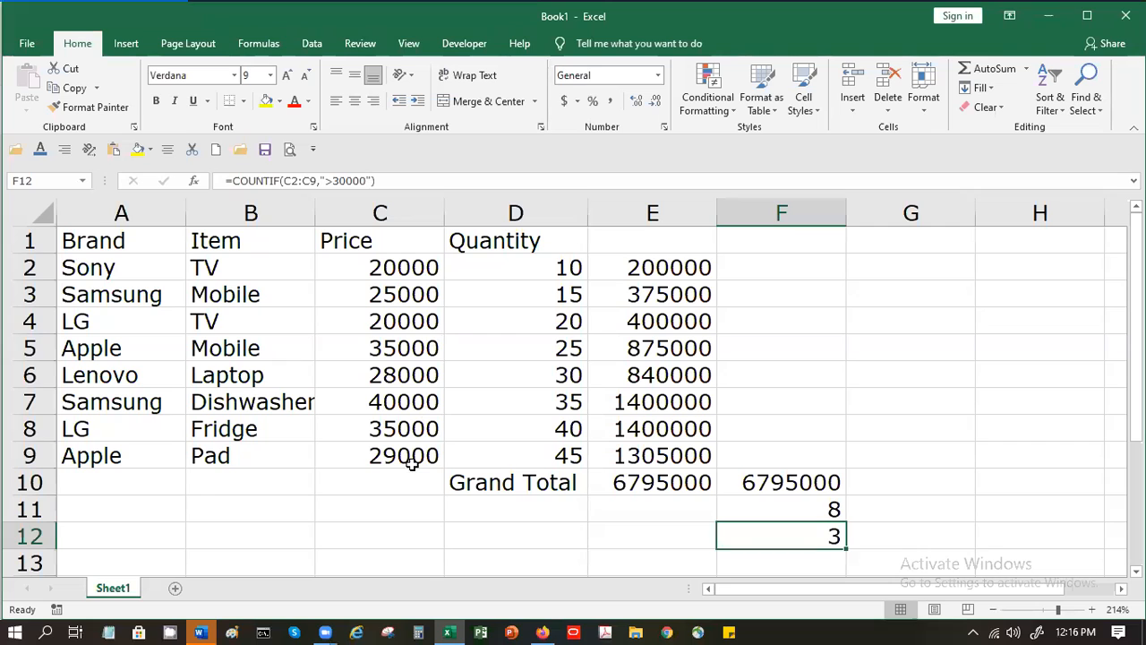
pyautogui.click(403, 429)
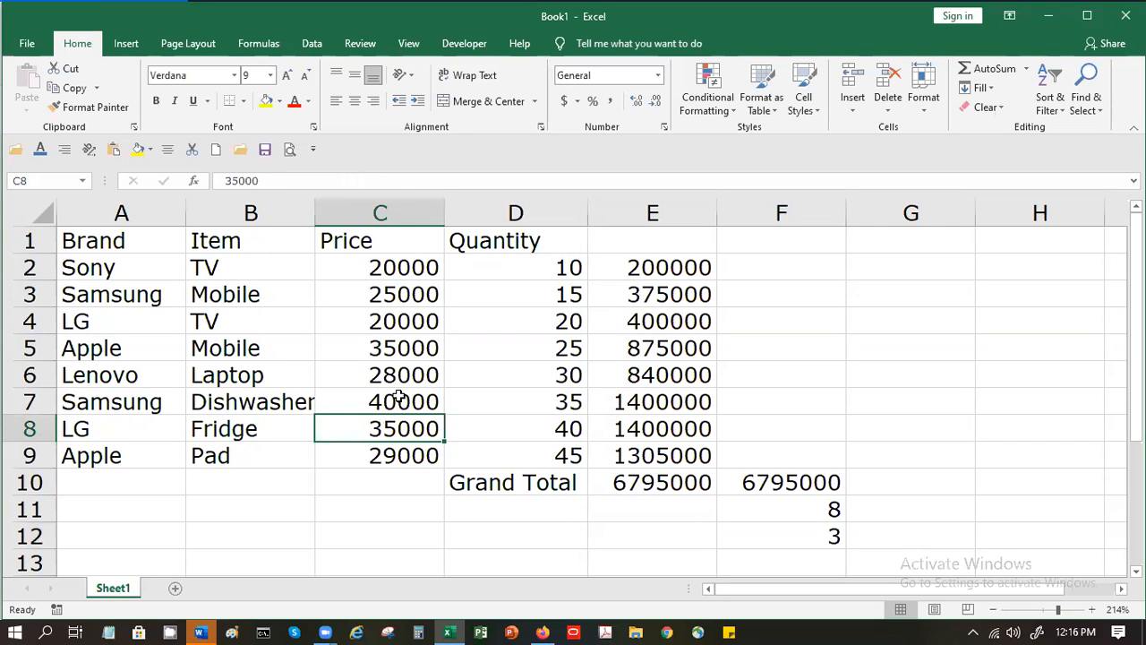
pyautogui.click(398, 401)
pyautogui.click(397, 350)
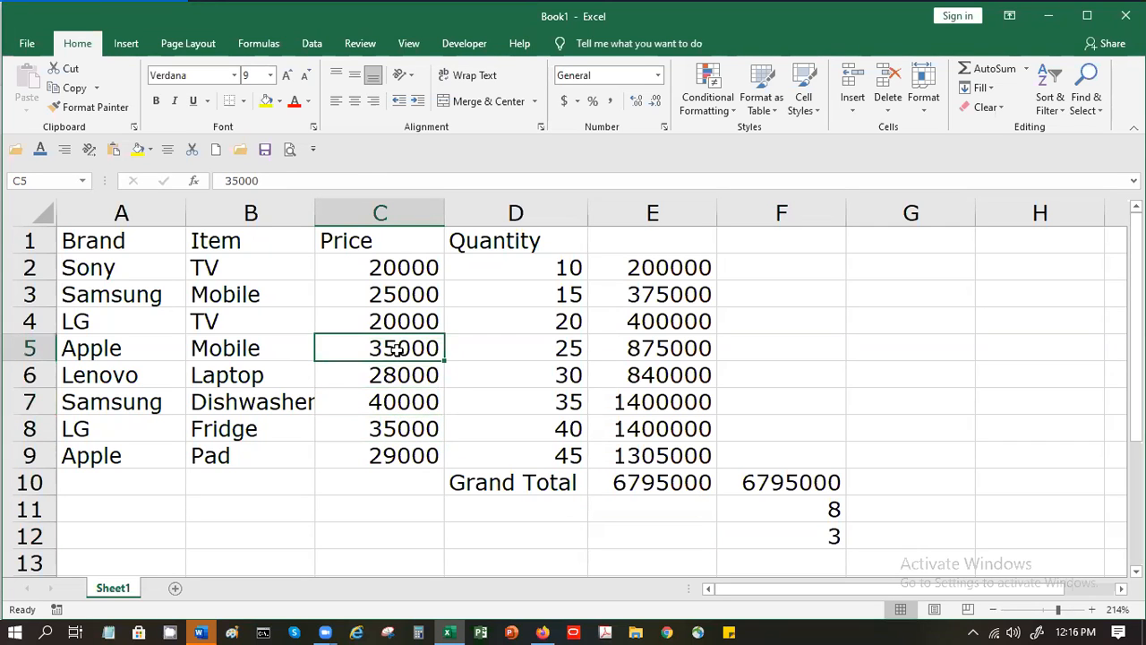
pyautogui.click(807, 533)
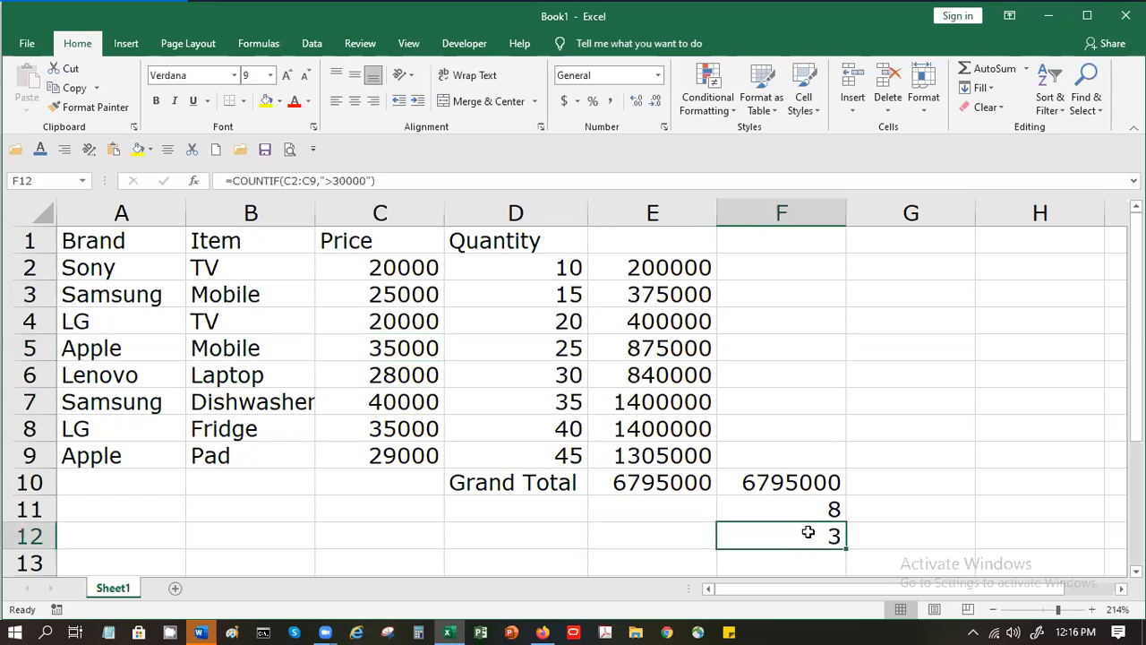
pyautogui.click(193, 181)
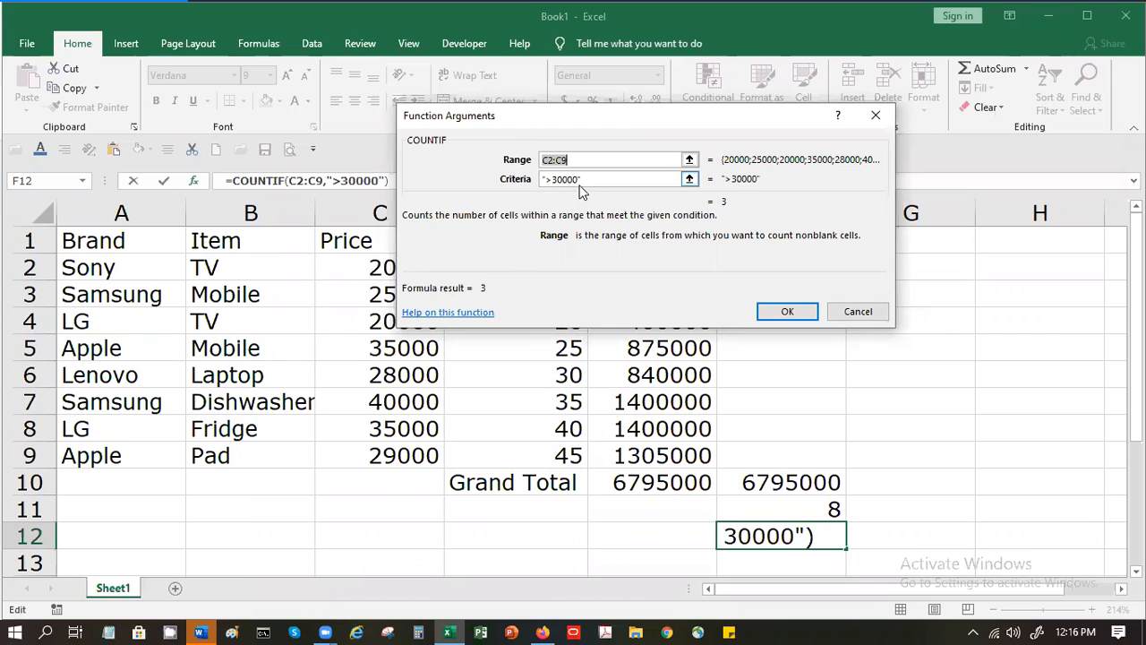
pyautogui.click(772, 313)
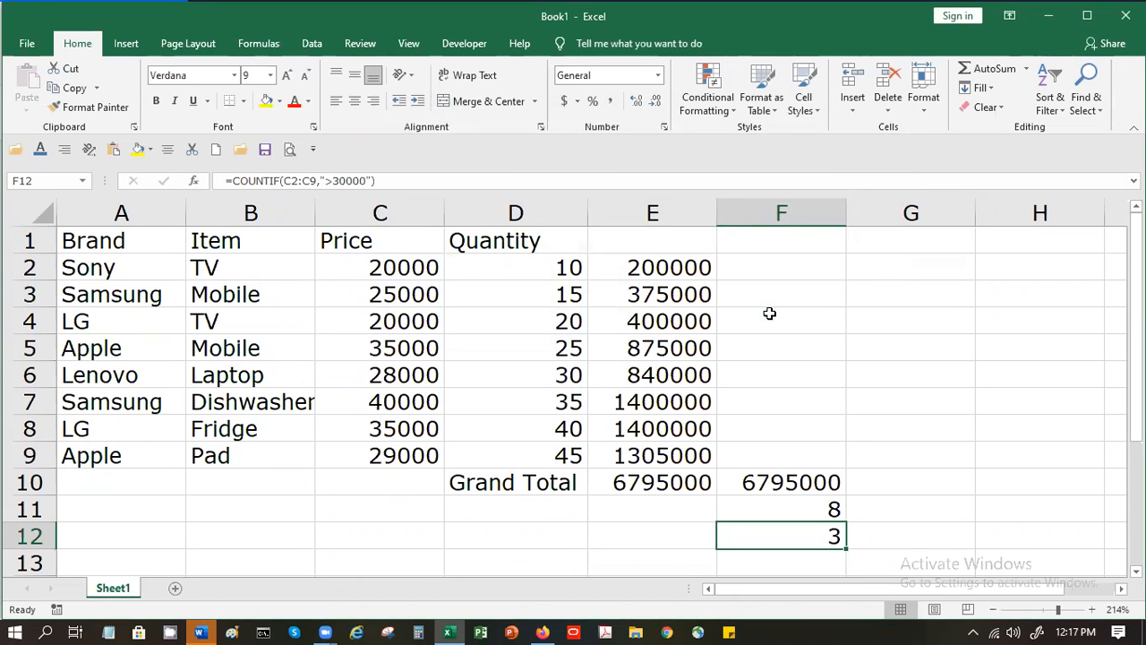
# - Label the results in column F by entering sumproduct in G10, count in G11 and countif in G12
pyautogui.press('Right')
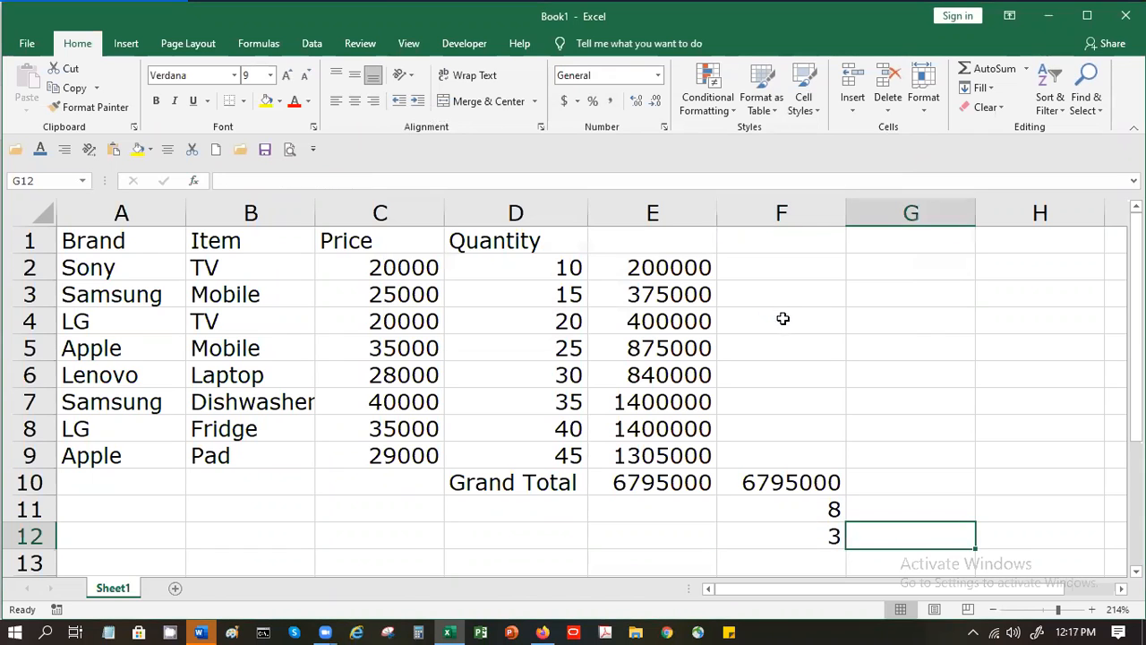
pyautogui.write('countif')
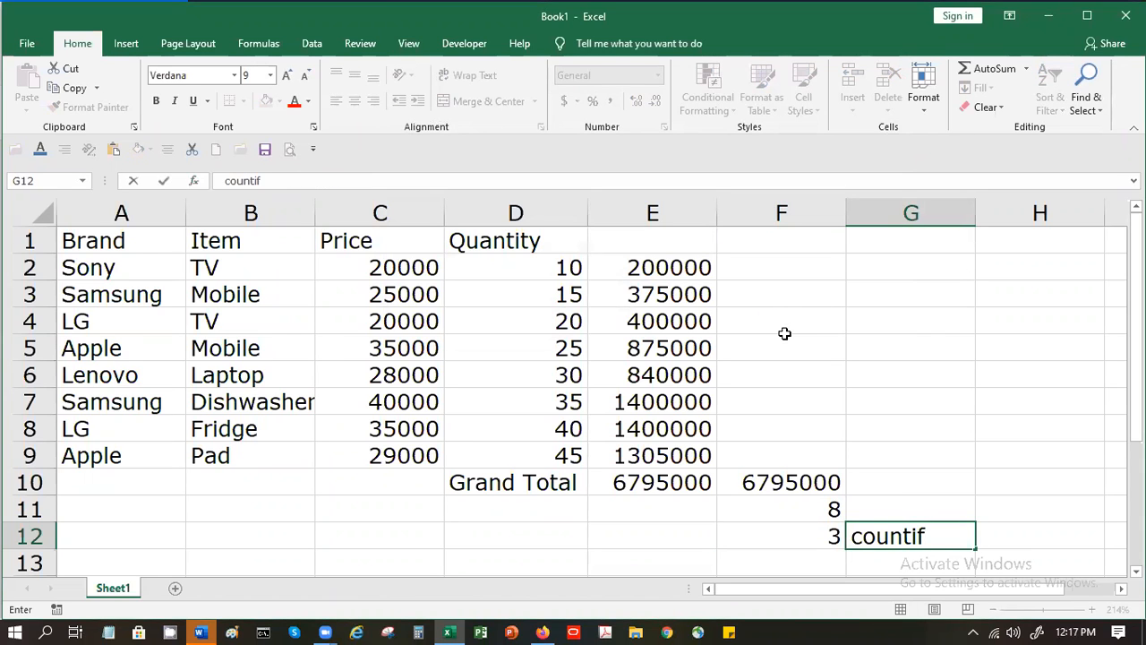
pyautogui.press('Up')
pyautogui.write('count')
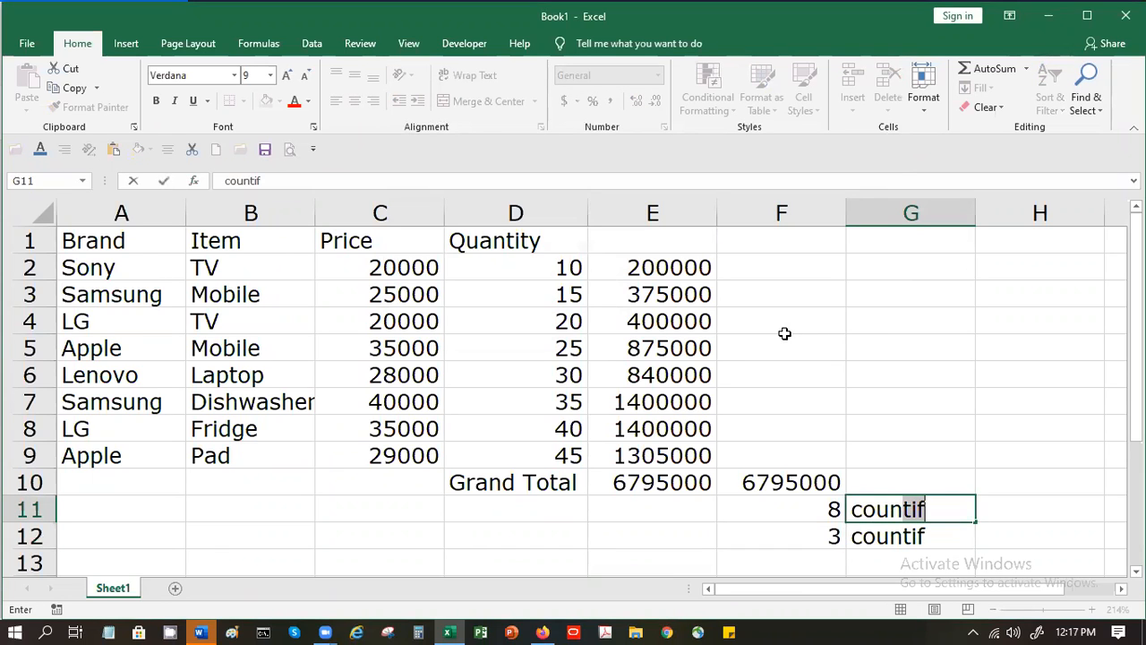
pyautogui.press('BackSpace')
pyautogui.press('Return')
pyautogui.press('Up')
pyautogui.press('Up')
pyautogui.write('sumproduc')
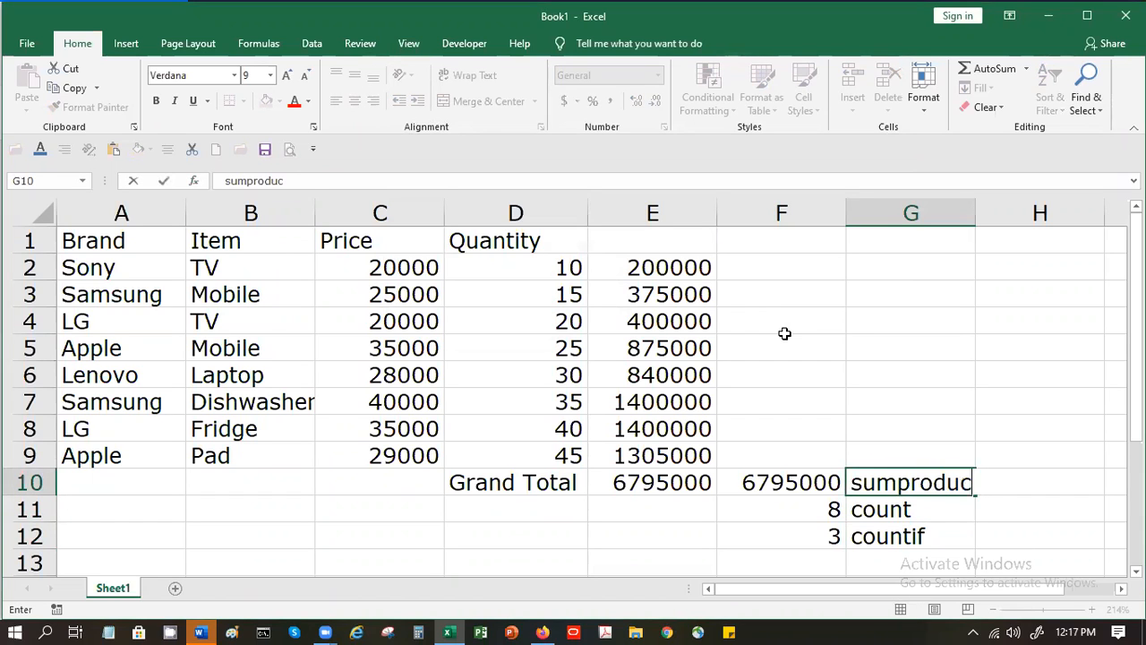
pyautogui.write('t')
pyautogui.press('Return')
pyautogui.press('Down')
pyautogui.press('Down')
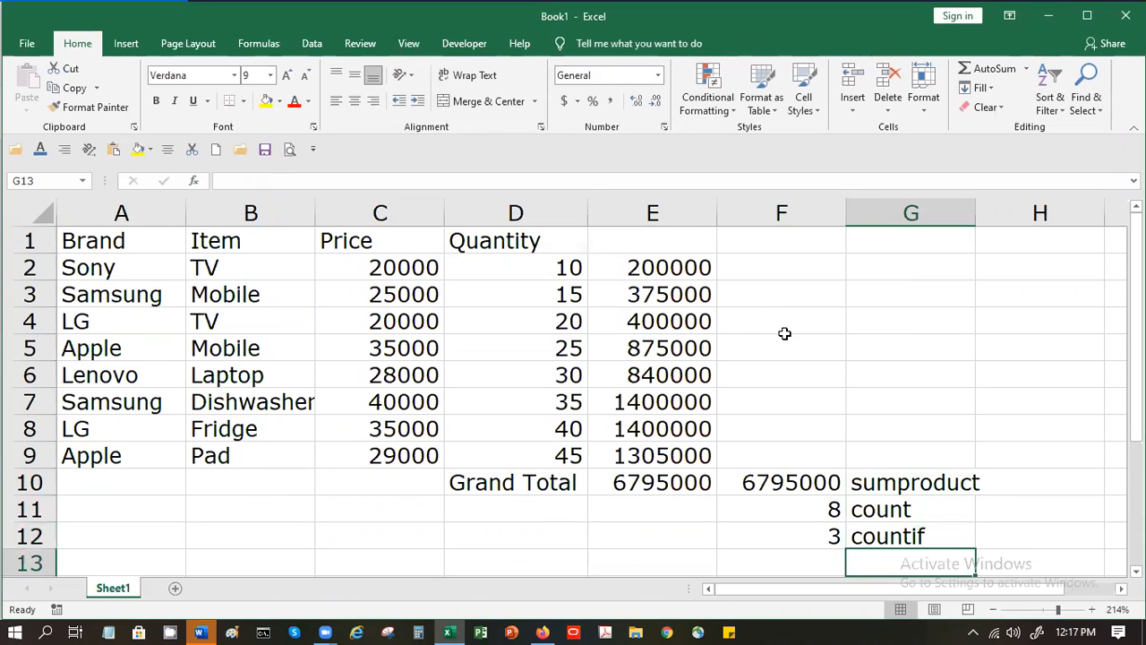
pyautogui.press('Down')
pyautogui.press('Down')
pyautogui.press('Down')
pyautogui.press('Down')
pyautogui.press('Down')
pyautogui.press('Down')
pyautogui.press('Down')
pyautogui.press('Down')
pyautogui.press('Down')
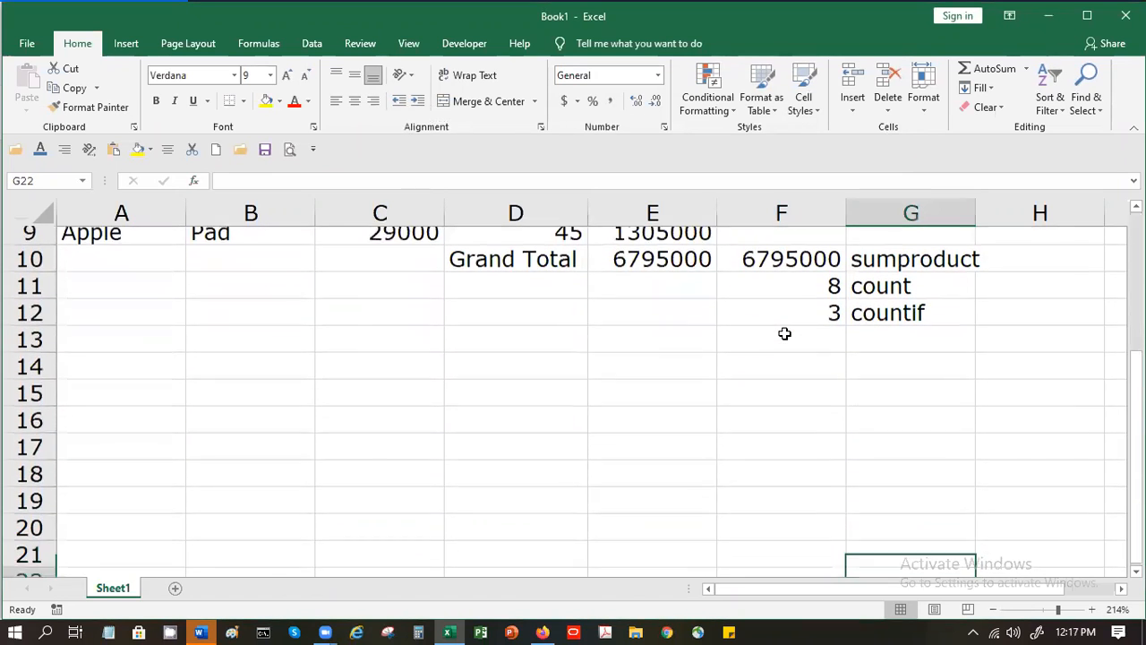
pyautogui.click(797, 325)
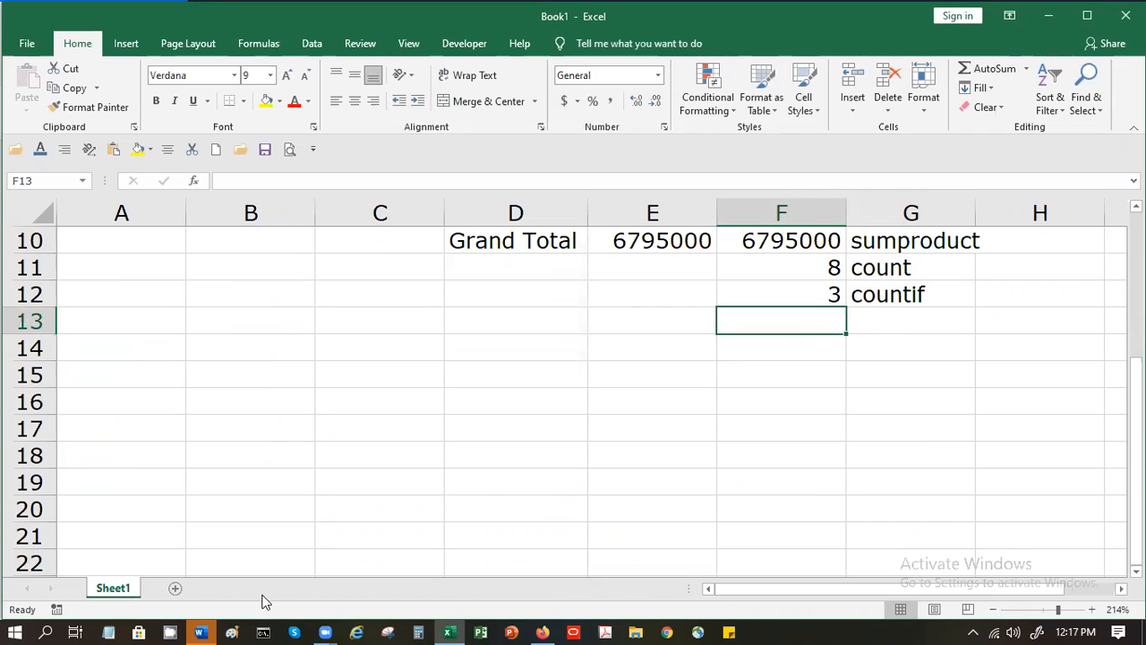
# - Close the open Word window Document1 without leaving the workbook
pyautogui.moveTo(213, 624)
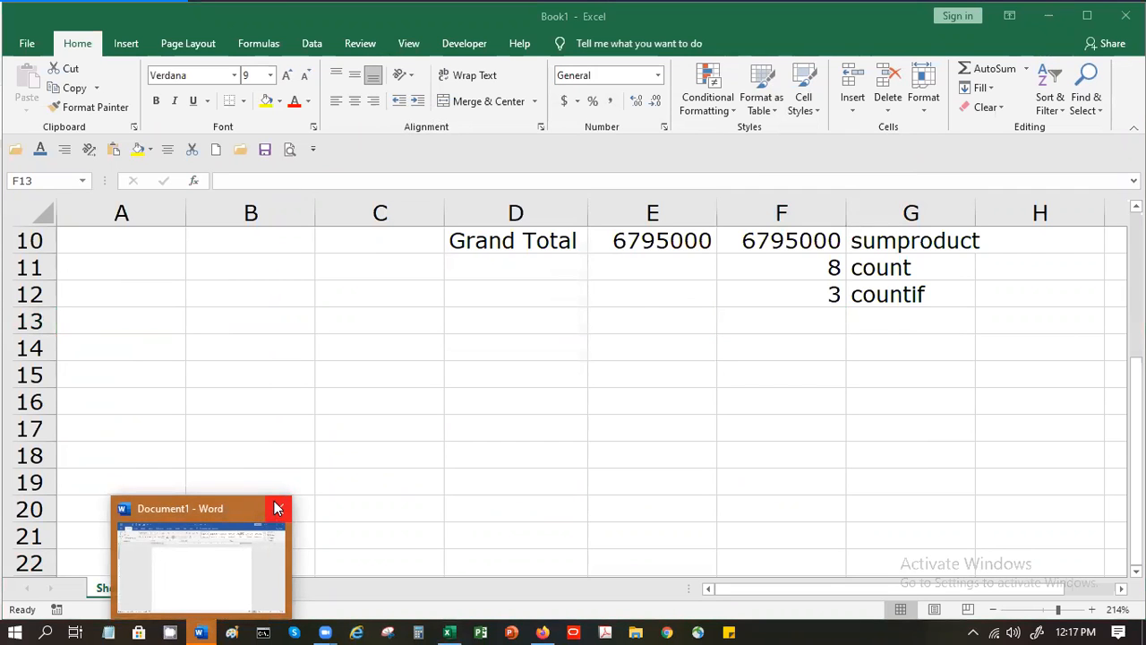
pyautogui.click(275, 508)
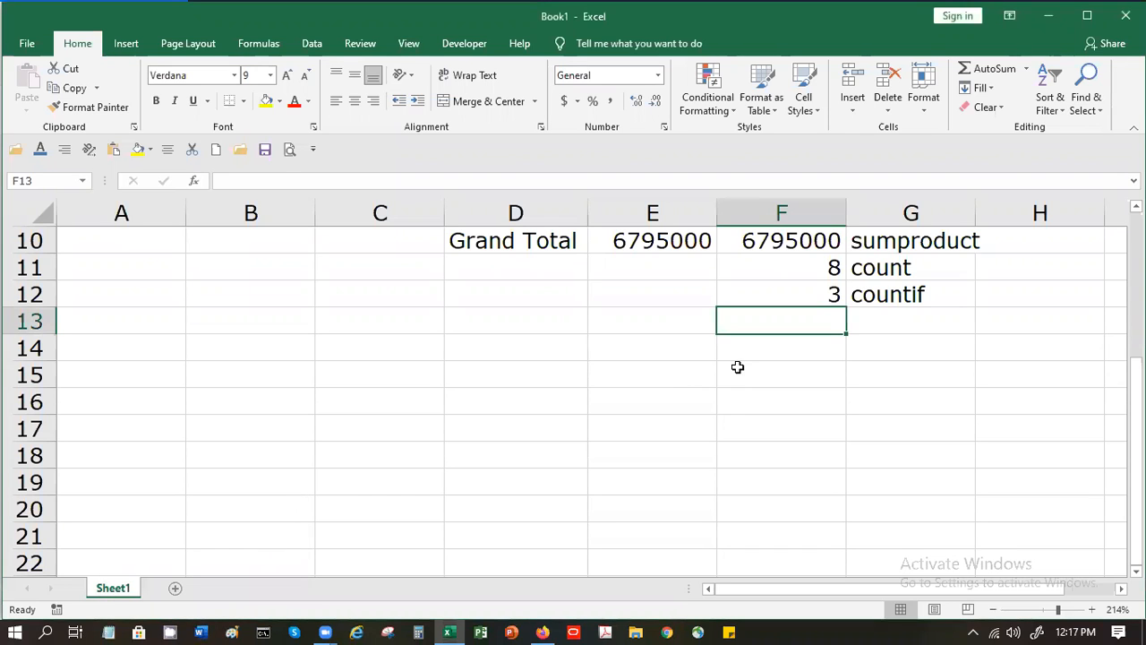
# - Review the range and criteria of the COUNTIF formula in cell F12
pyautogui.scroll(3, 737, 367)
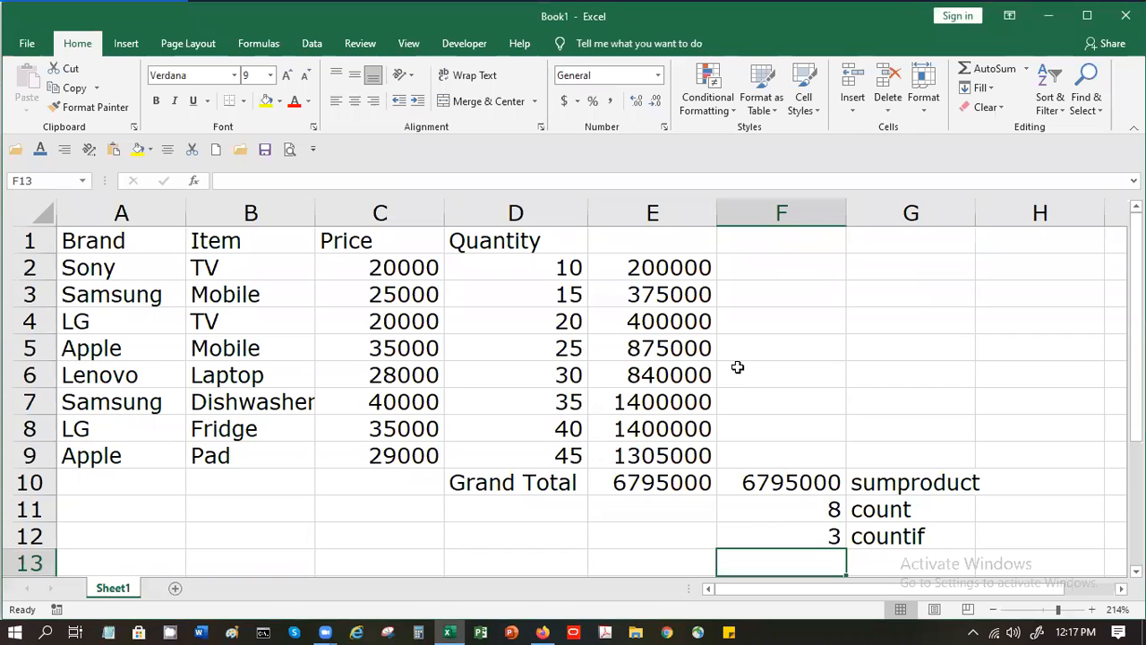
pyautogui.press('Up')
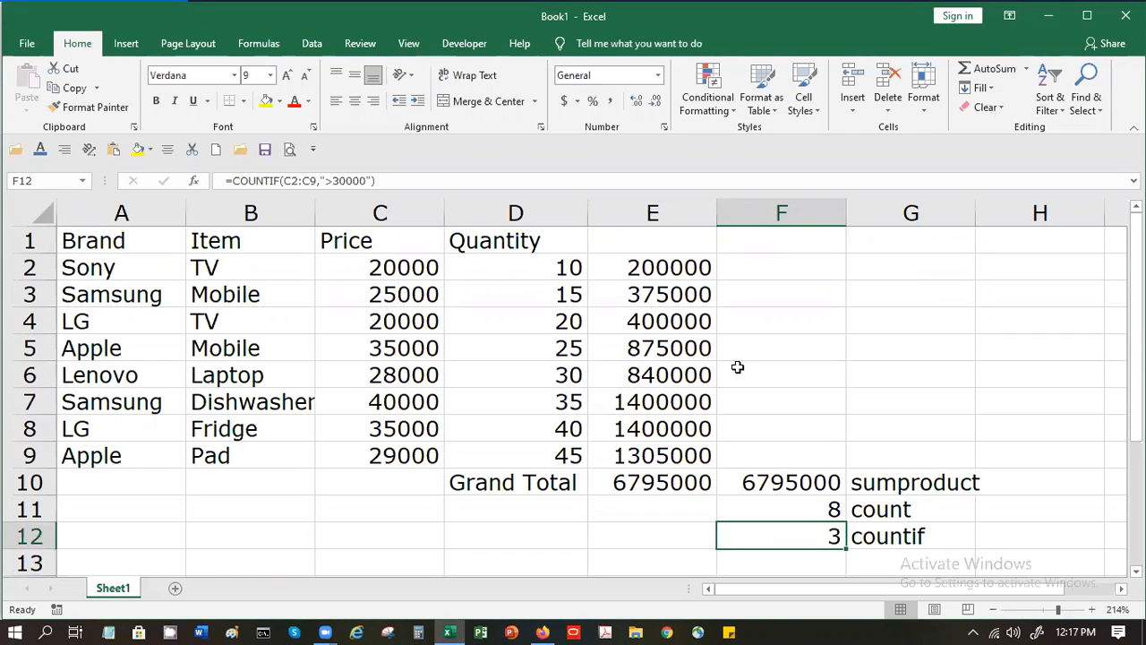
pyautogui.doubleClick(817, 539)
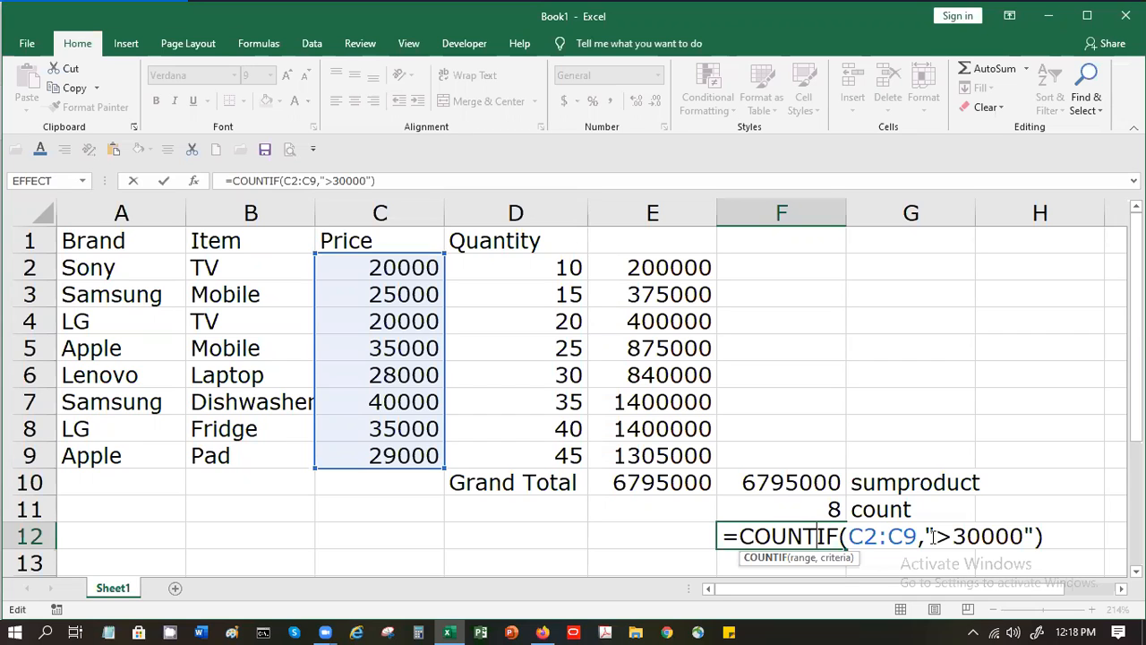
pyautogui.press('Return')
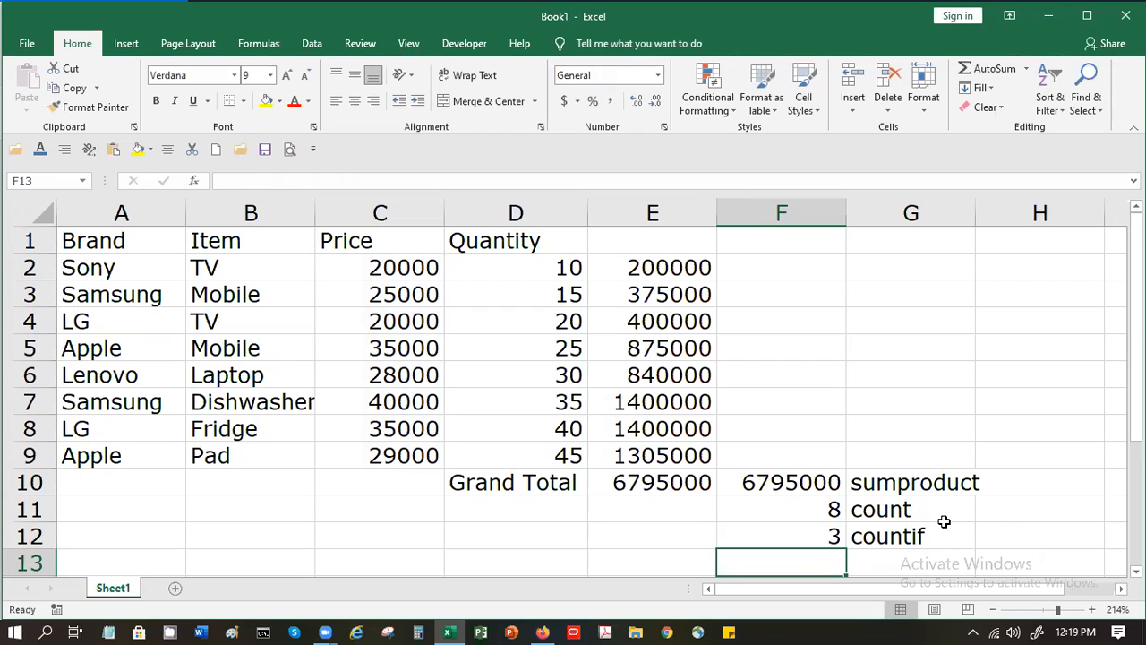
# - Enter the label sumif in cell G13 below the countif label
pyautogui.press('Right')
pyautogui.write('sumi')
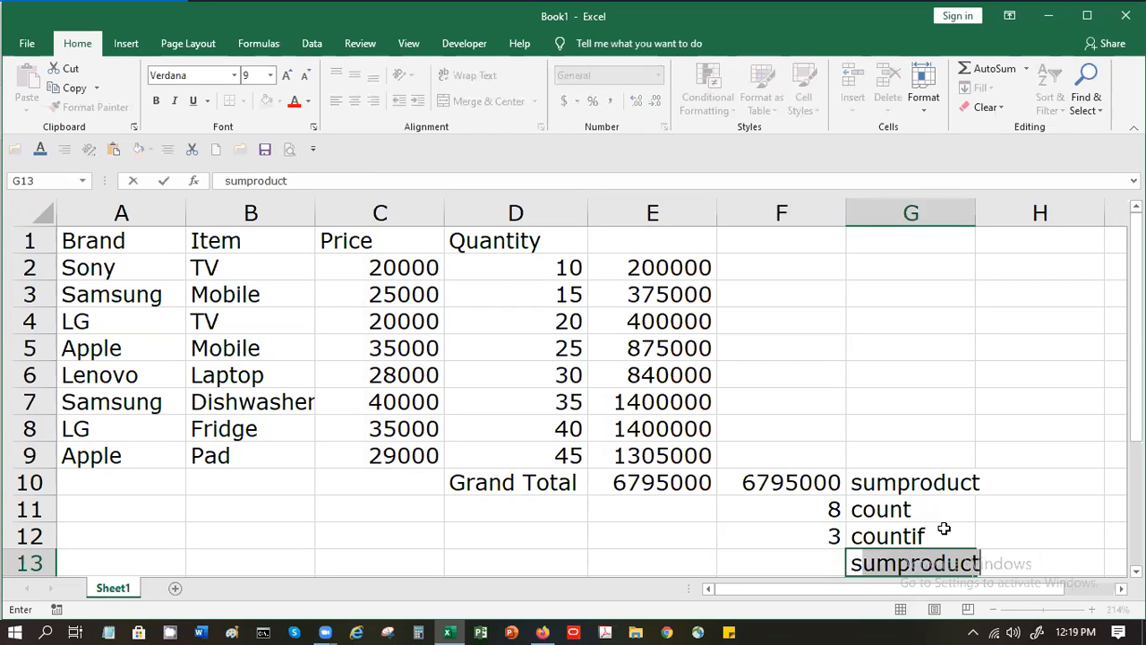
pyautogui.write('f')
pyautogui.press('Return')
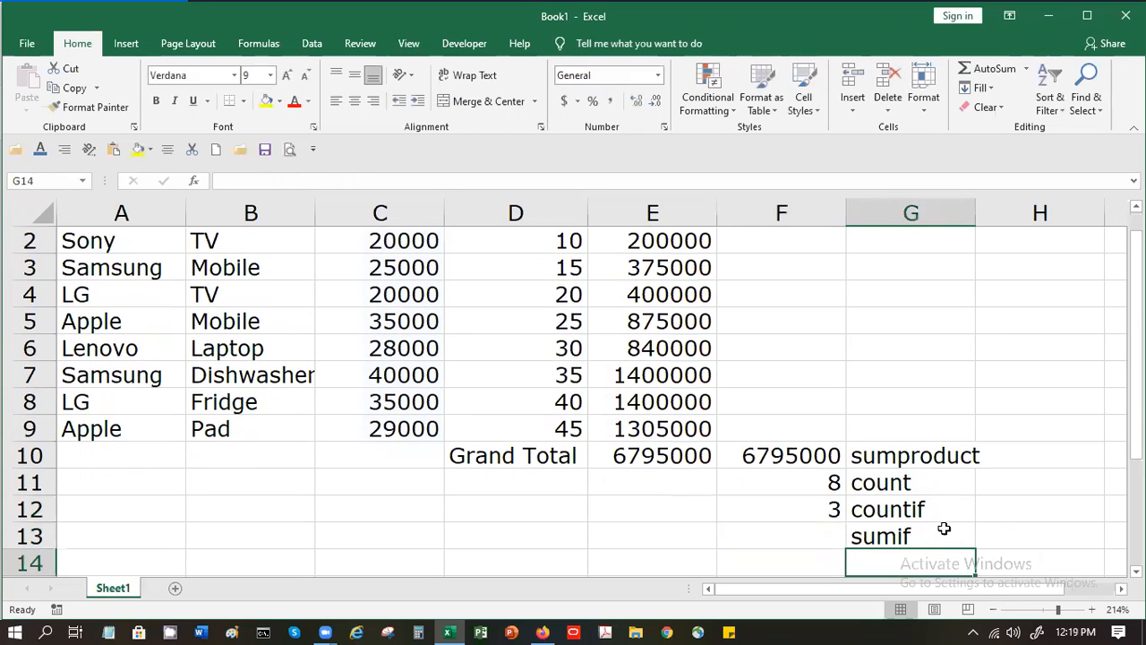
# - Start a SUMIF formula in F13 and set its range argument to the brands in A2:A9
pyautogui.press('Up')
pyautogui.press('Left')
pyautogui.write('=sumi')
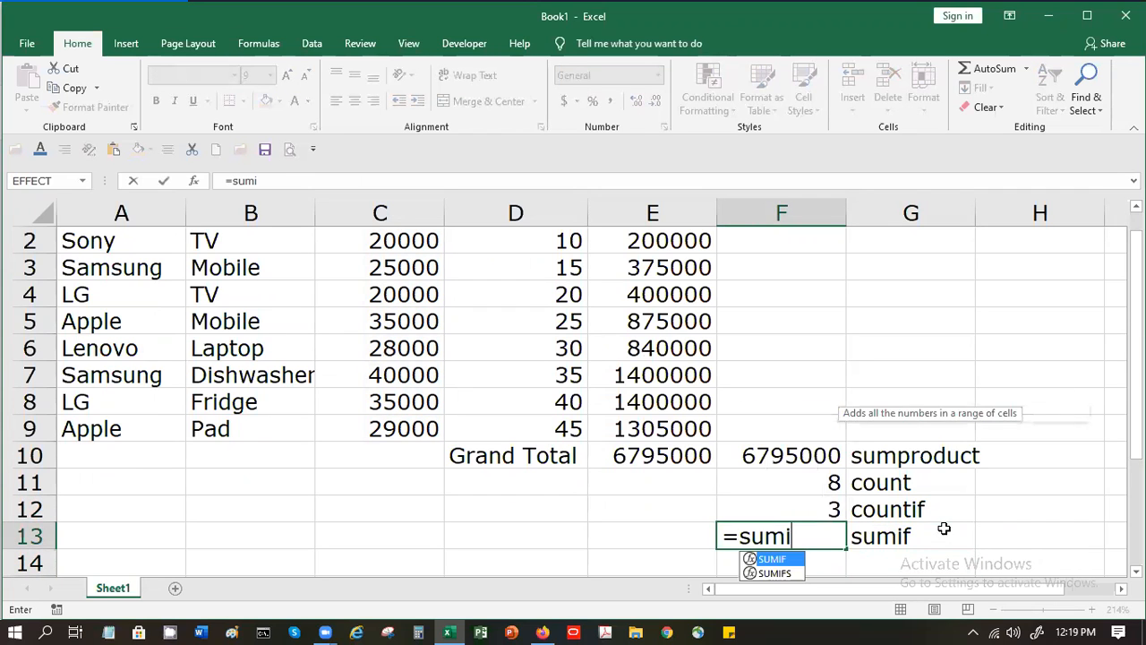
pyautogui.write('f(')
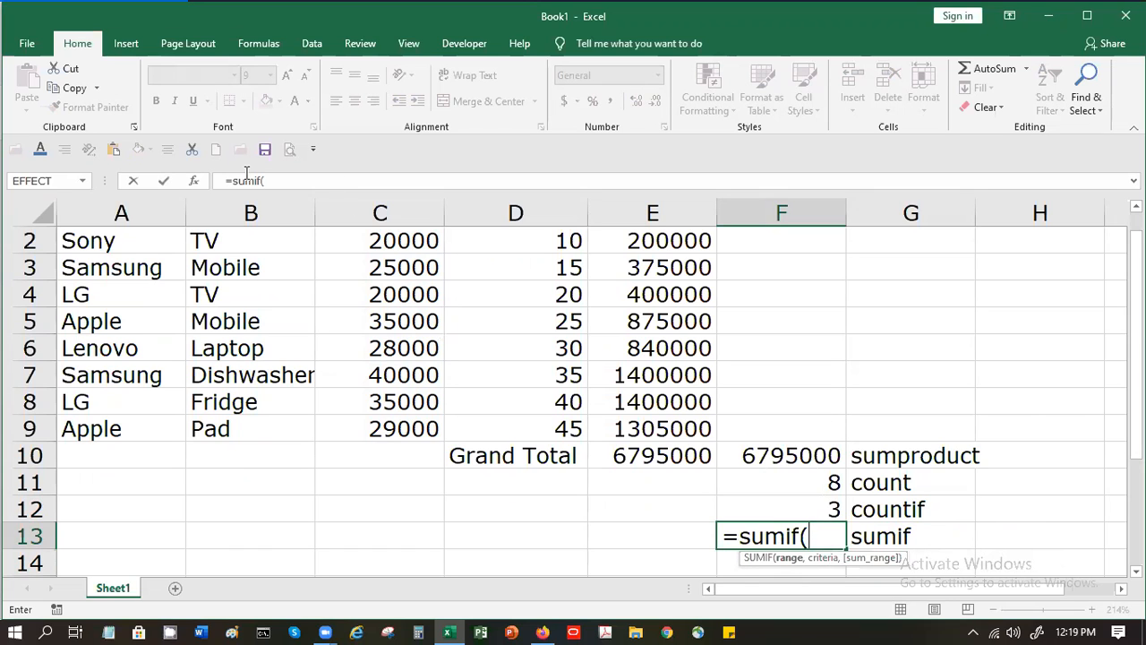
pyautogui.click(191, 182)
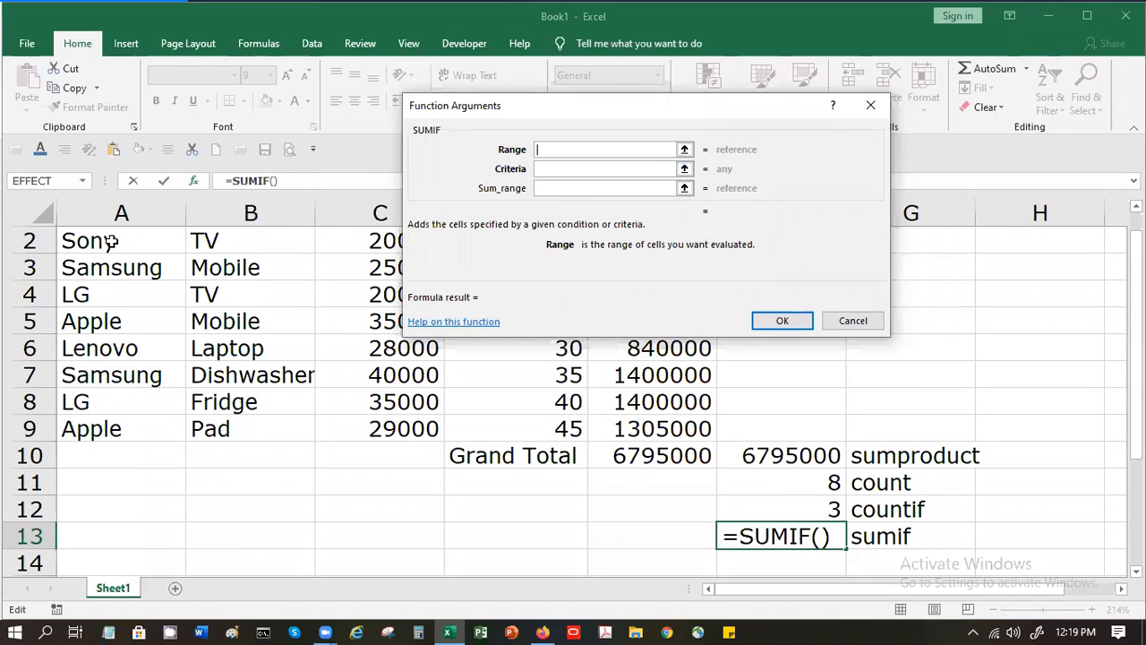
pyautogui.moveTo(111, 241); pyautogui.dragTo(122, 428)
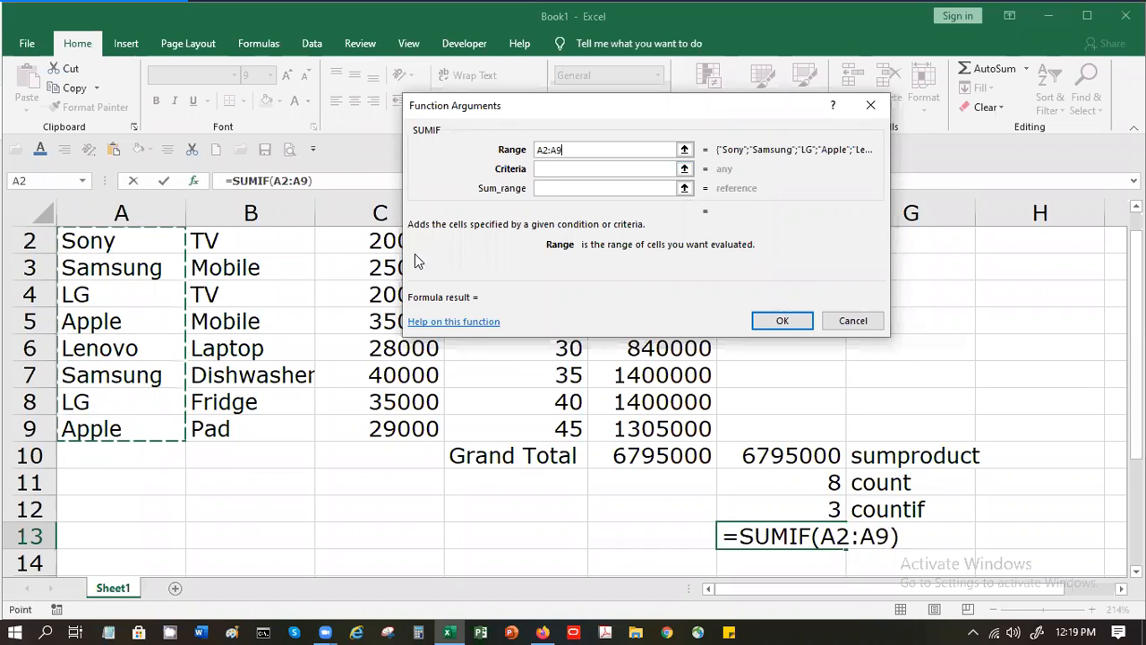
# - Set the SUMIF criteria to Samsung and the sum range to the prices in C2:C9, and complete the formula
pyautogui.click(587, 168)
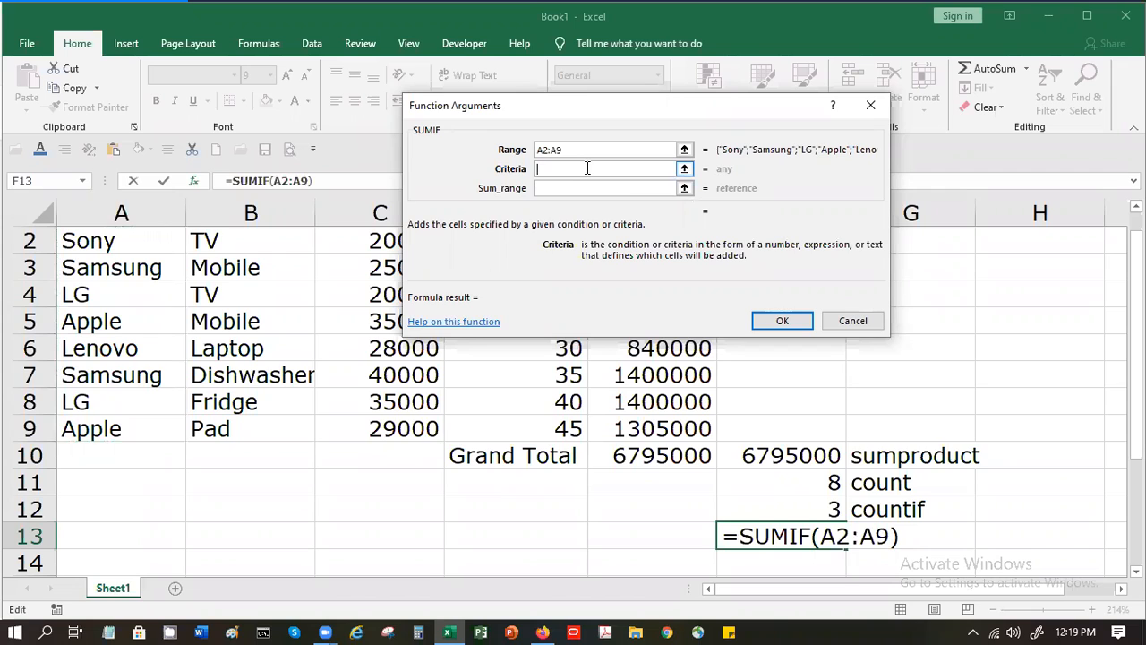
pyautogui.write('"S')
pyautogui.press('BackSpace')
pyautogui.press('BackSpace')
pyautogui.write('Samsung')
pyautogui.press('Tab')
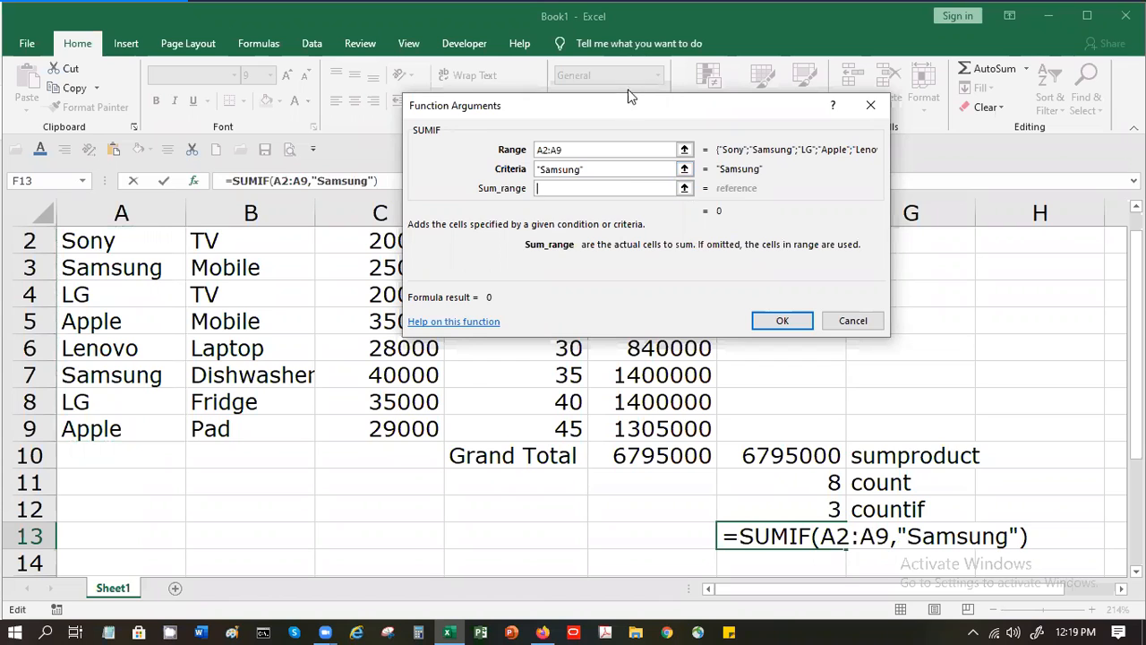
pyautogui.moveTo(630, 109); pyautogui.dragTo(875, 81)
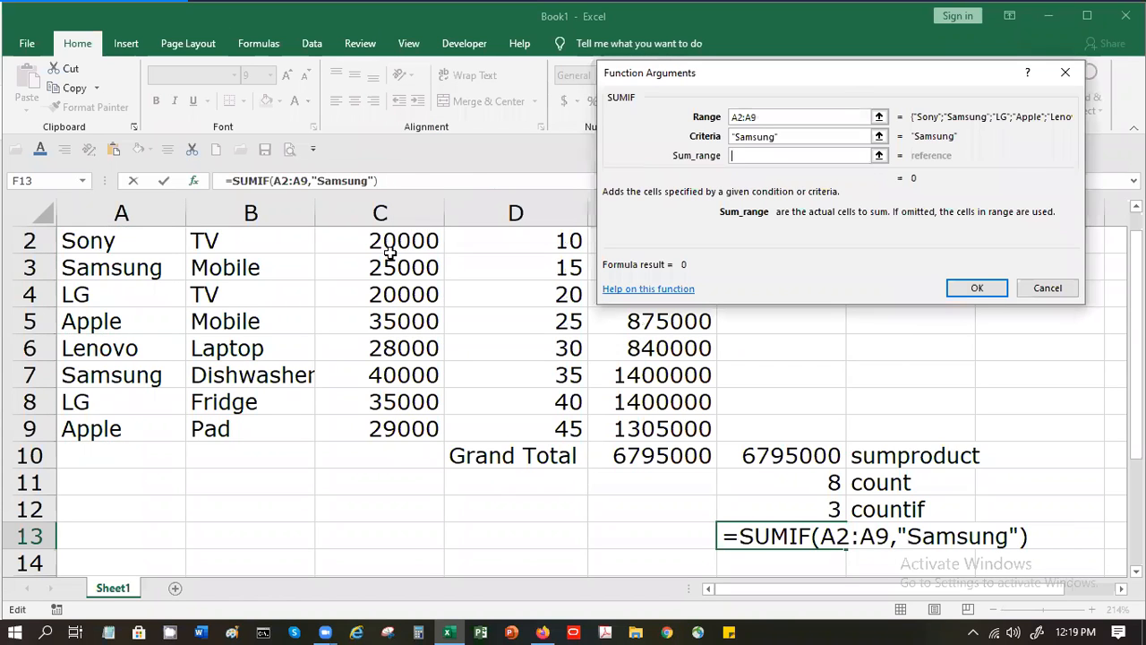
pyautogui.moveTo(380, 240); pyautogui.dragTo(392, 421)
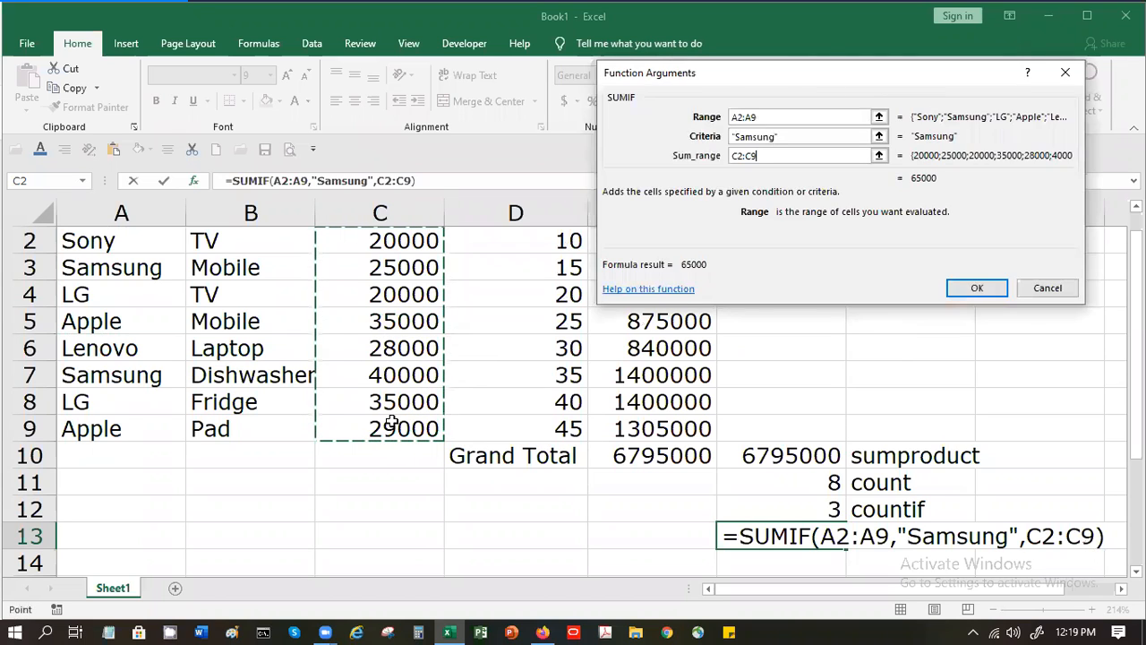
pyautogui.press('Return')
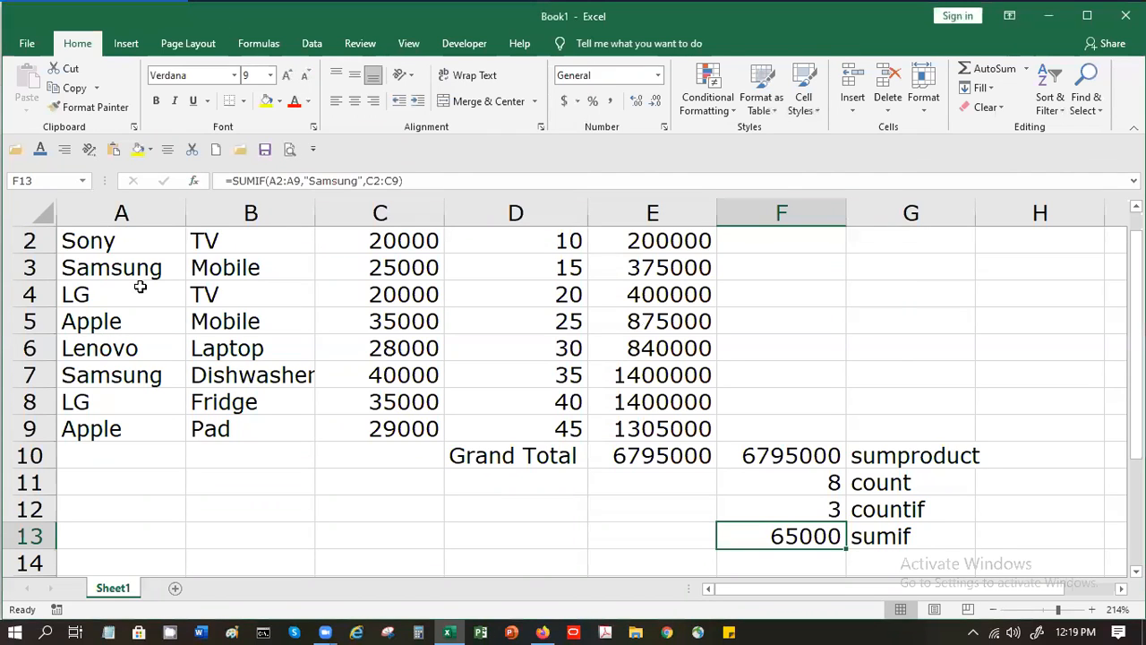
# - Check the Samsung prices in C7 and C3 against the SUMIF result and review the formula in F13
pyautogui.click(414, 371)
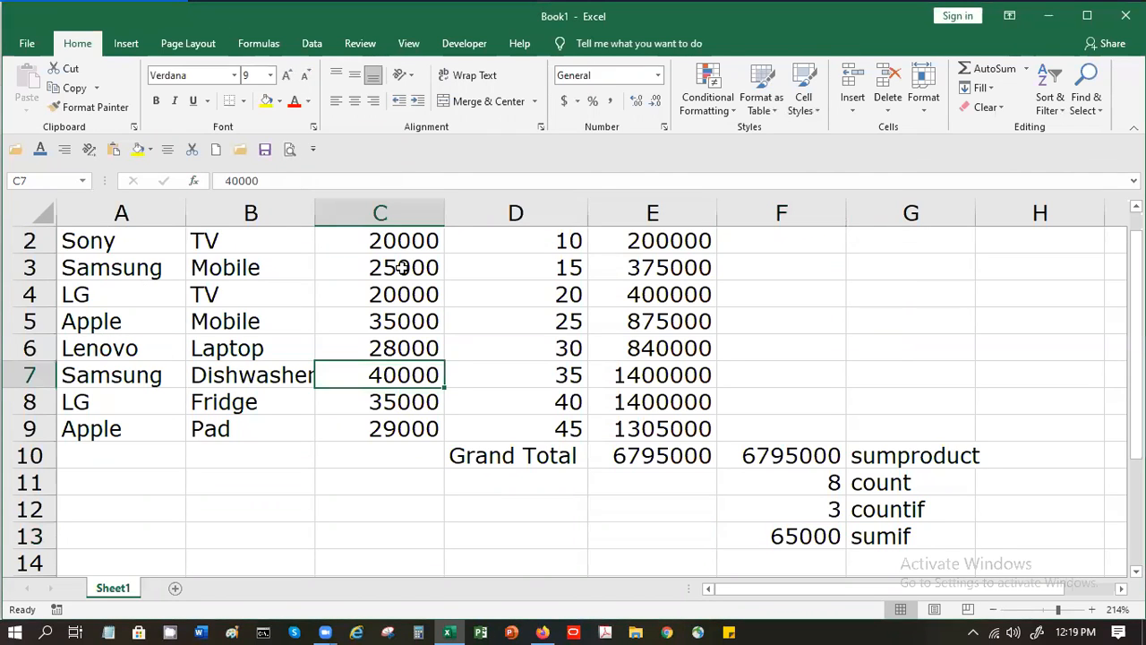
pyautogui.click(402, 267)
pyautogui.click(776, 536)
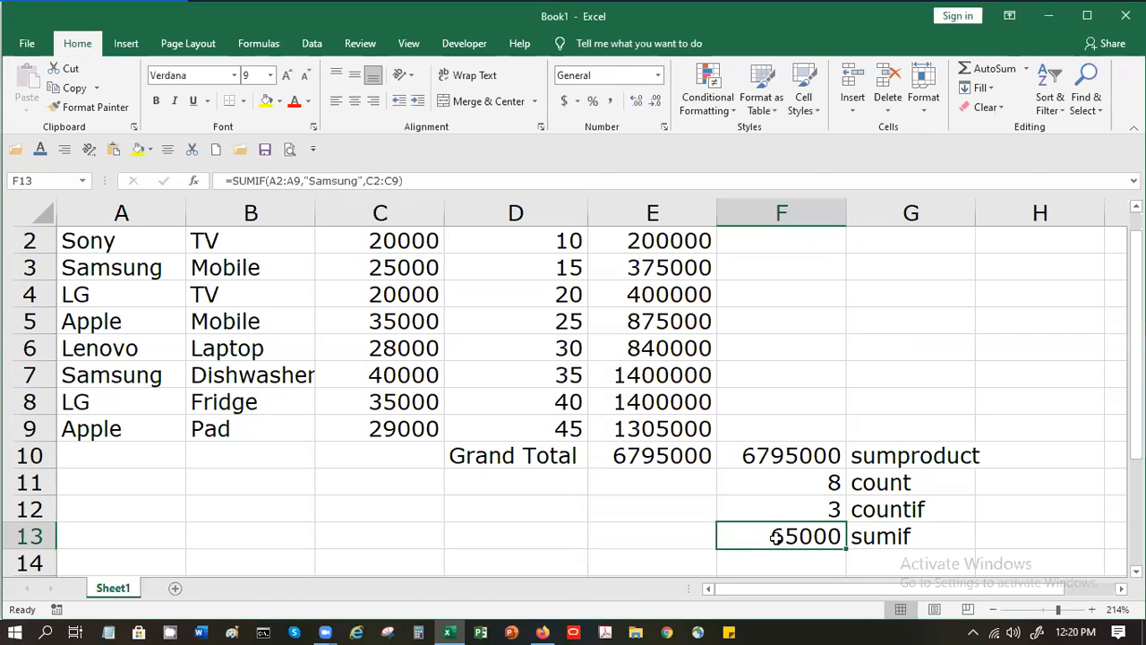
pyautogui.doubleClick(776, 535)
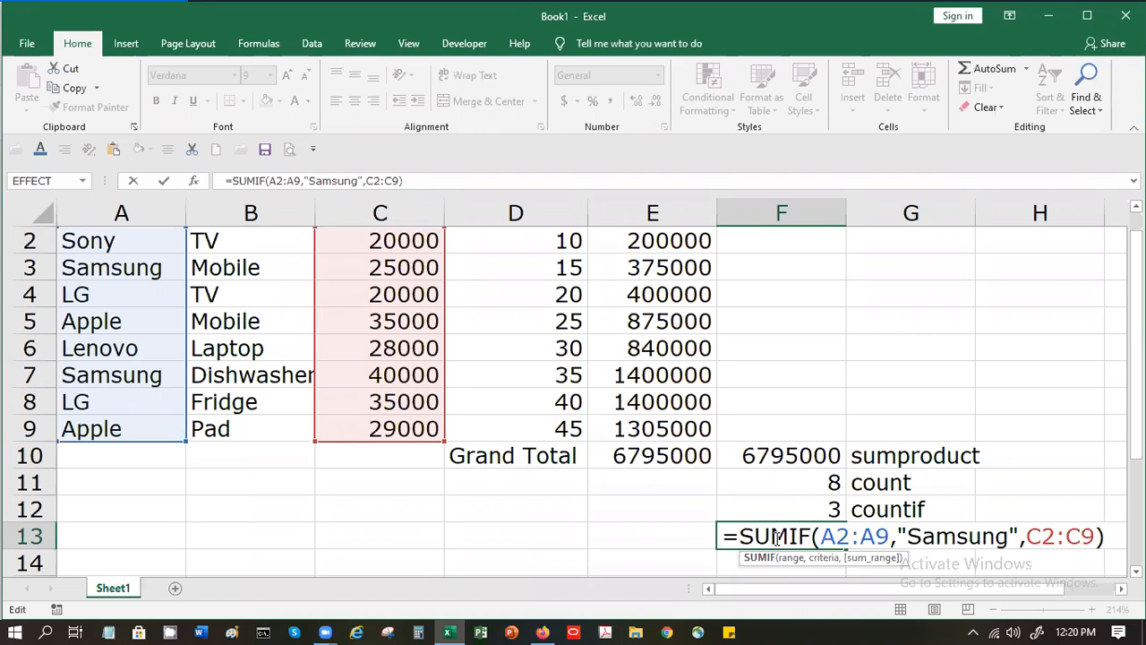
pyautogui.press('Return')
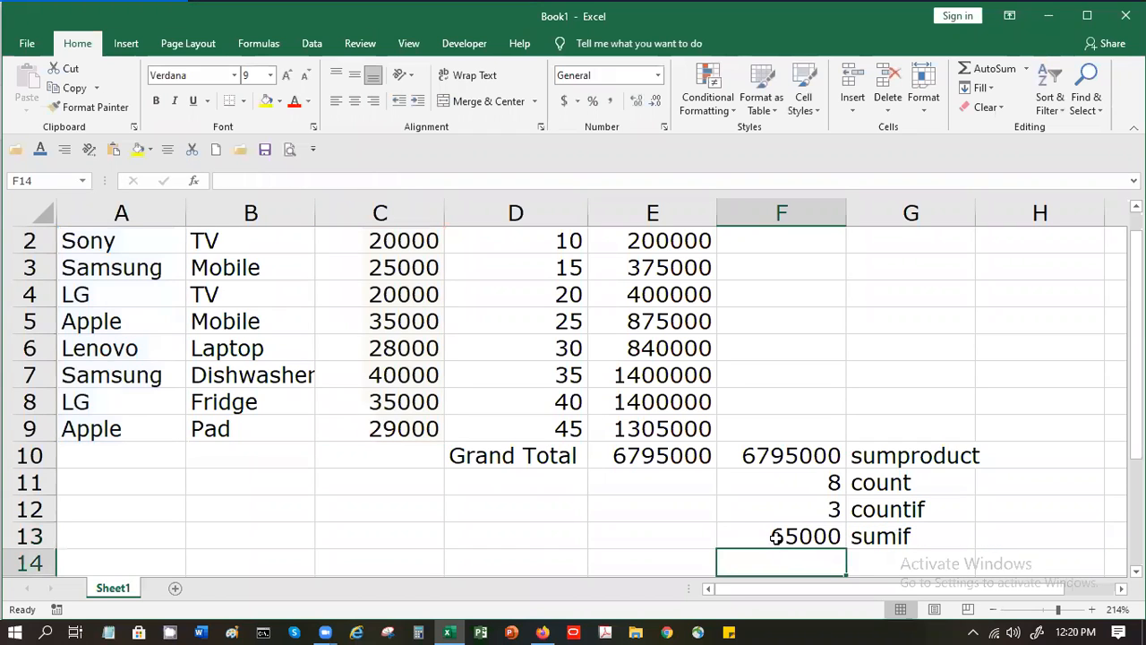
# - Review the range, criteria and sum range in the function arguments of the SUMIF formula in F13
pyautogui.click(777, 535)
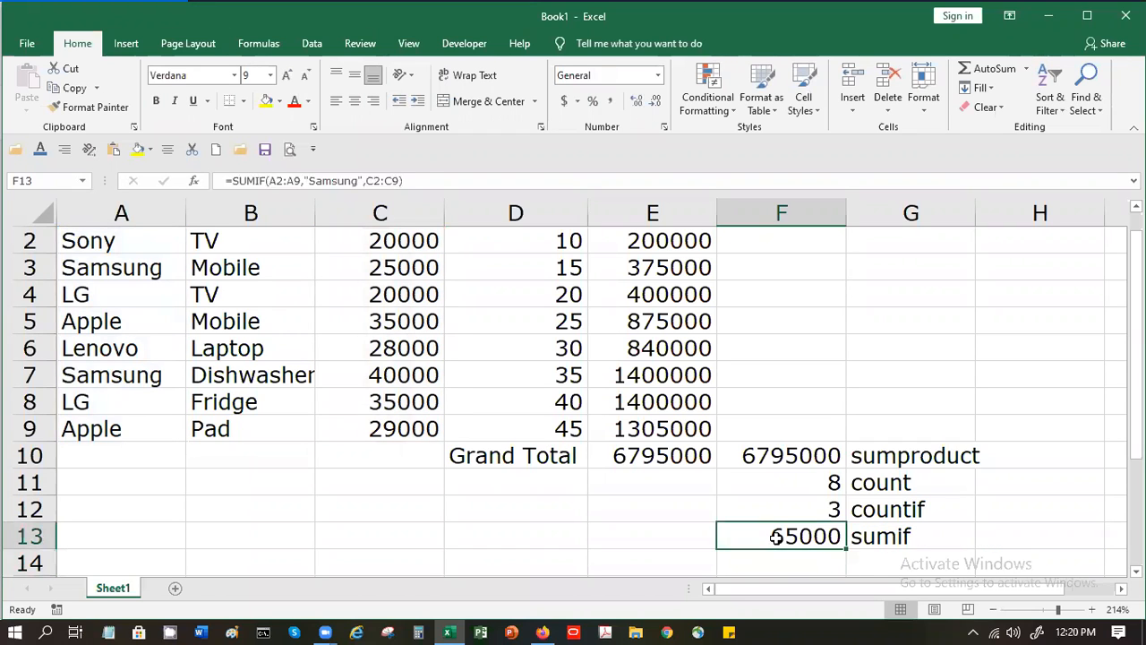
pyautogui.click(194, 181)
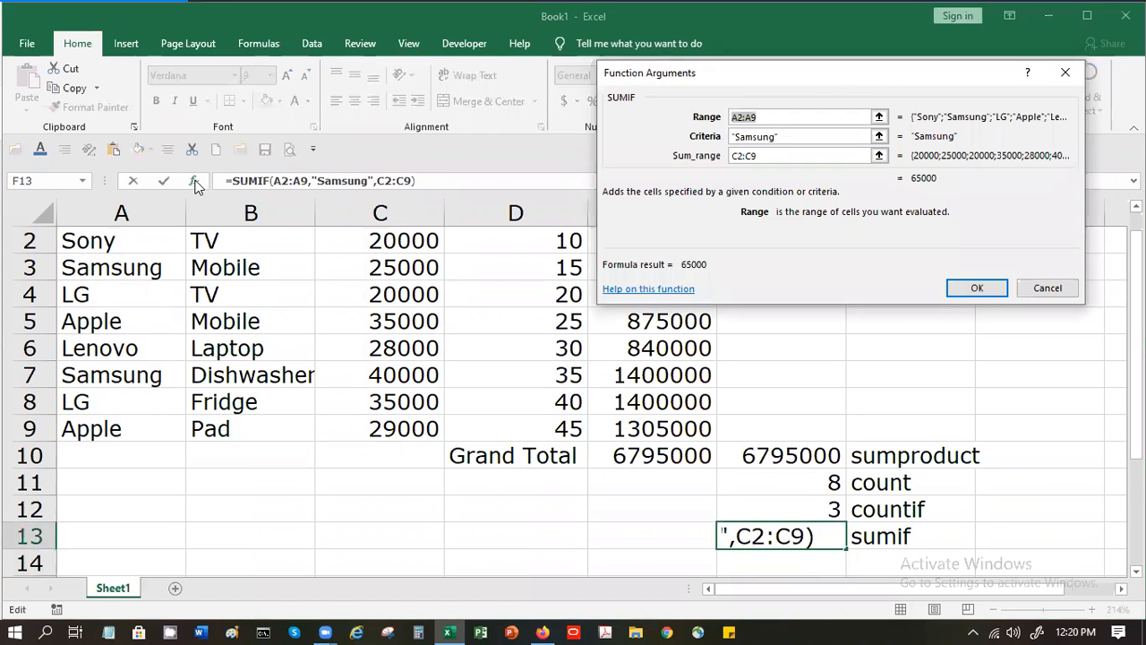
pyautogui.click(755, 137)
pyautogui.click(751, 155)
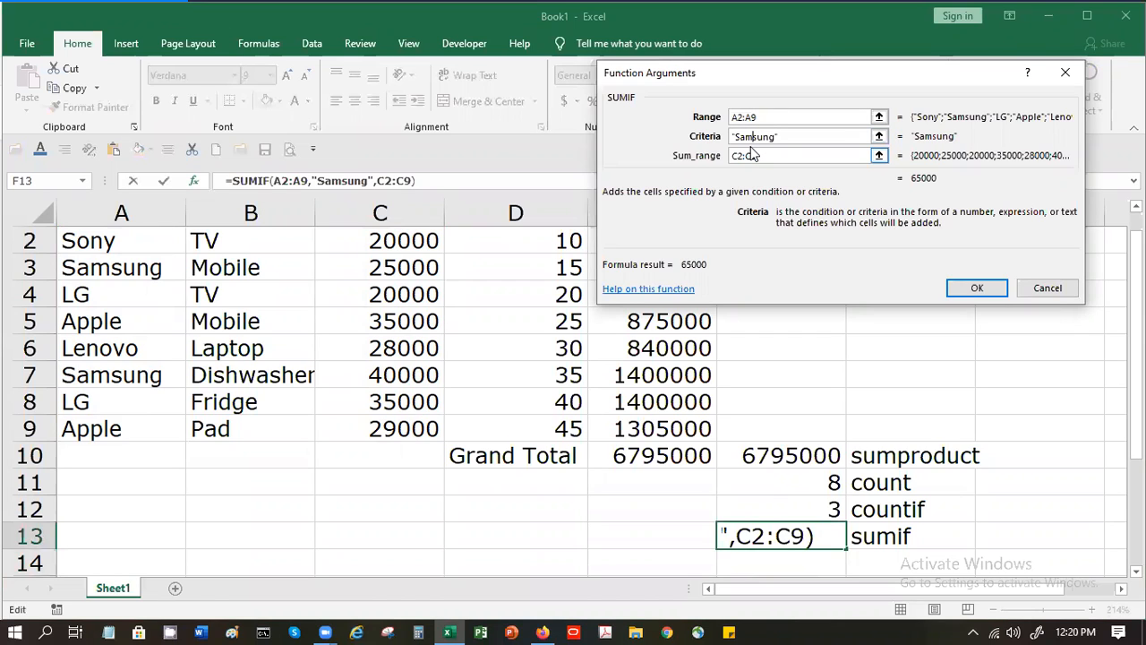
pyautogui.click(740, 136)
pyautogui.click(754, 155)
pyautogui.click(766, 157)
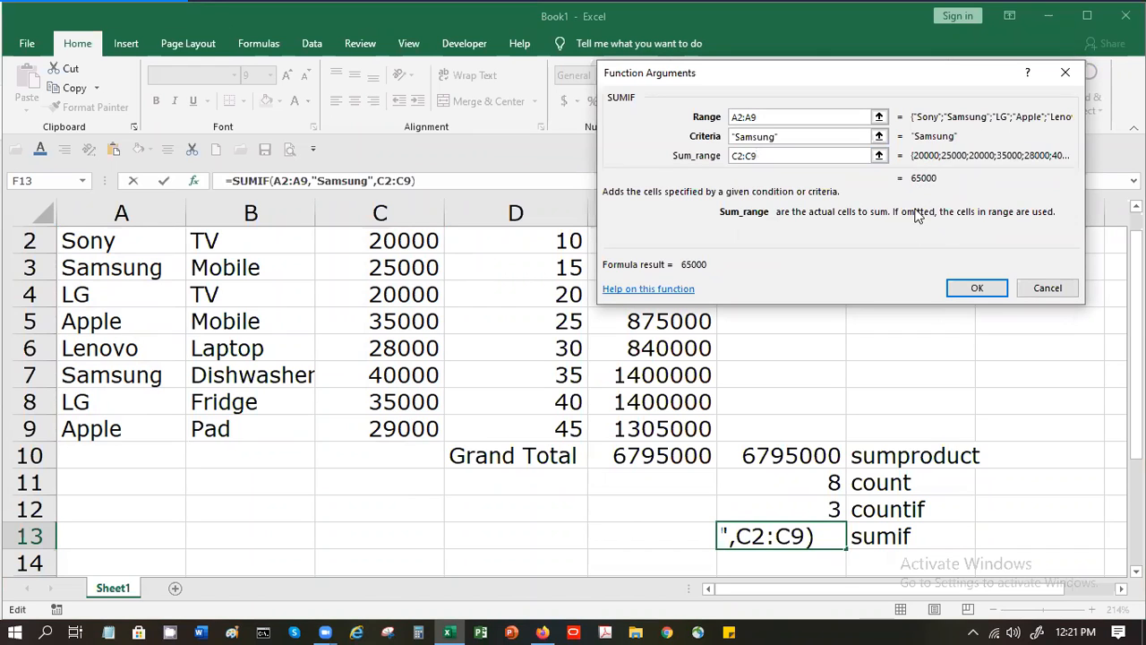
pyautogui.click(963, 287)
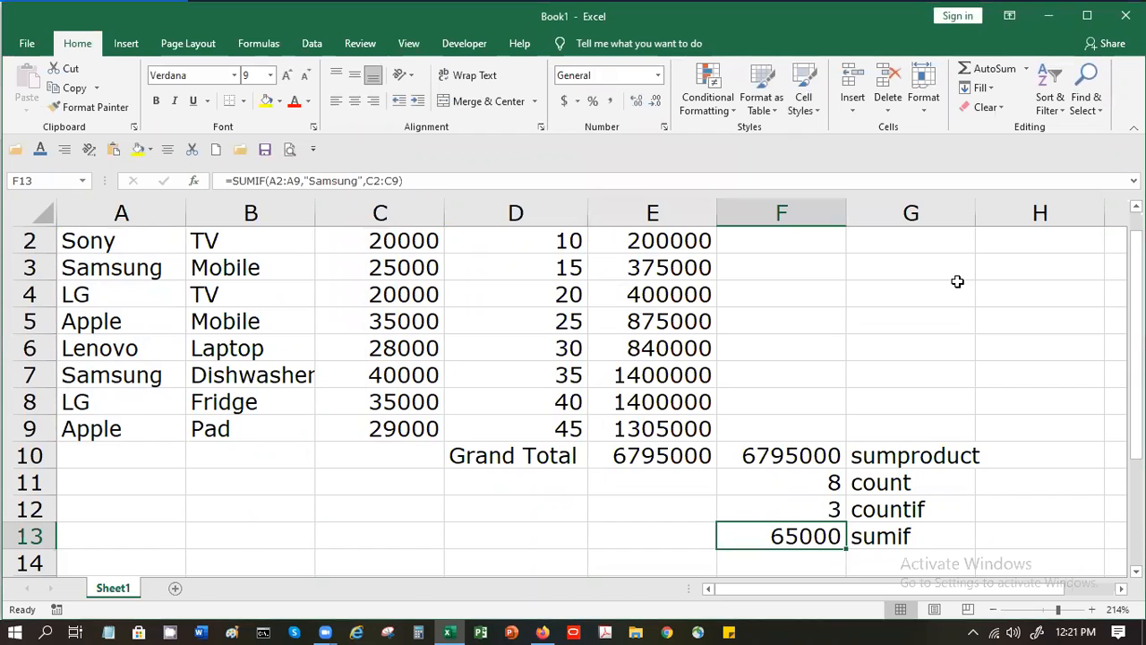
# - Enter the label sumifs in cell G14 below the sumif label
pyautogui.click(868, 558)
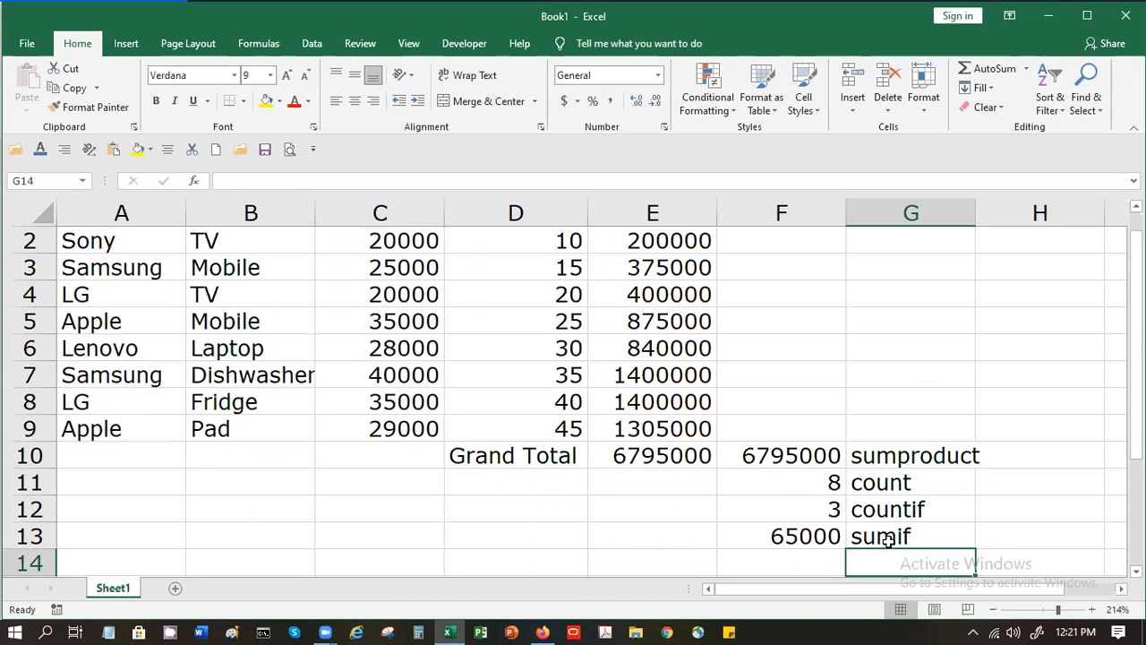
pyautogui.write('sumif')
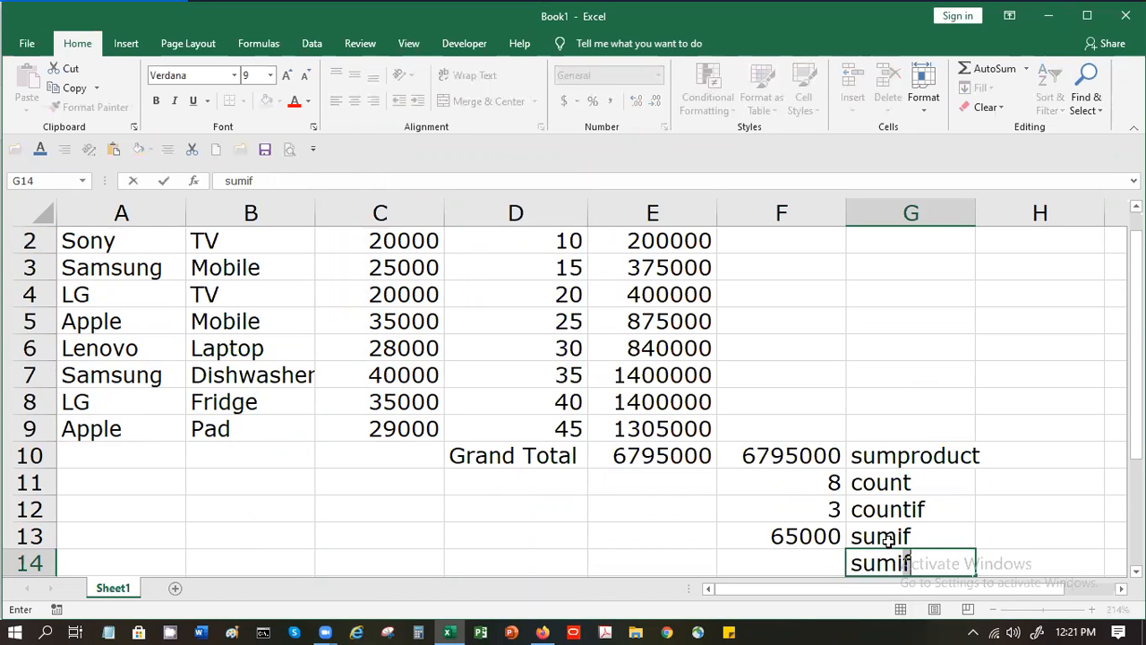
pyautogui.write('s')
pyautogui.press('Return')
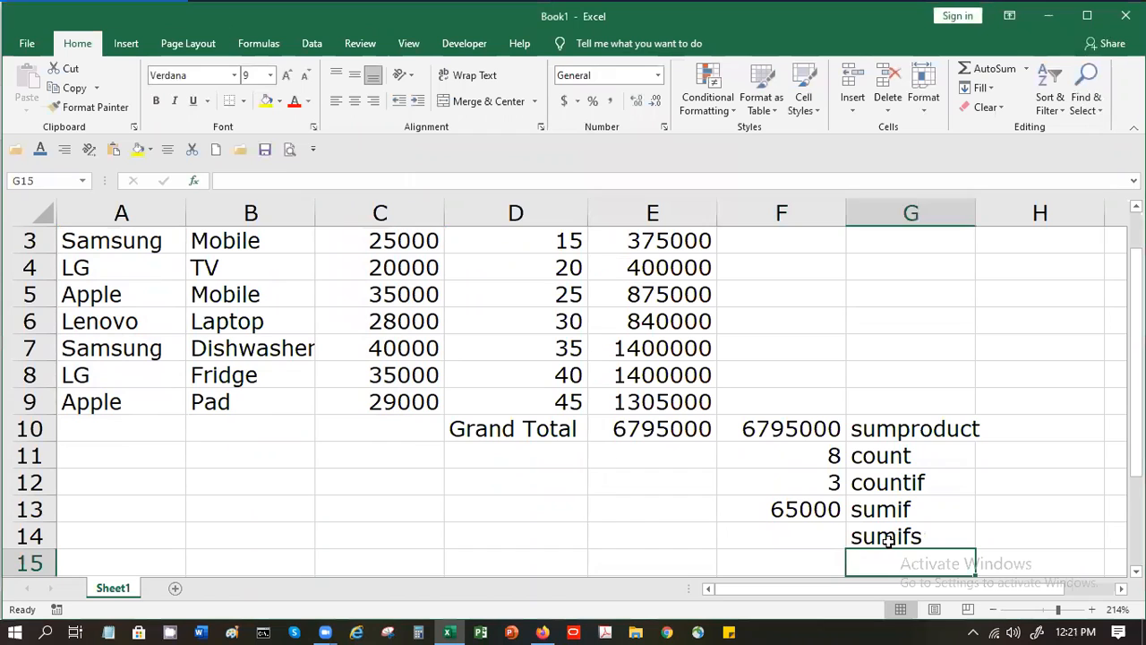
pyautogui.click(886, 539)
pyautogui.press('Left')
pyautogui.press('Right')
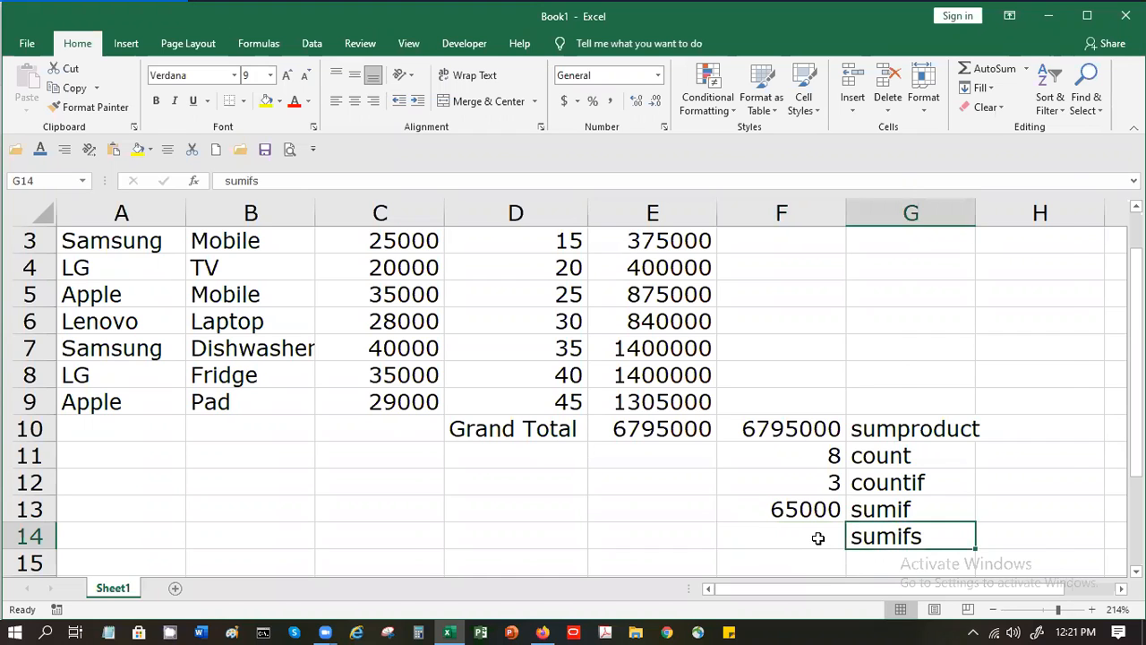
# - Start a SUMIFS formula in F14 and set its sum range to the prices in C2:C9
pyautogui.click(817, 537)
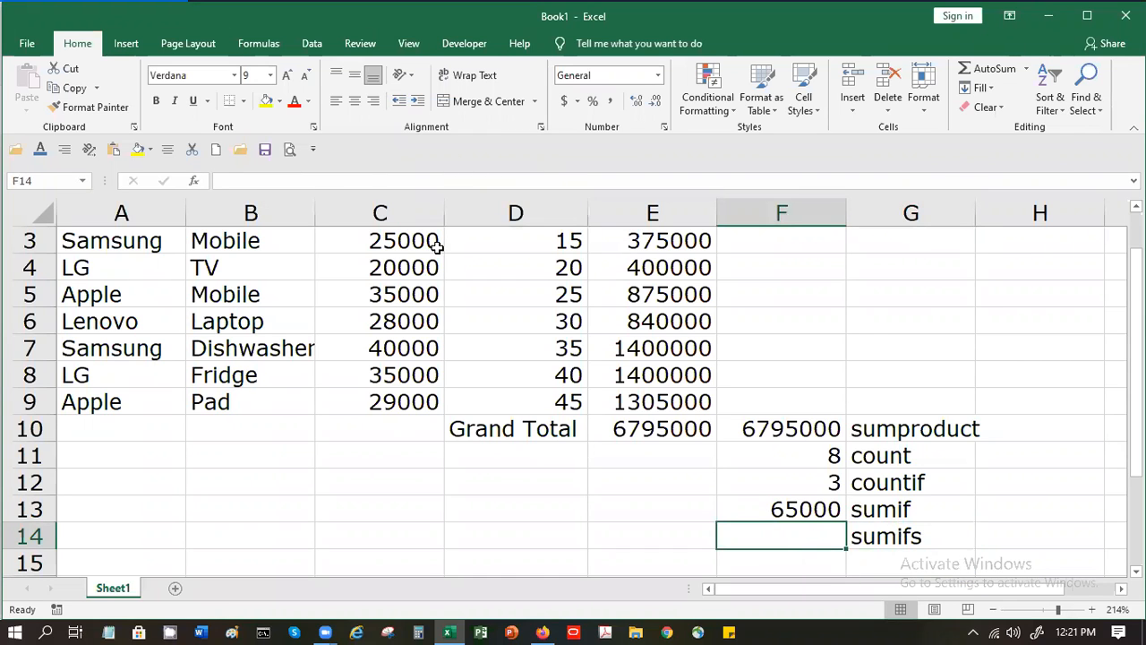
pyautogui.write('=')
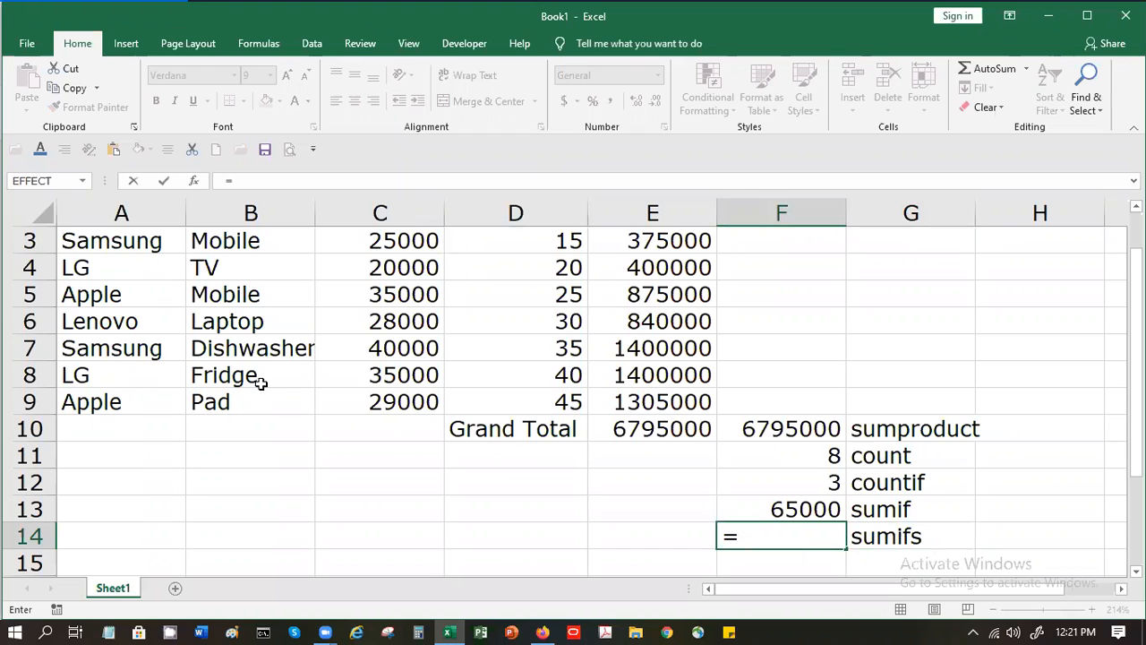
pyautogui.write('sumifs')
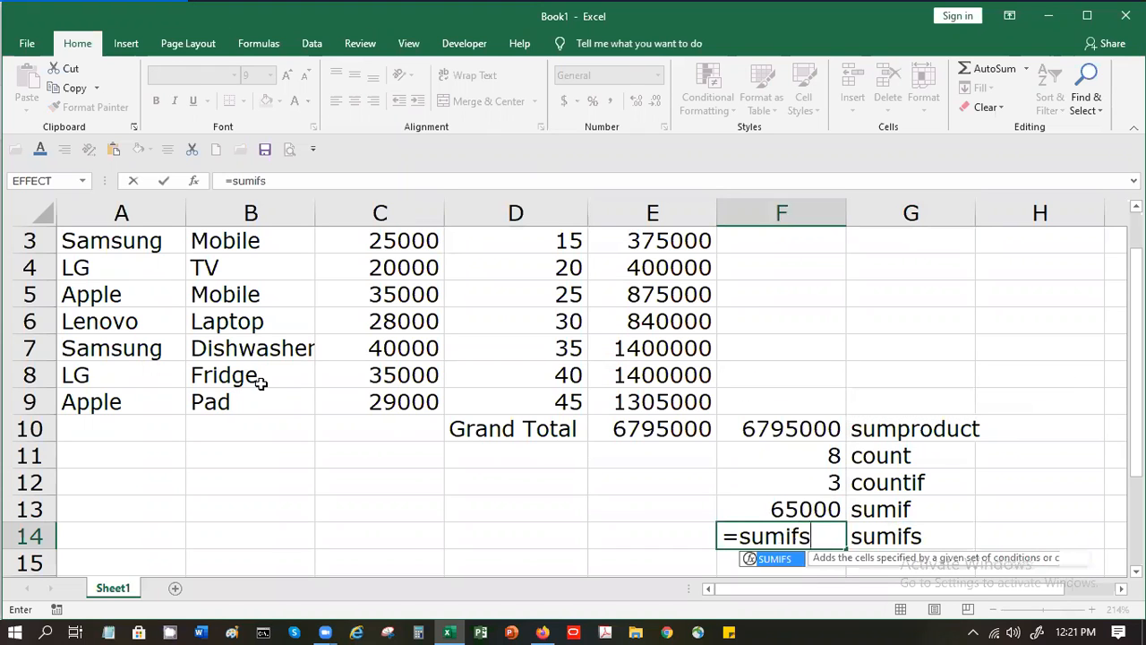
pyautogui.doubleClick(772, 552)
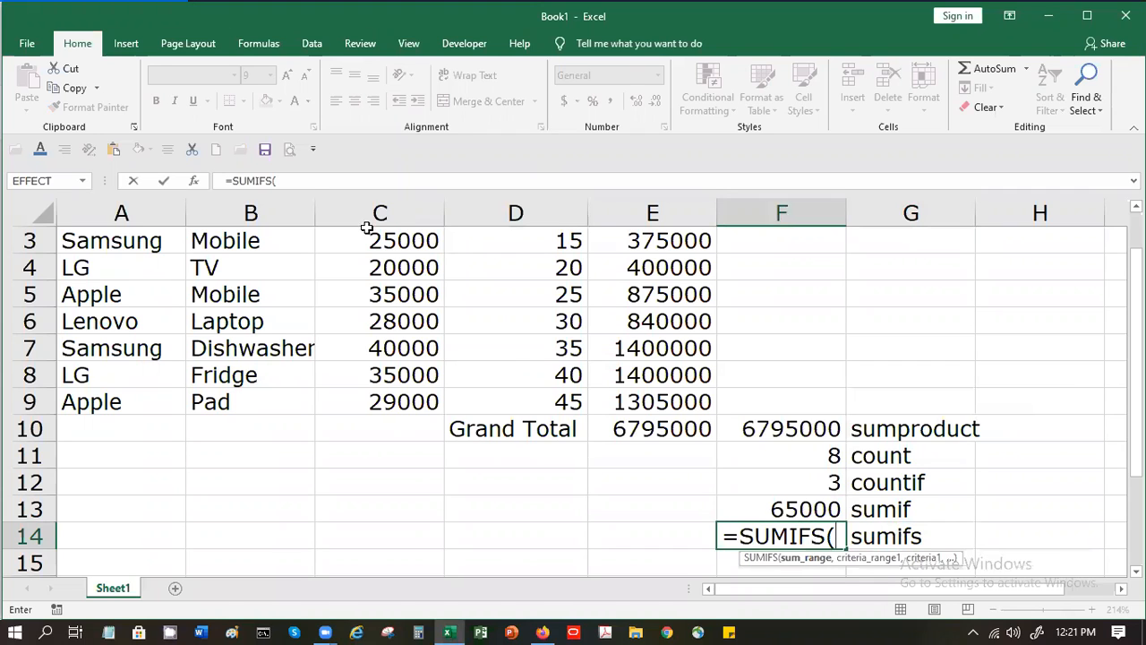
pyautogui.click(194, 181)
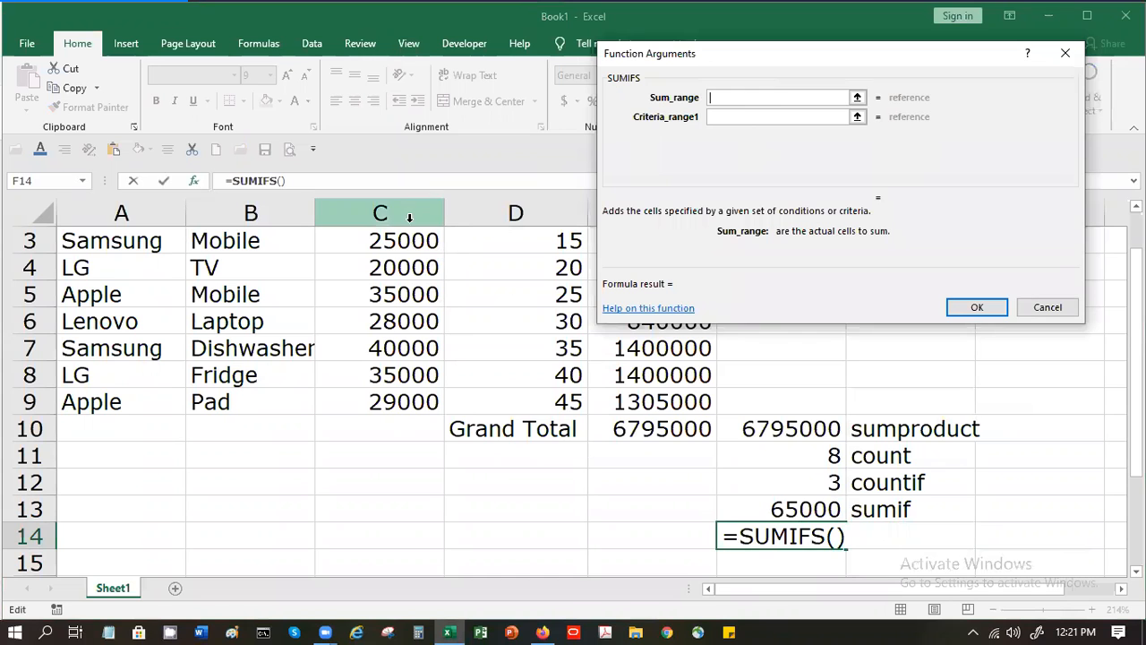
pyautogui.moveTo(1136, 465); pyautogui.dragTo(1136, 439)
pyautogui.moveTo(417, 238); pyautogui.dragTo(407, 431)
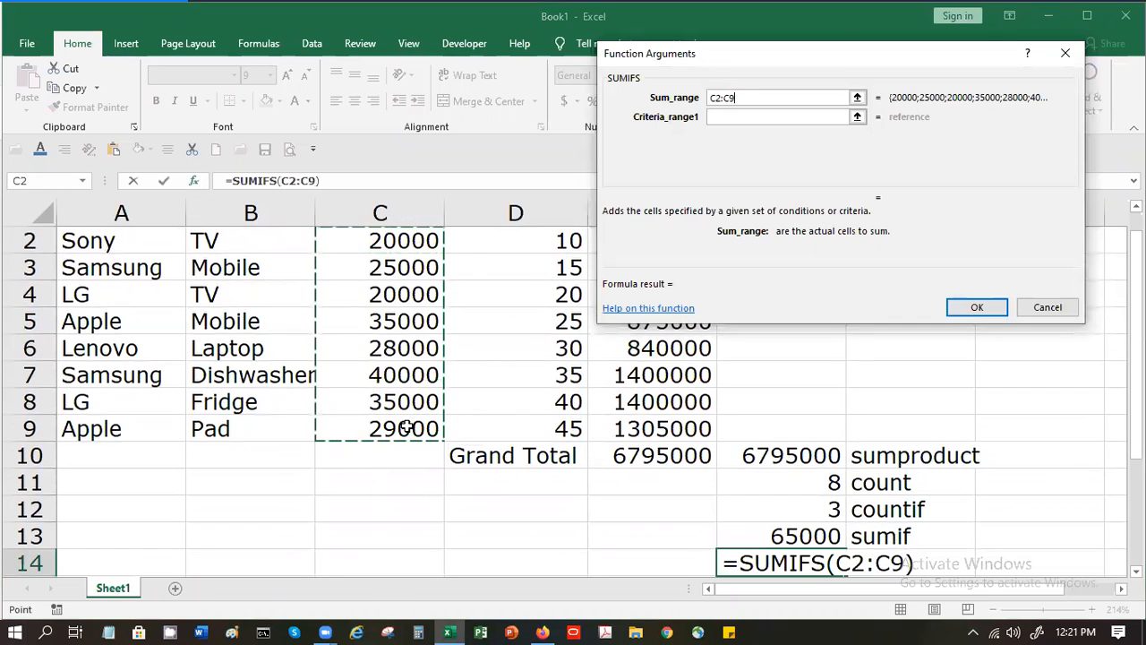
# - Set the first SUMIFS condition to criteria range A2:A9 with the criterion Samsung
pyautogui.click(748, 116)
pyautogui.moveTo(170, 240); pyautogui.dragTo(149, 434)
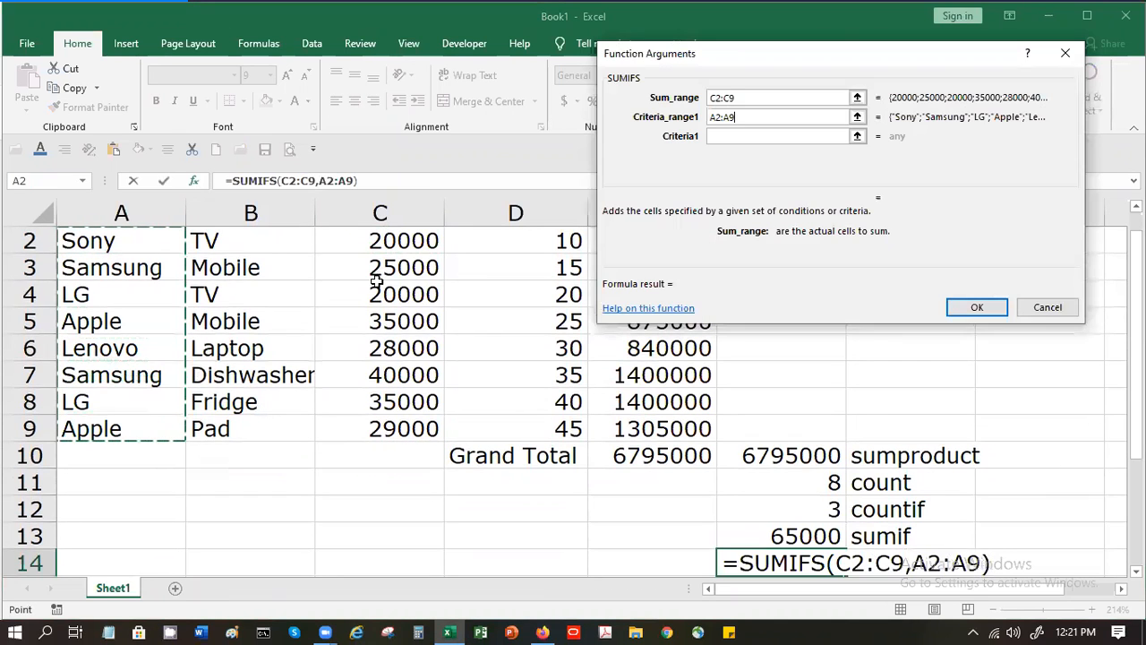
pyautogui.click(730, 137)
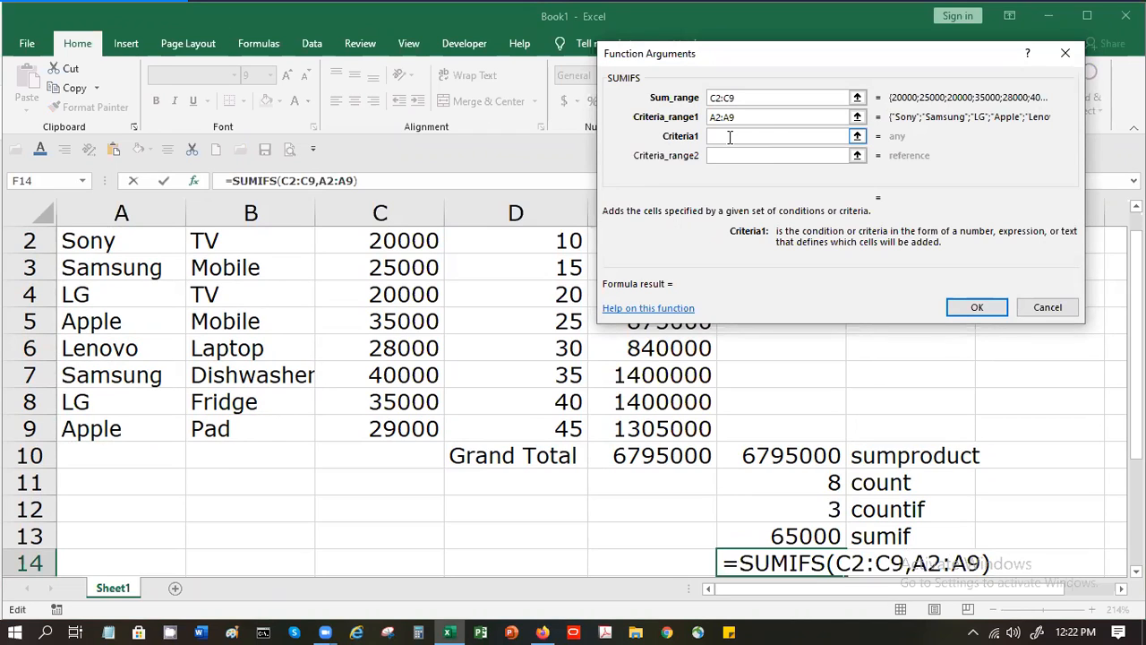
pyautogui.write('S')
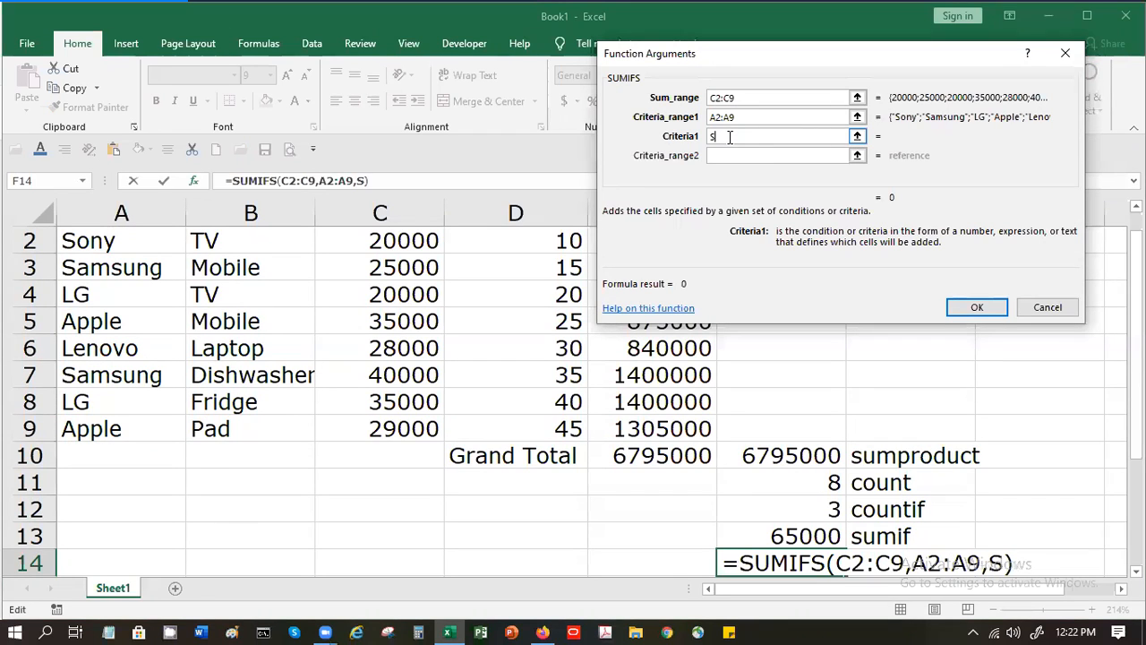
pyautogui.write('amsung')
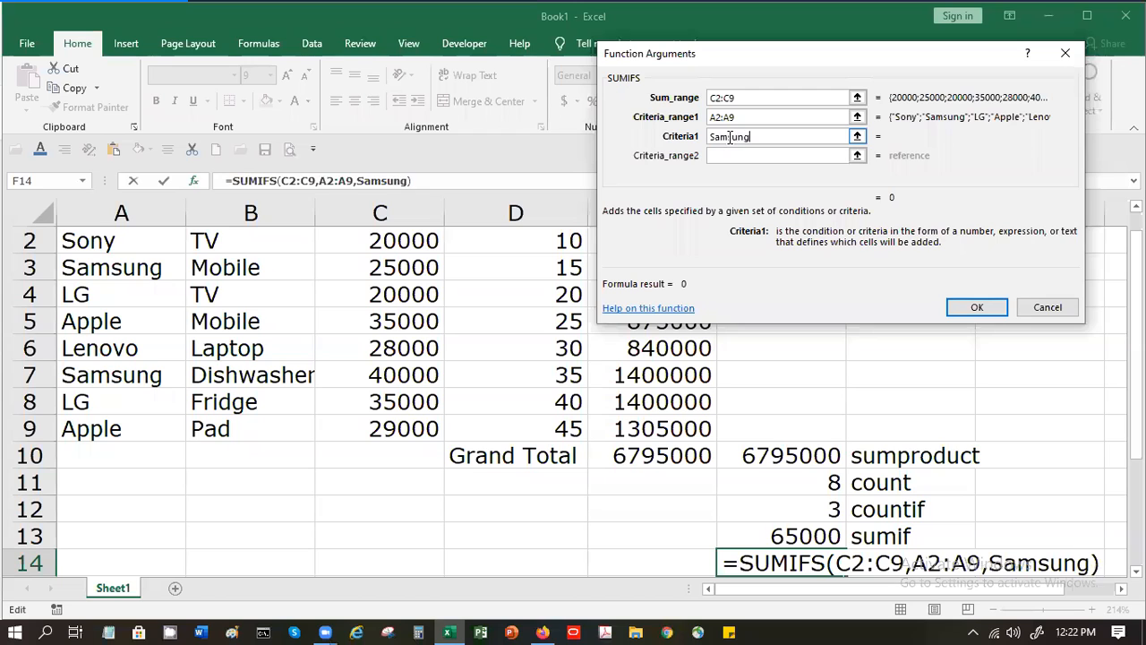
pyautogui.press('Tab')
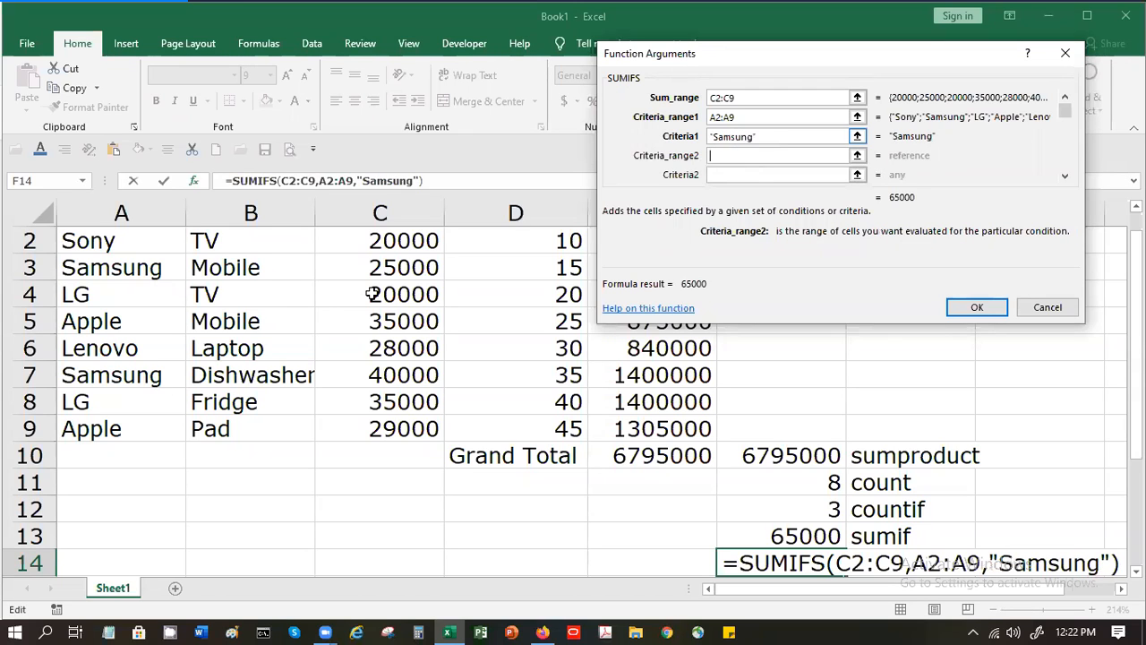
# - Add a second SUMIFS condition with criteria range B2:B9 and the criterion Mobile, and complete the formula in F14
pyautogui.moveTo(269, 243); pyautogui.dragTo(266, 428)
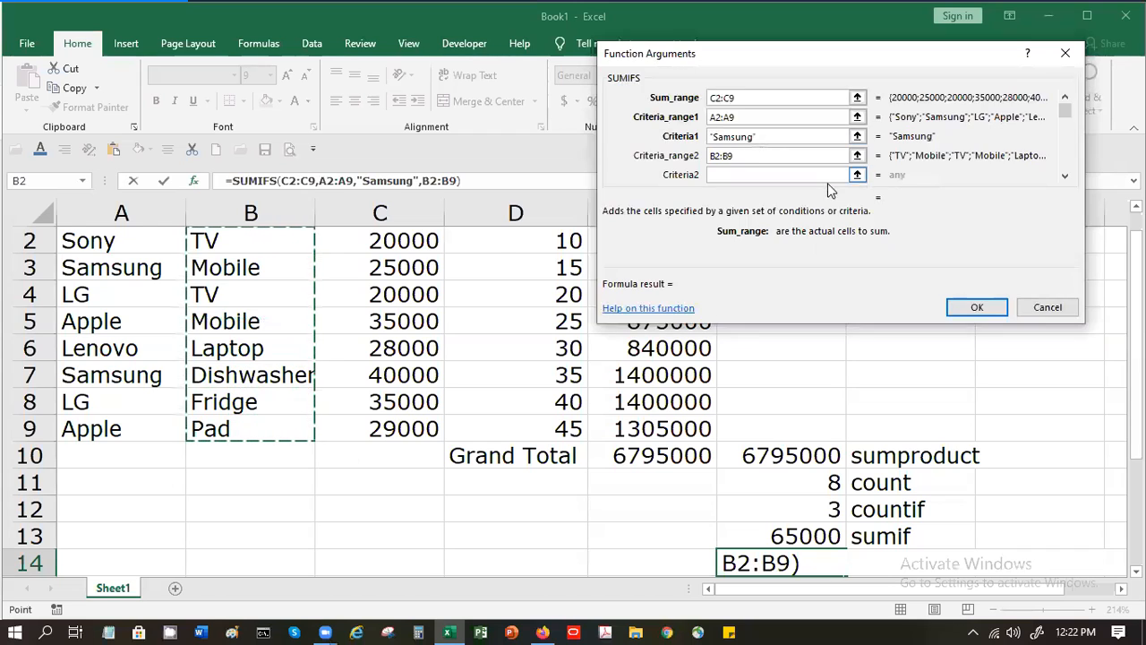
pyautogui.click(796, 176)
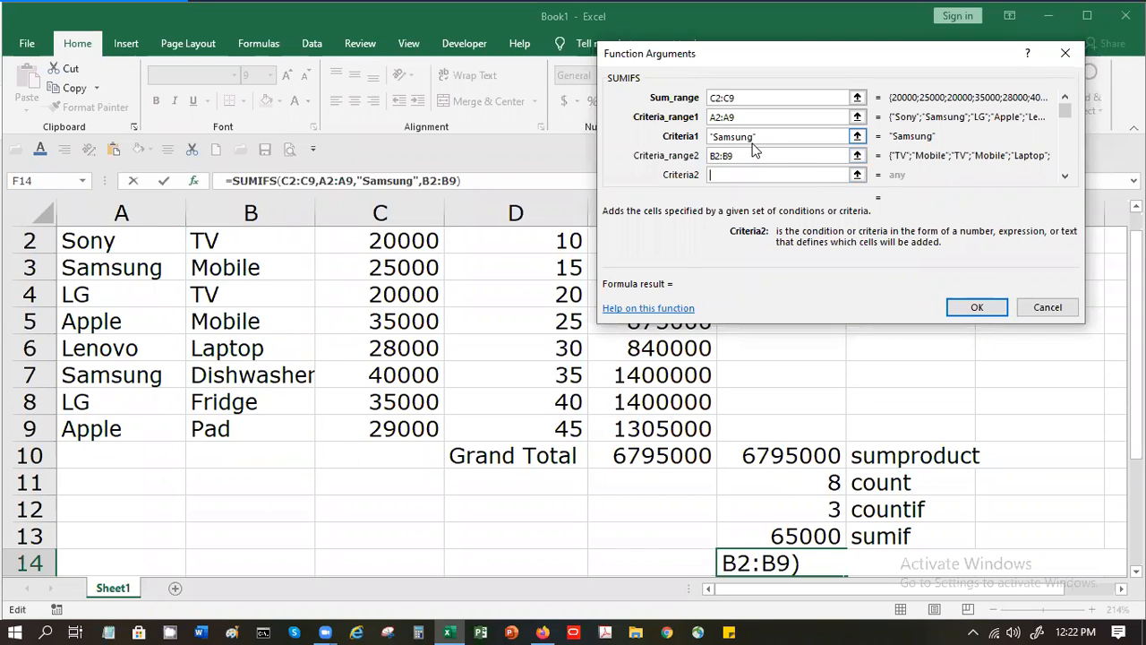
pyautogui.click(755, 172)
pyautogui.write('Mobile')
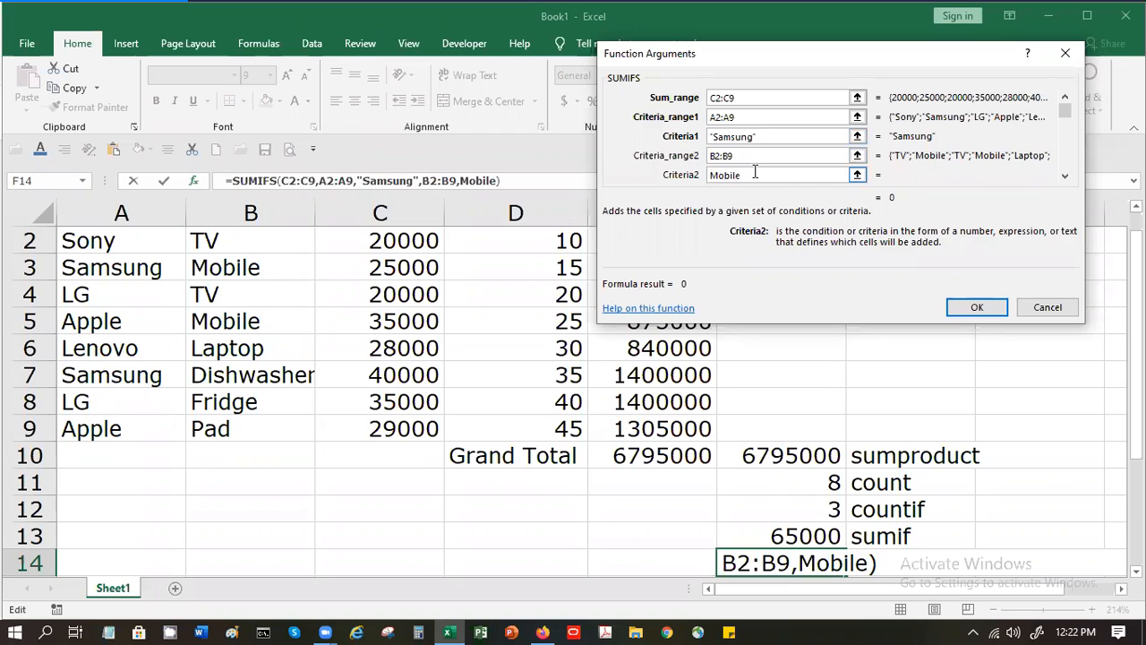
pyautogui.press('Tab')
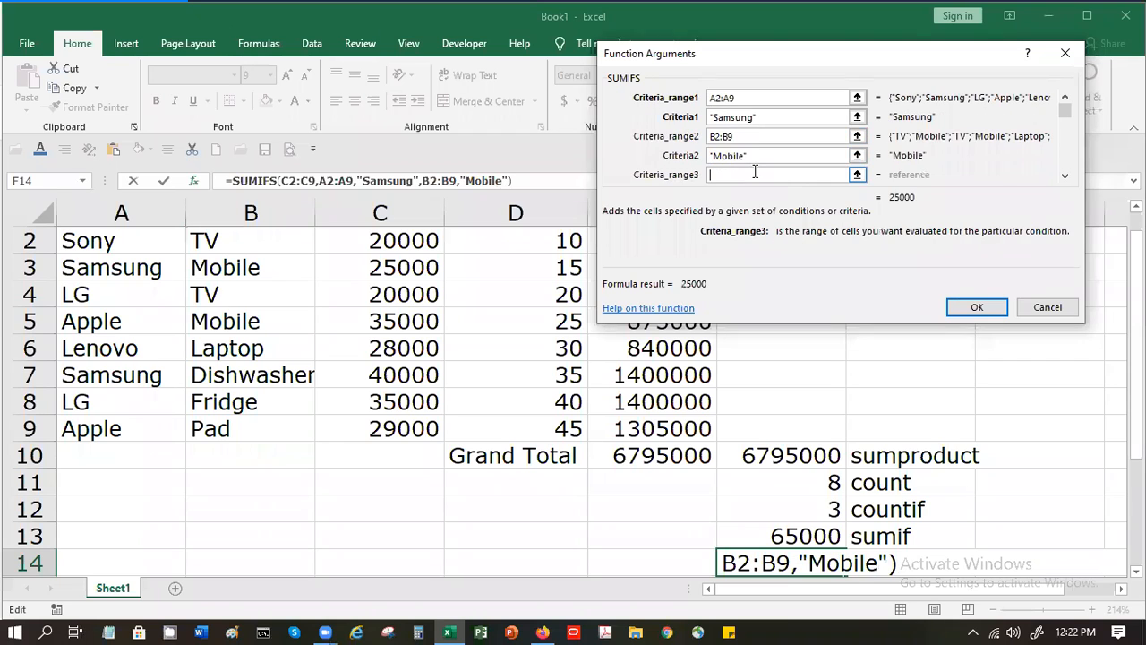
pyautogui.click(987, 307)
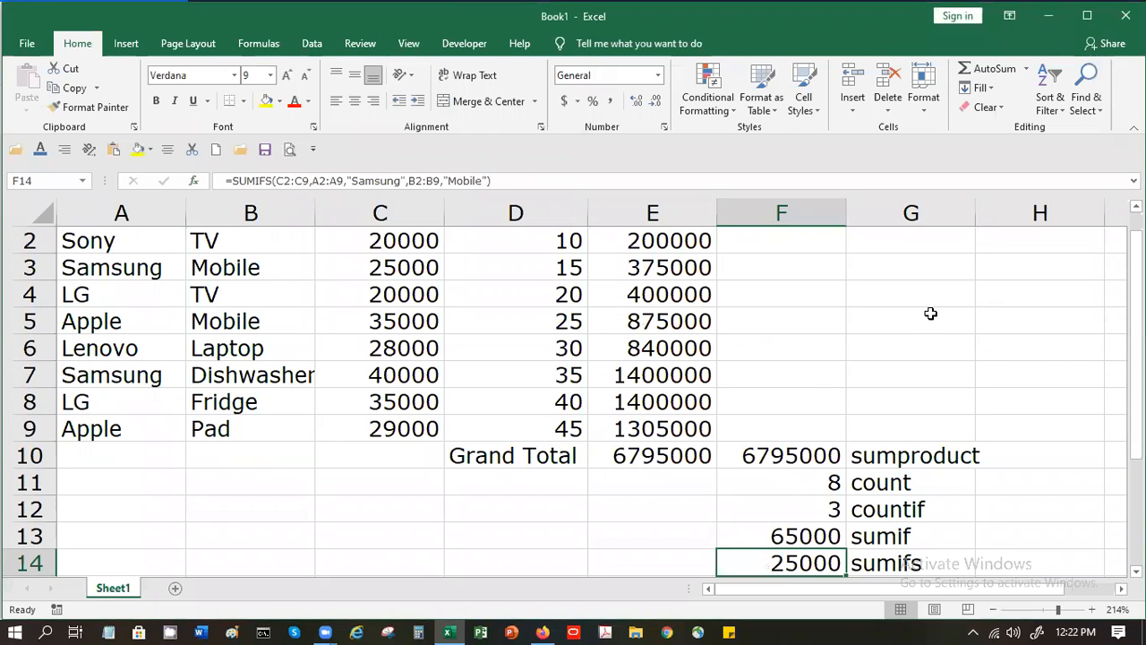
# - Check the brand, item and price of the Samsung Mobile row against the SUMIFS result in F14
pyautogui.click(263, 273)
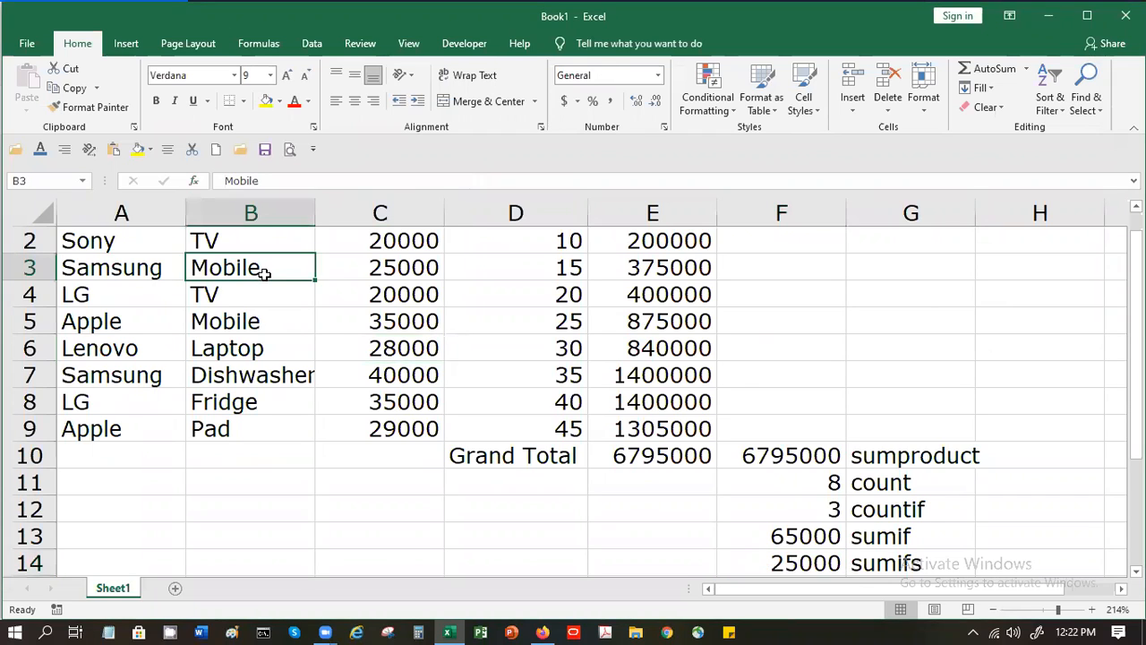
pyautogui.click(139, 268)
pyautogui.click(208, 272)
pyautogui.click(394, 278)
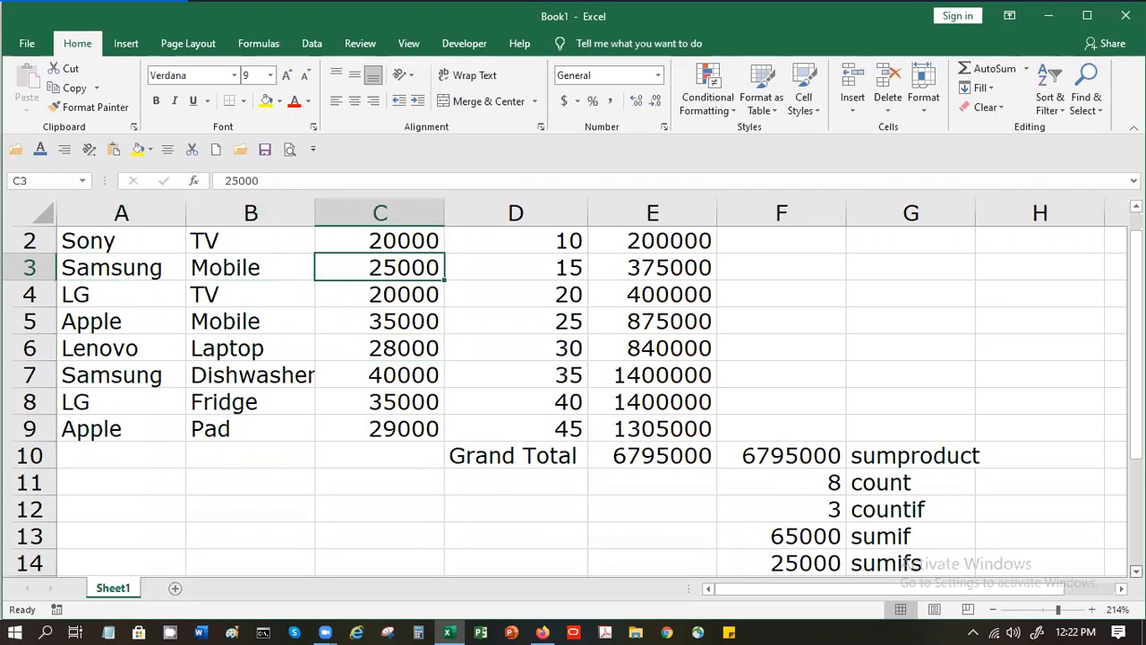
pyautogui.scroll(-1, 573, 394)
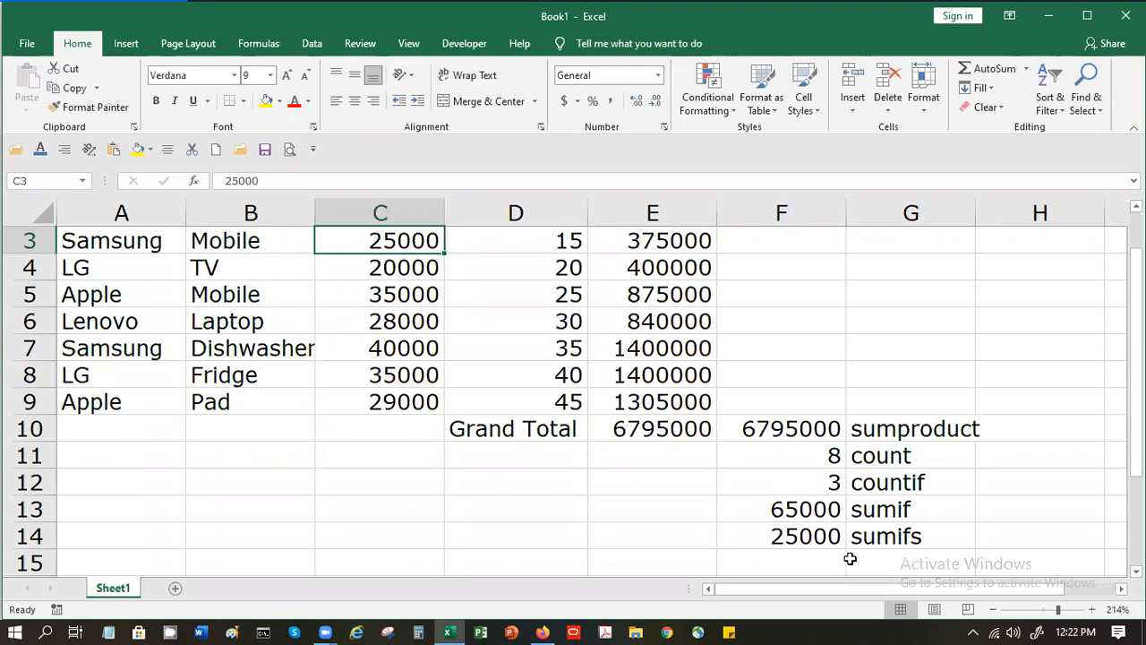
pyautogui.click(829, 541)
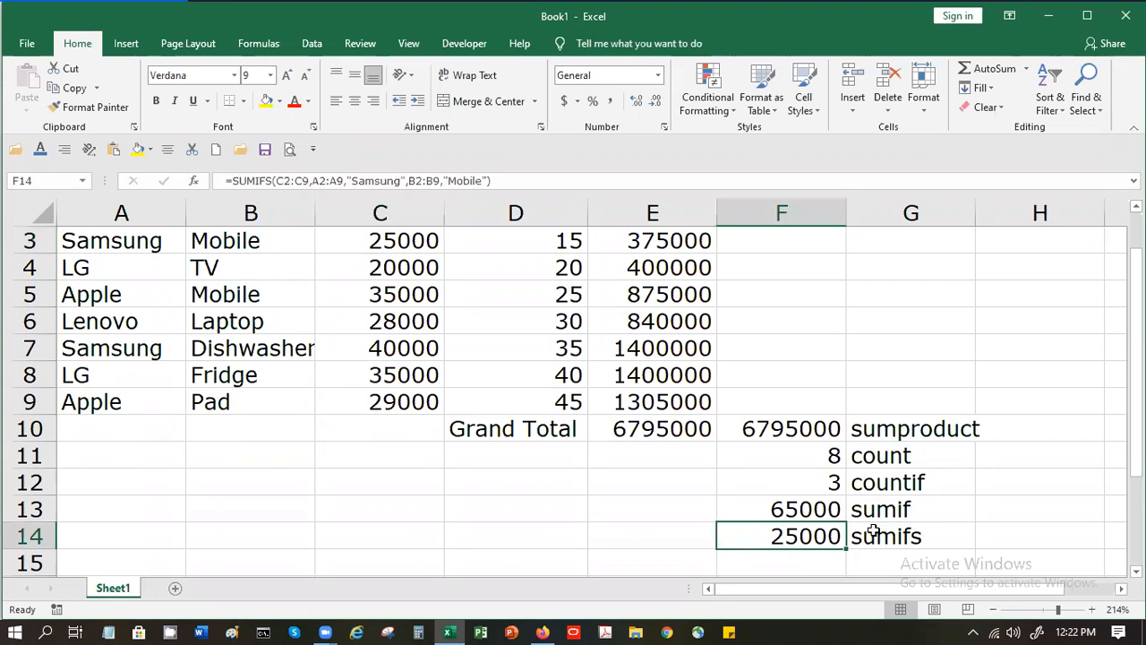
# - Open the function arguments of the SUMIF formula in F13 and place the dialog clear of the product columns
pyautogui.click(781, 508)
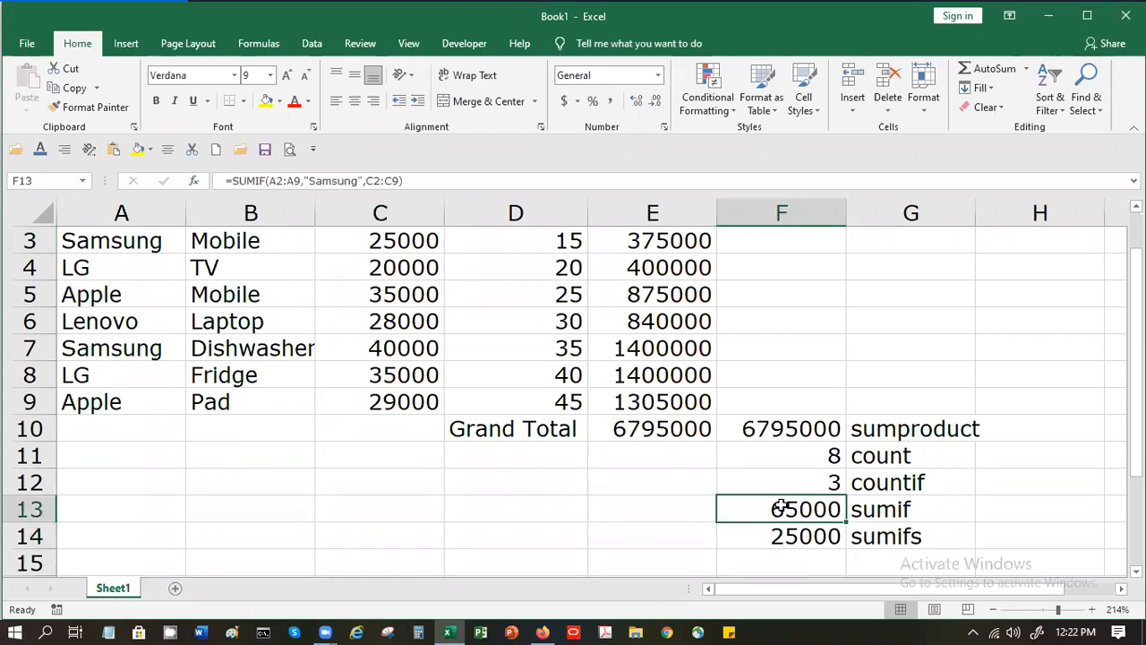
pyautogui.doubleClick(781, 507)
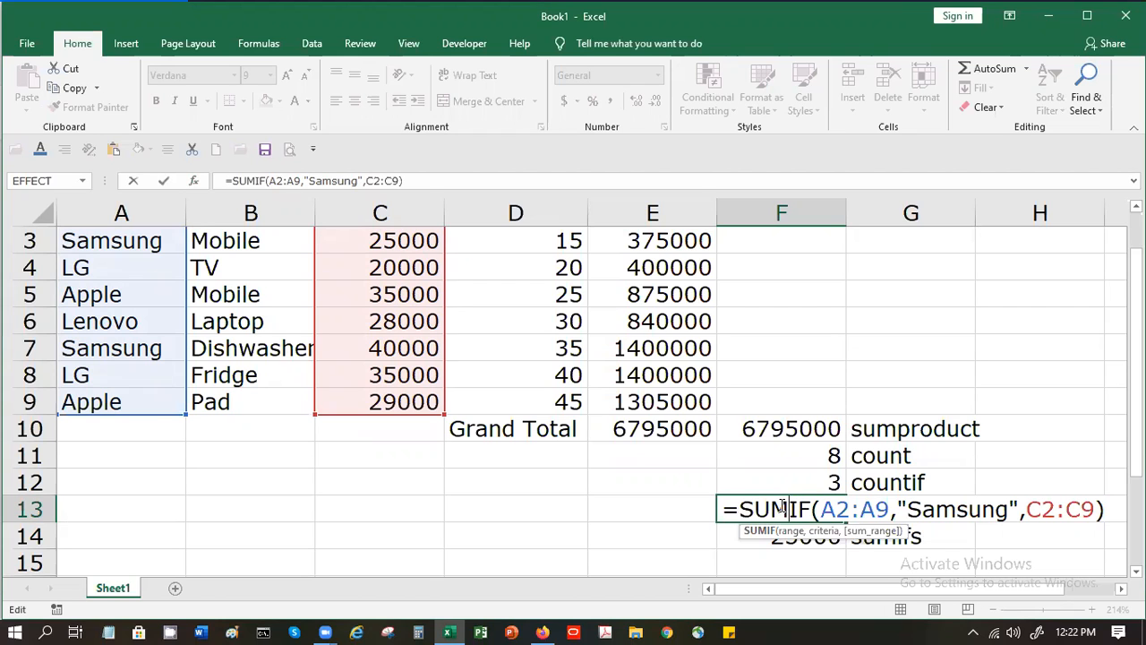
pyautogui.click(195, 180)
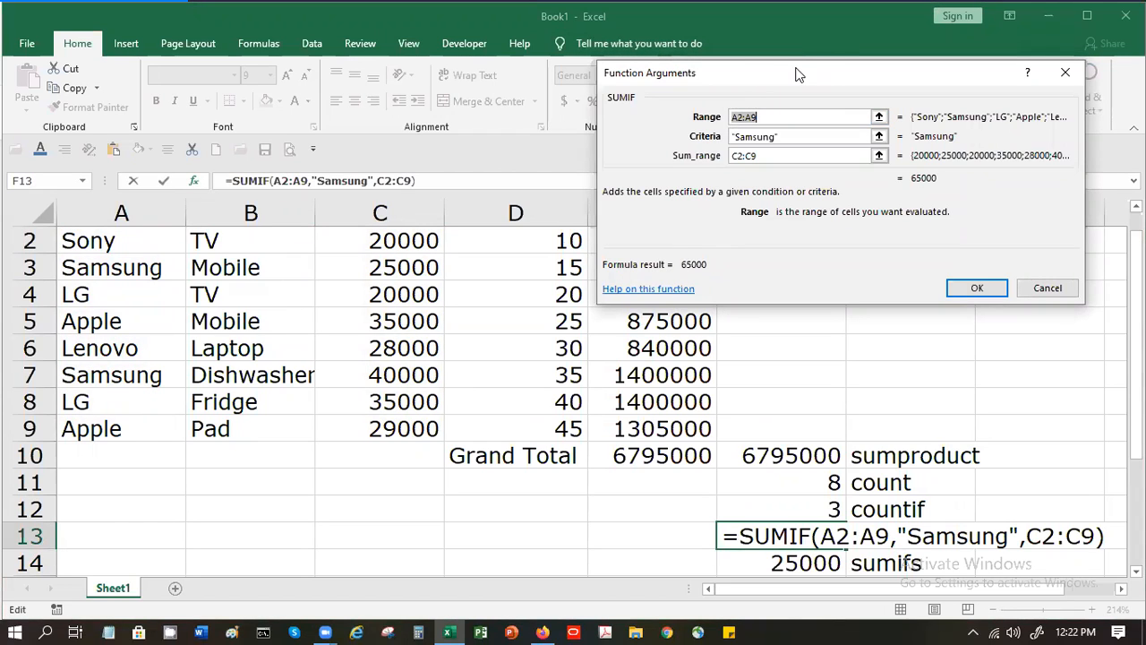
pyautogui.moveTo(788, 81); pyautogui.dragTo(504, 213)
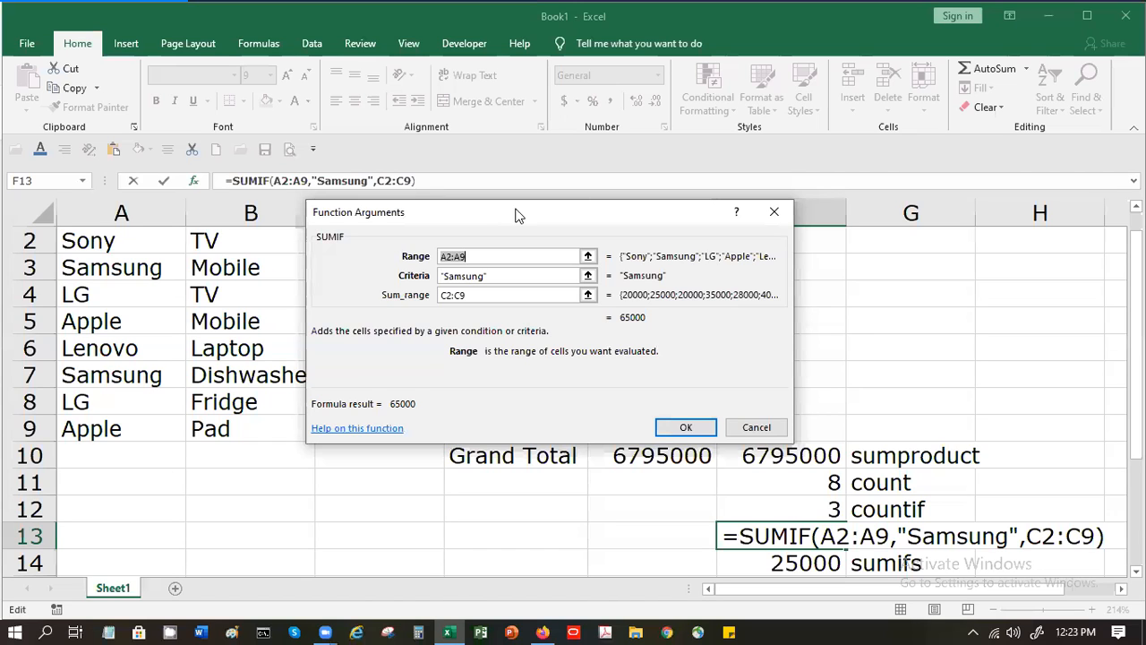
pyautogui.moveTo(515, 215); pyautogui.dragTo(795, 228)
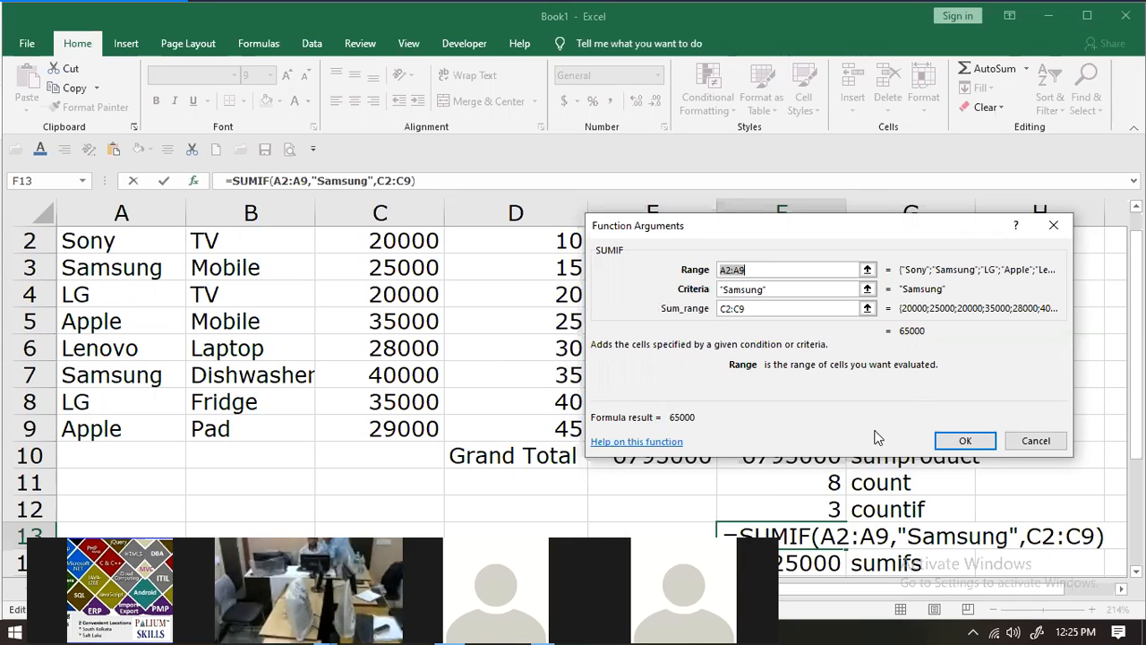
# - Remove the quotation marks around the Samsung criterion of the SUMIF formula and commit the entry
pyautogui.click(778, 288)
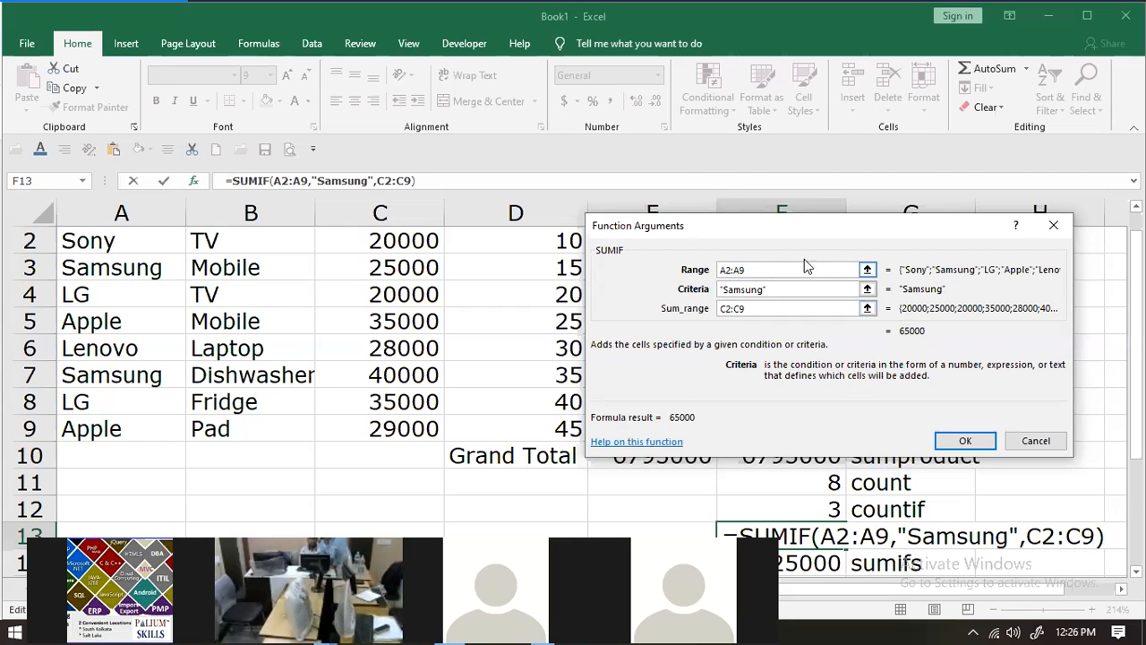
pyautogui.moveTo(785, 236); pyautogui.dragTo(732, 152)
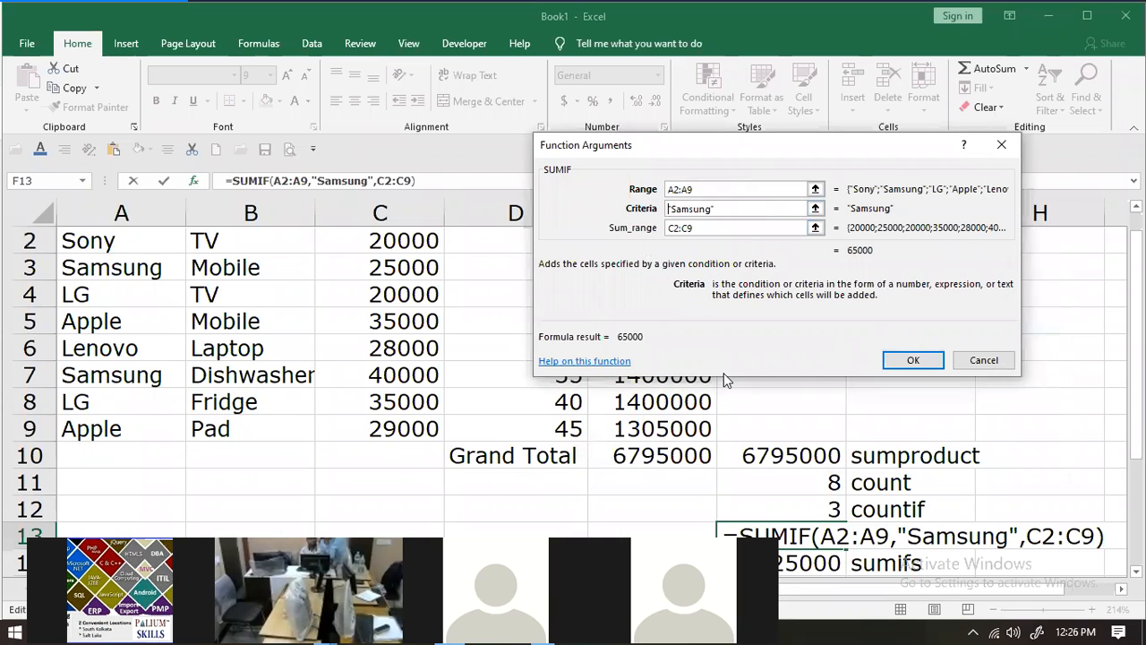
pyautogui.press('Delete')
pyautogui.press('End')
pyautogui.press('BackSpace')
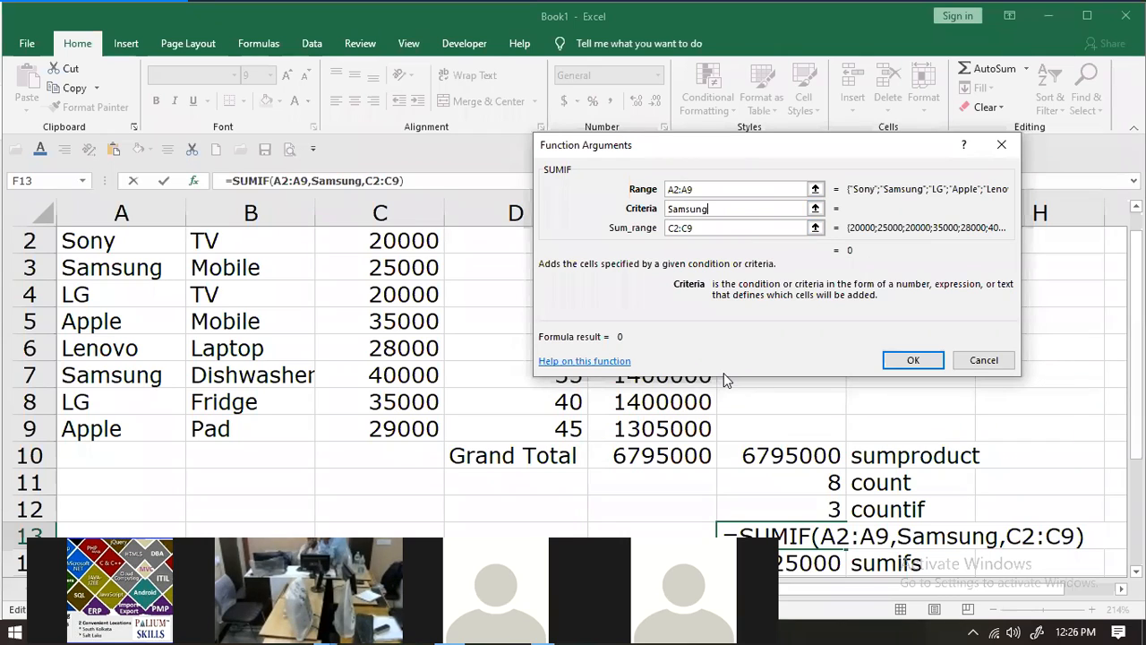
pyautogui.click(734, 229)
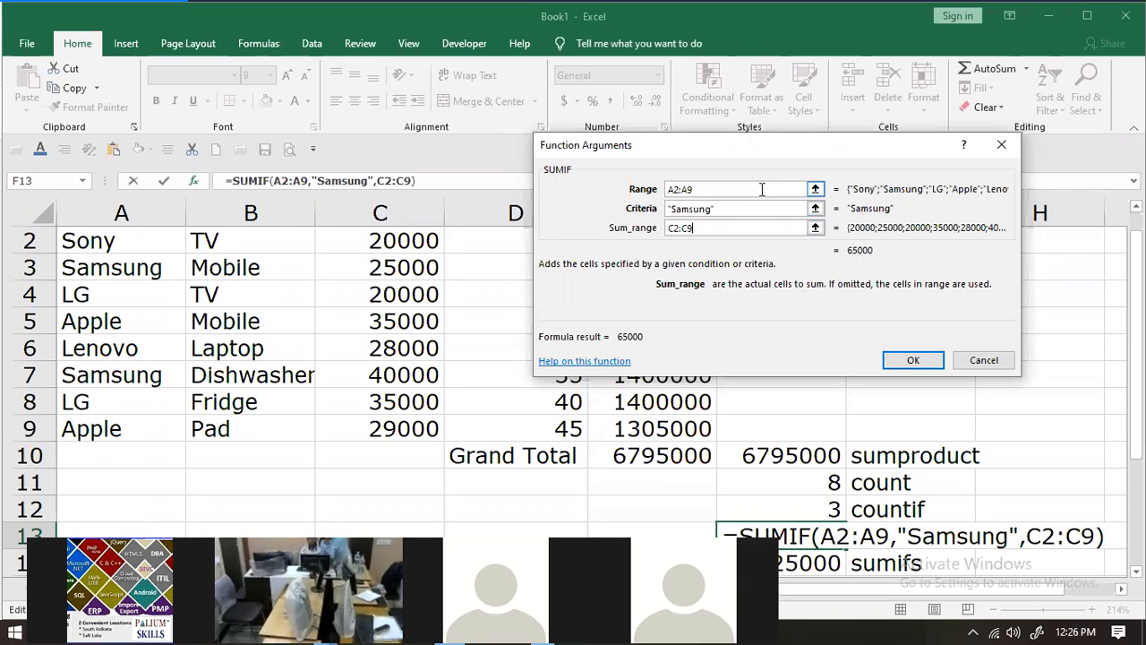
# - Examine the evaluated values of the SUMIF range, criteria and sum range one after another
pyautogui.click(762, 189)
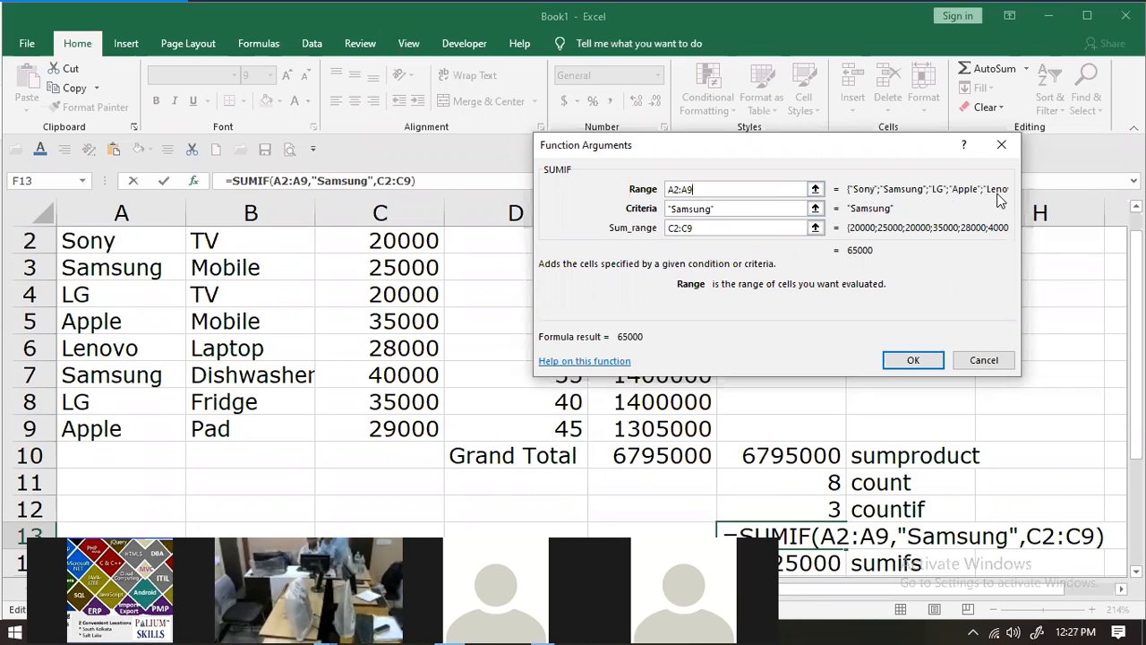
pyautogui.click(750, 208)
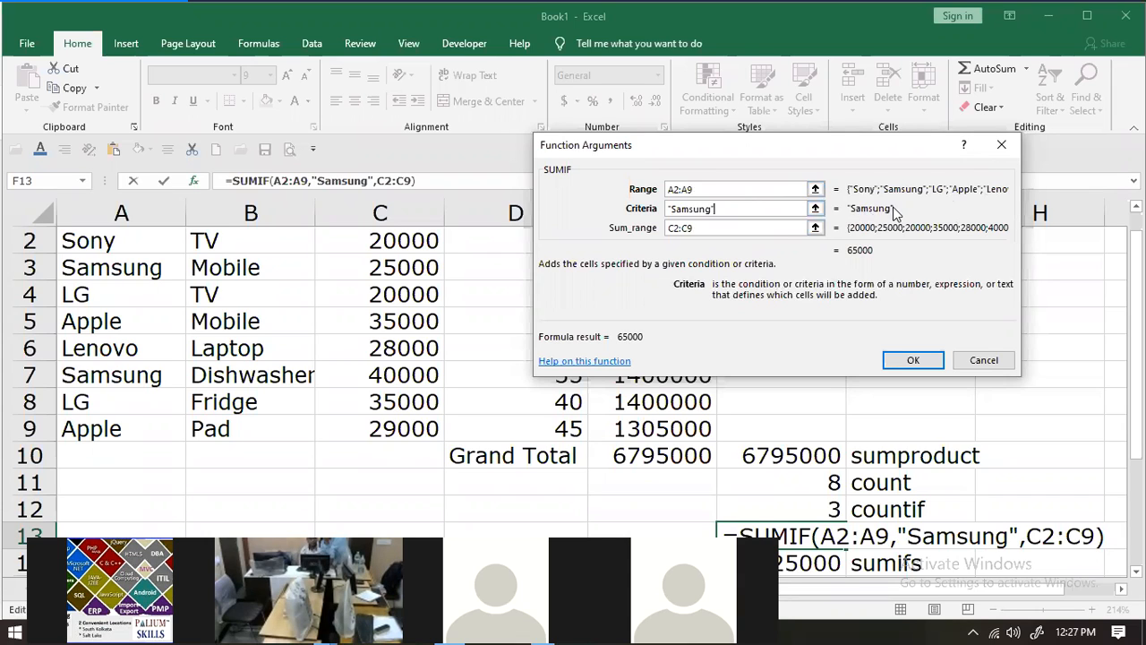
pyautogui.click(748, 226)
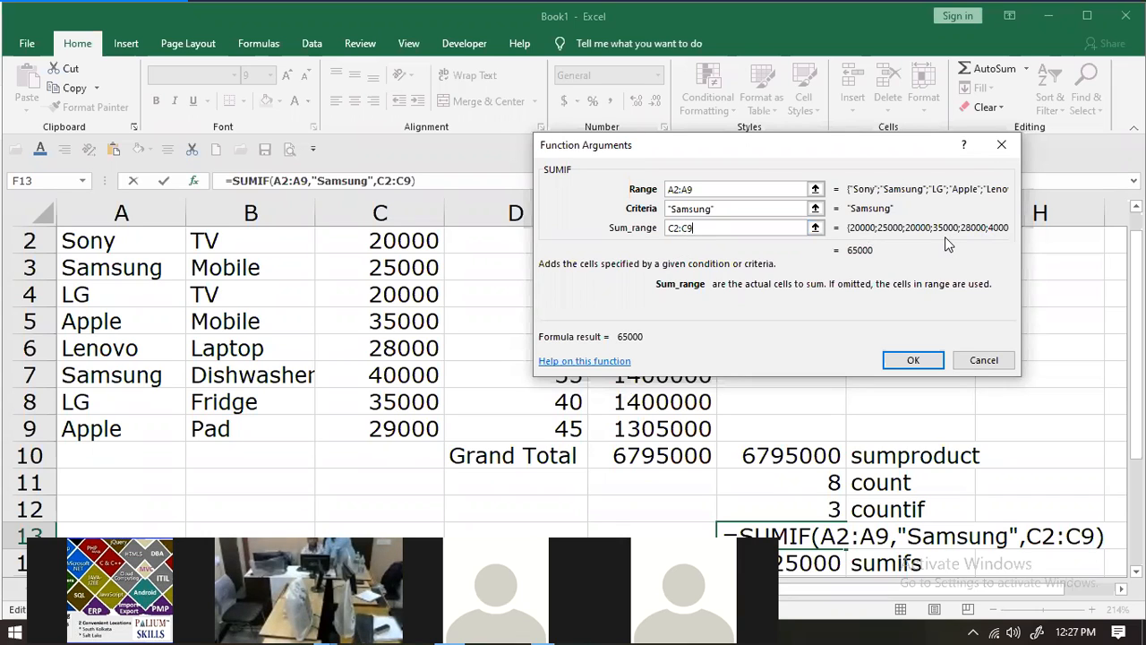
# - Test the misspelled criterion Samsug in the SUMIF arguments, and restore it to Samsung
pyautogui.click(729, 209)
pyautogui.click(733, 209)
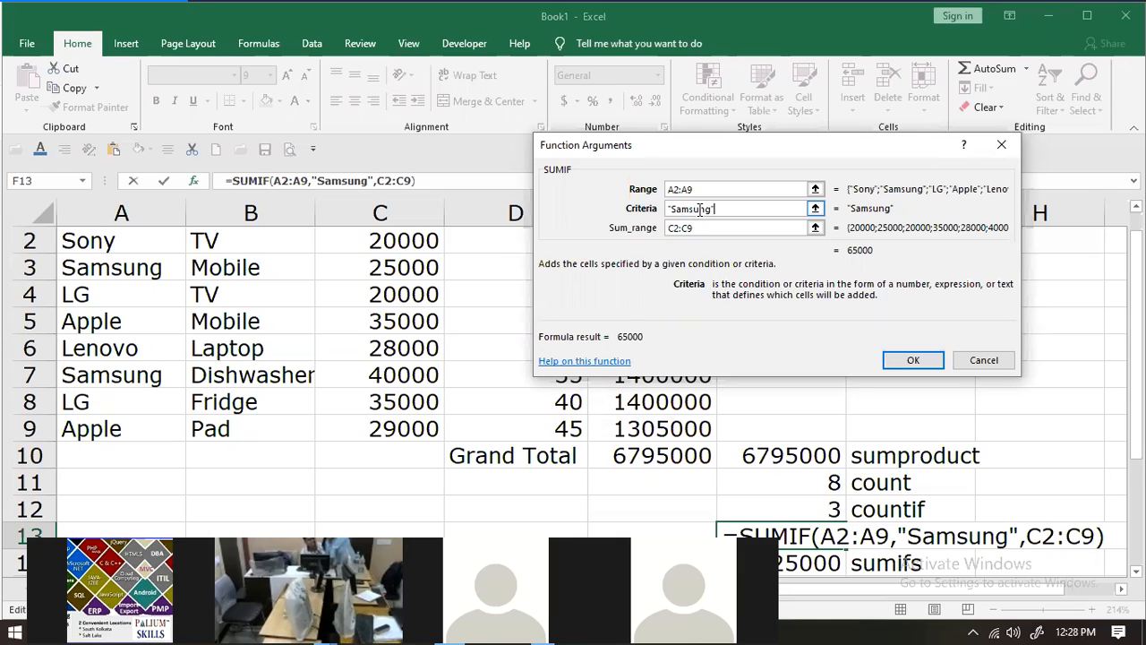
pyautogui.click(713, 229)
pyautogui.press('BackSpace')
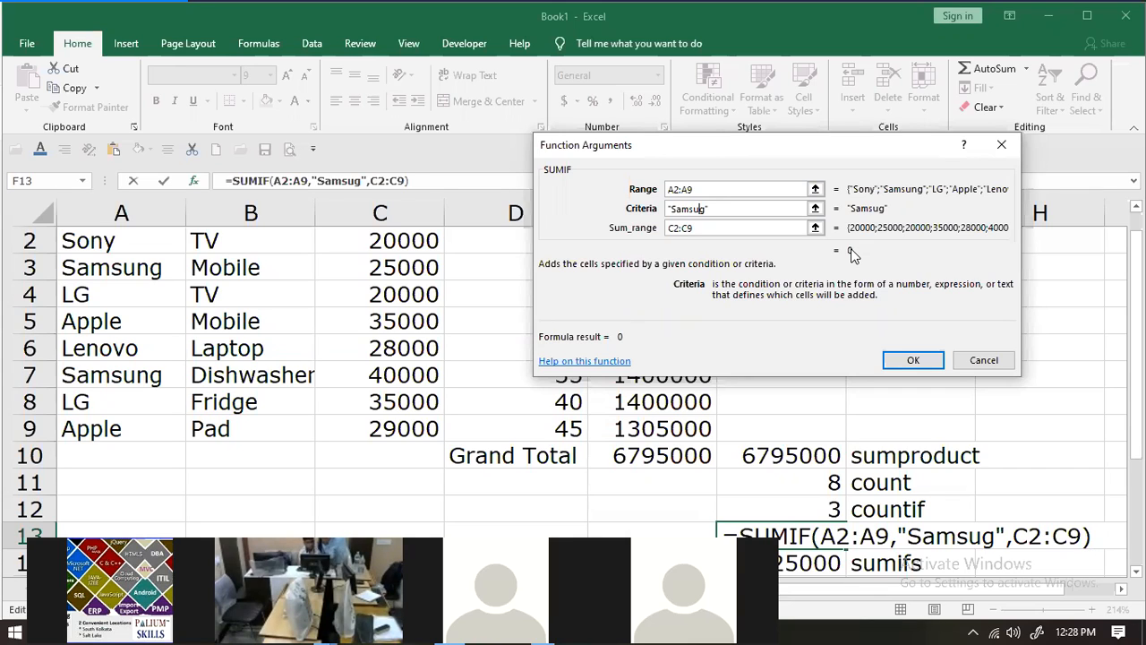
pyautogui.write('n')
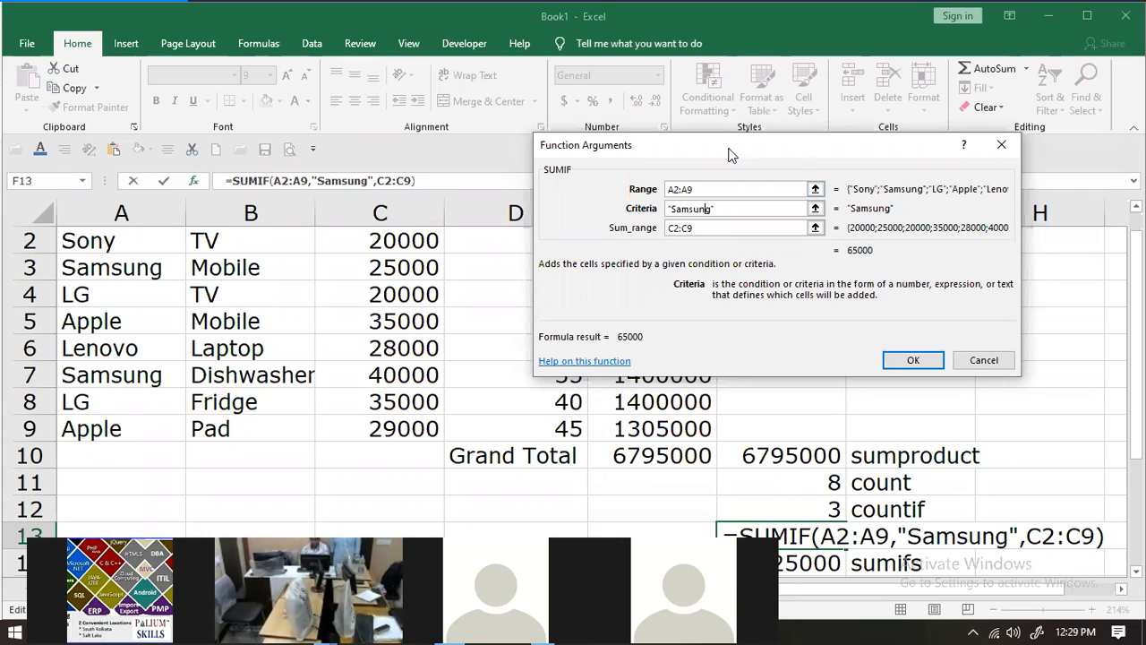
# - Compare the SUMIF arguments with the Brand and Price columns of the table, and accept the formula in F13
pyautogui.moveTo(730, 155); pyautogui.dragTo(483, 234)
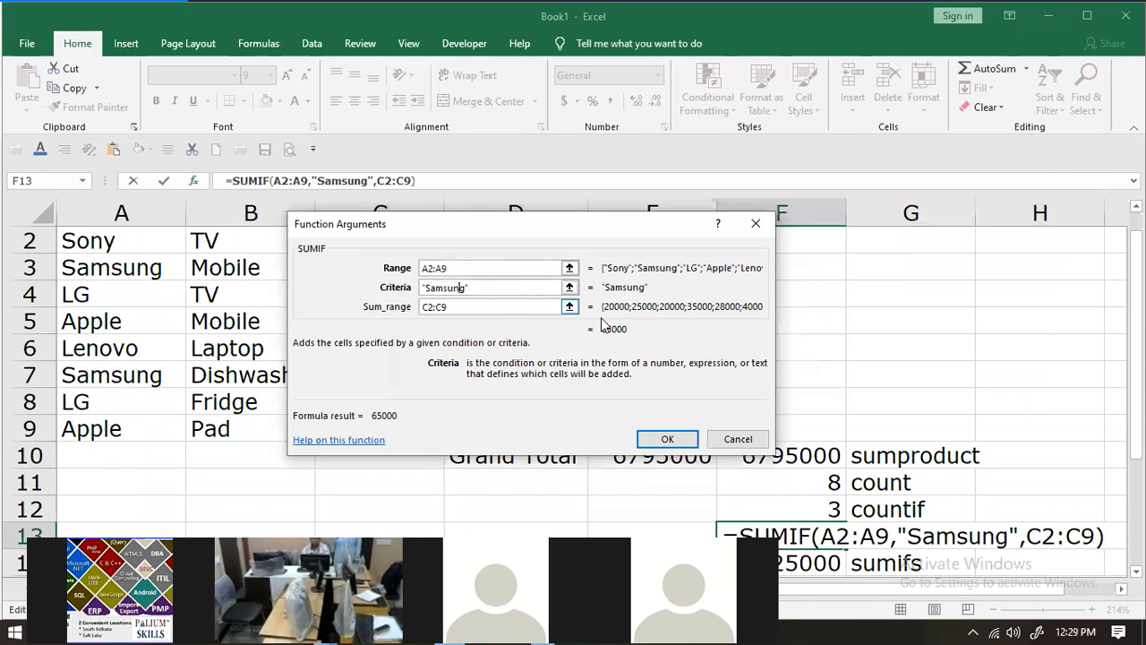
pyautogui.click(494, 306)
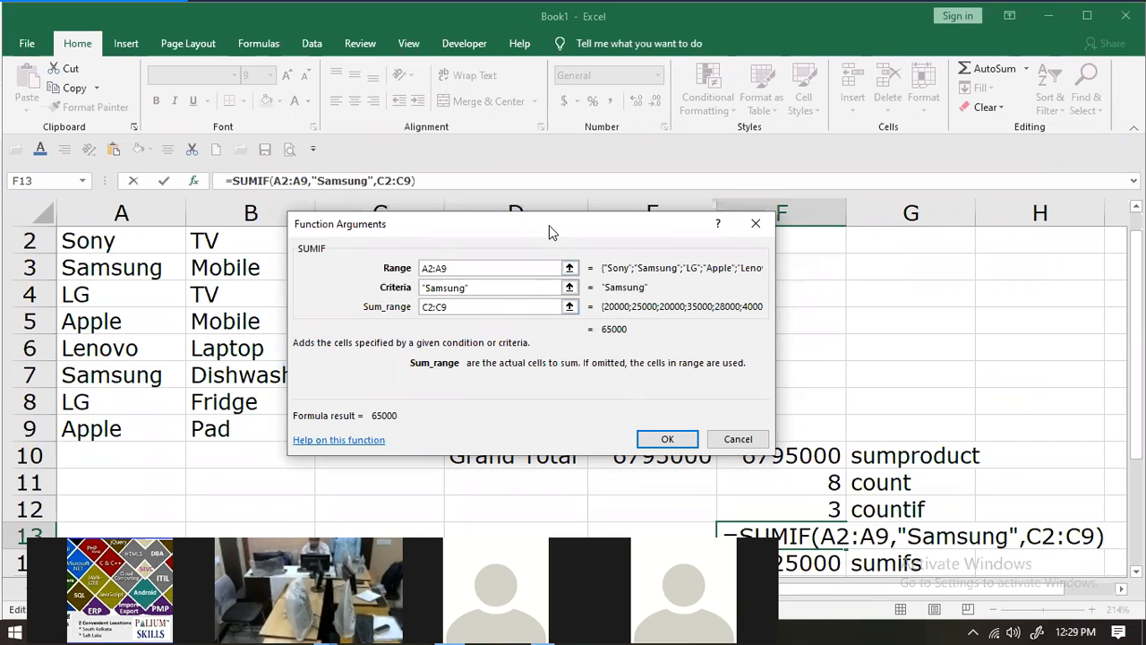
pyautogui.moveTo(549, 226); pyautogui.dragTo(724, 224)
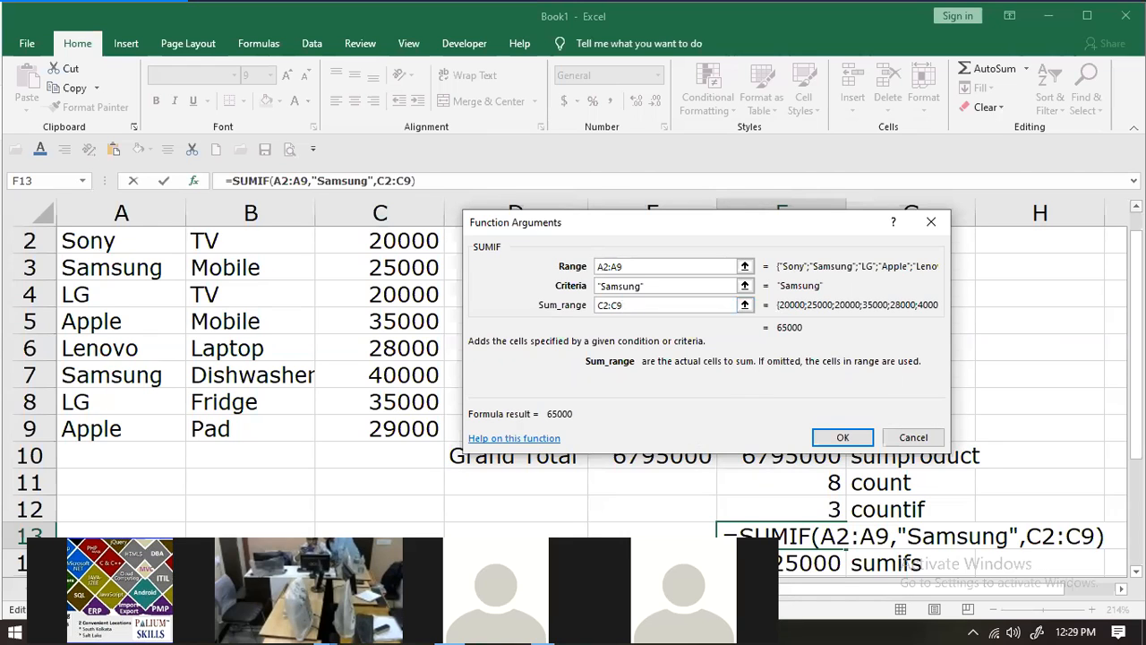
pyautogui.scroll(1, 269, 358)
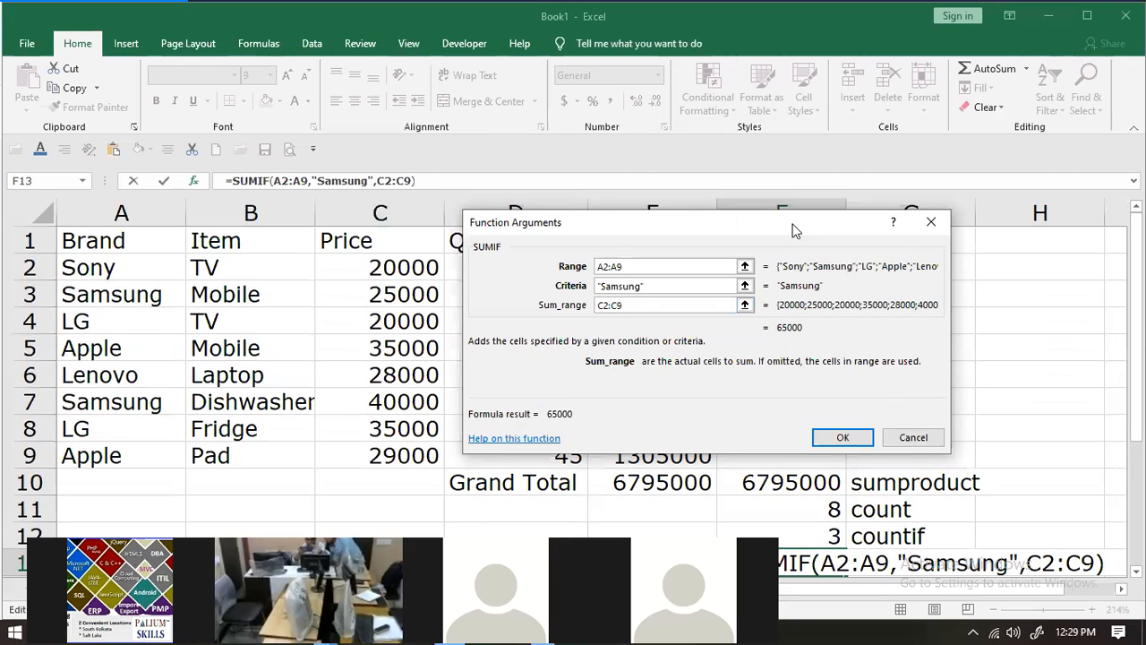
pyautogui.moveTo(792, 229); pyautogui.dragTo(786, 239)
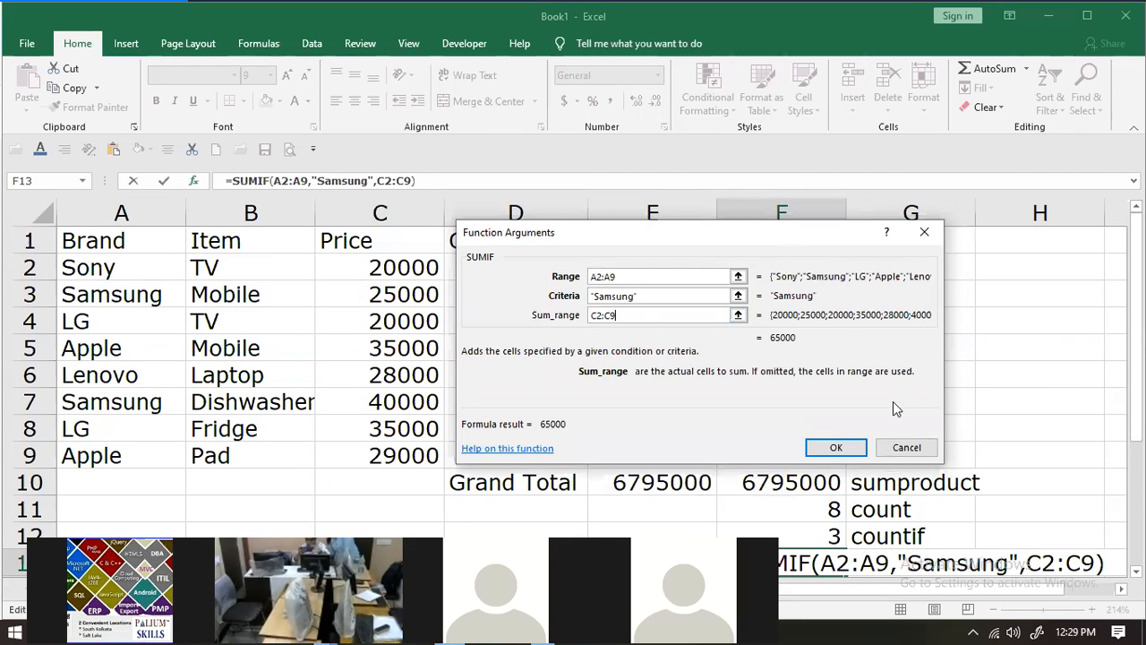
pyautogui.click(847, 445)
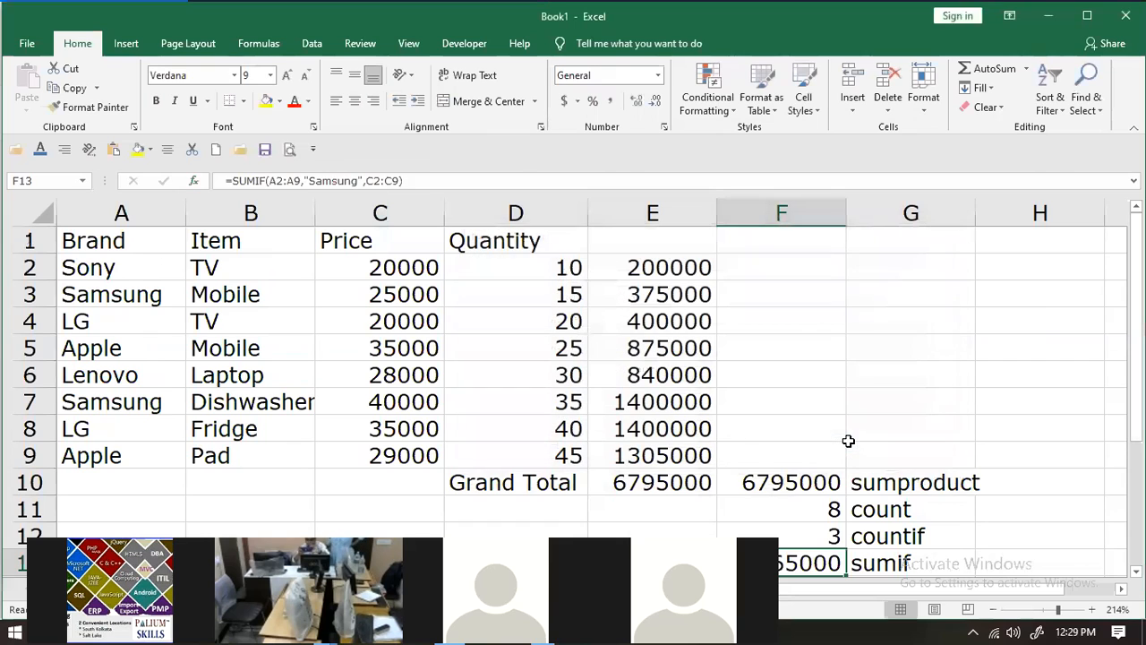